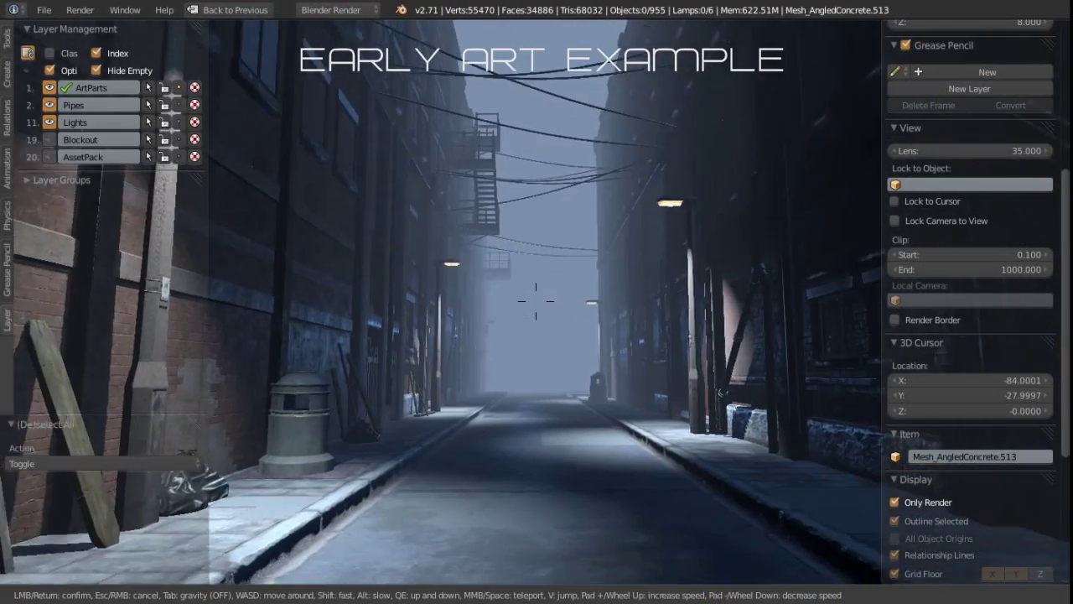
# Walk forward along the foggy alley scene to examine the buildings, street lamps and props
pyautogui.press('w')
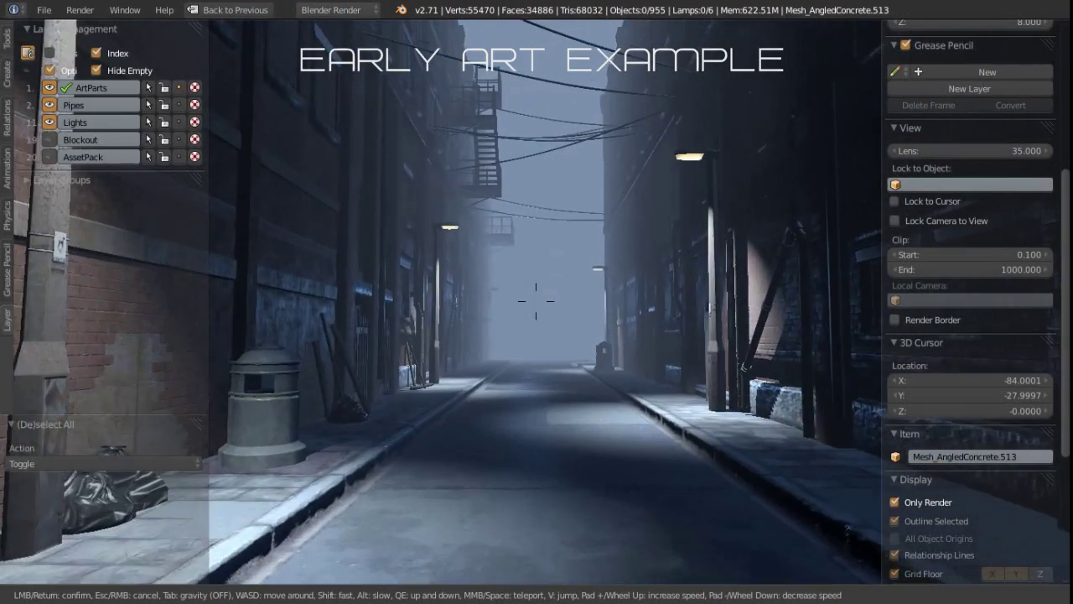
pyautogui.press('w')
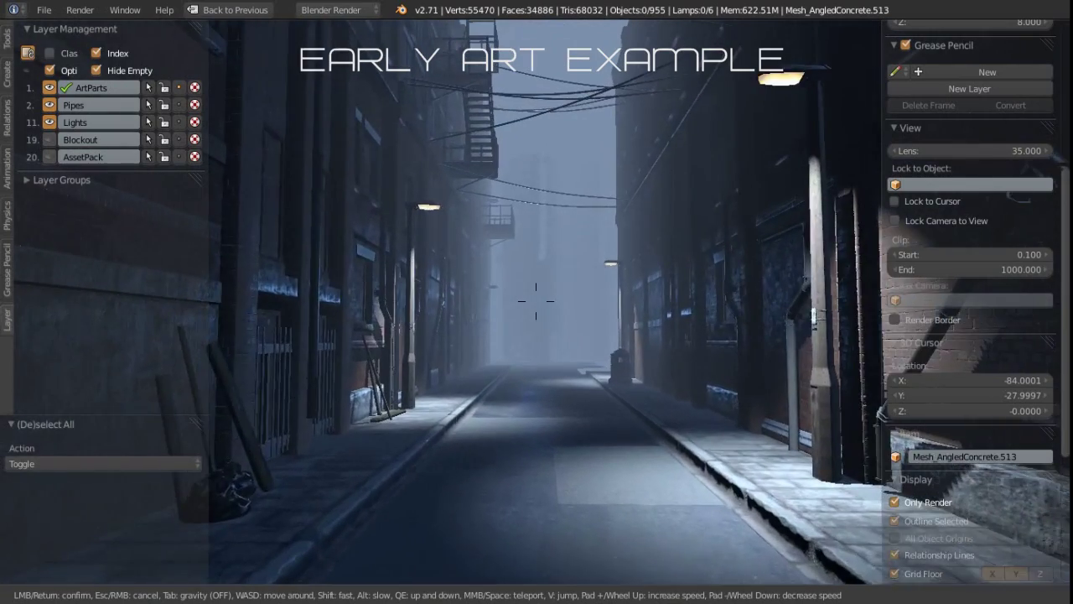
pyautogui.press('w')
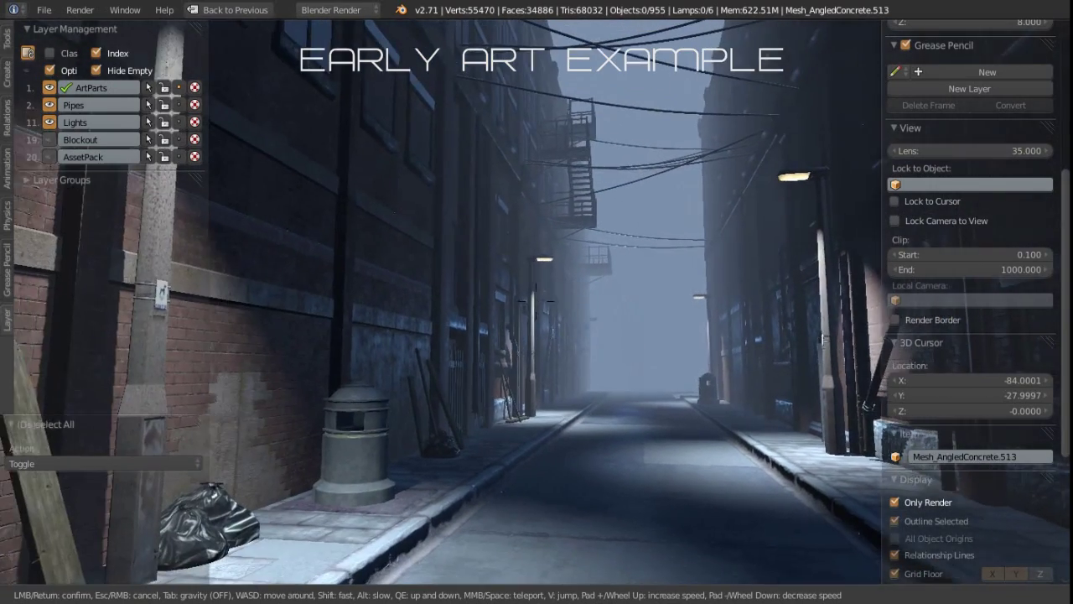
pyautogui.press('w')
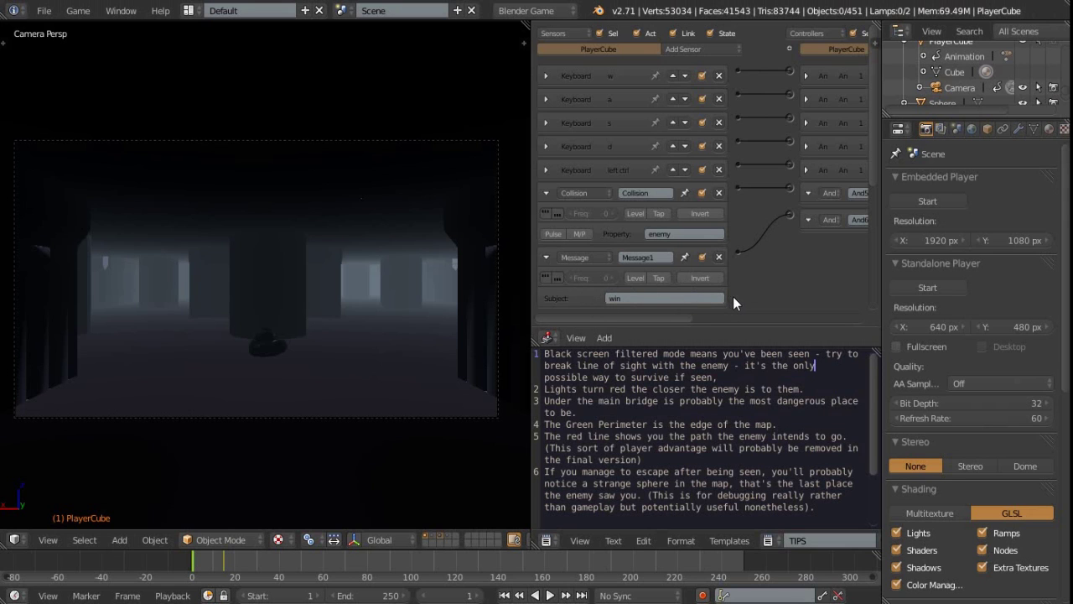
# Maximize the 3D viewport and examine the whole game map in top orthographic view and at an angle
pyautogui.moveTo(217, 295); pyautogui.dragTo(121, 399, button='middle')
pyautogui.hotkey('ctrl', 'Up')
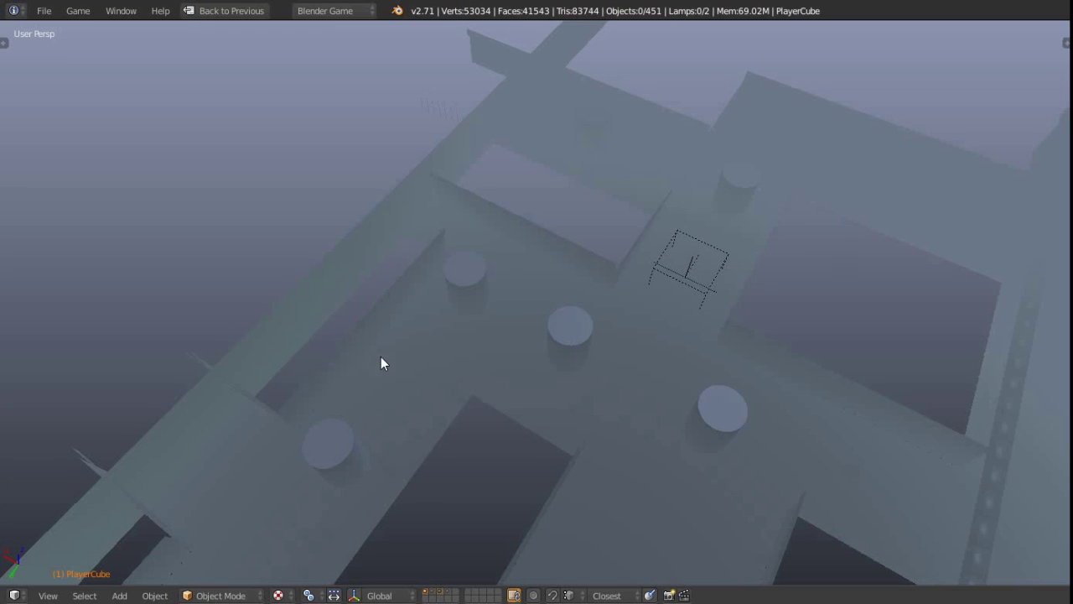
pyautogui.press('KP_7')
pyautogui.scroll(-6, 369, 294)
pyautogui.keyDown('shift'); pyautogui.moveTo(312, 314); pyautogui.dragTo(417, 311, button='middle'); pyautogui.keyUp('shift')
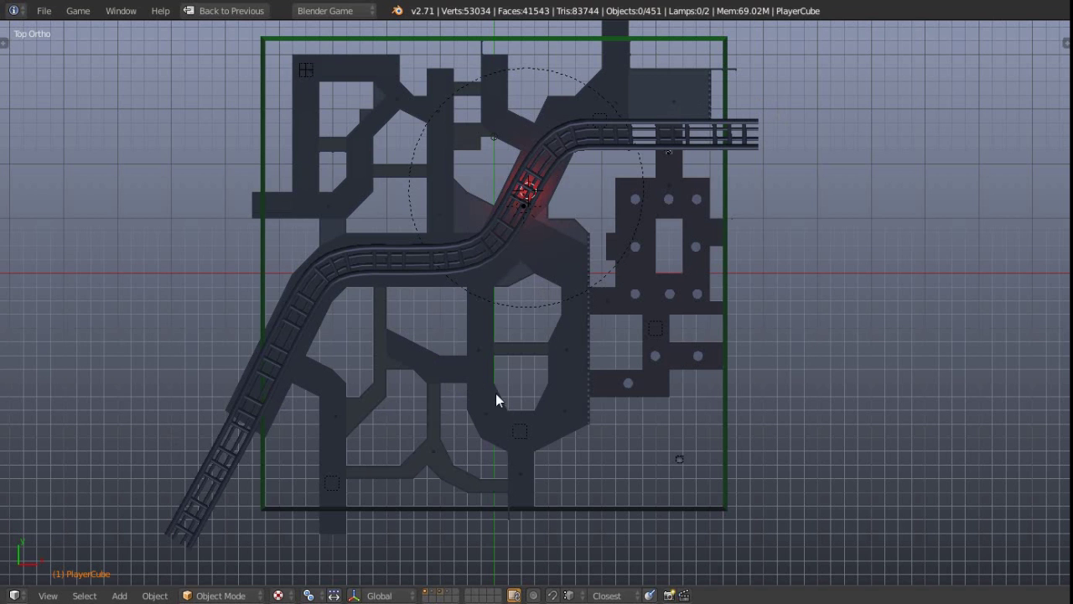
pyautogui.moveTo(515, 441); pyautogui.dragTo(511, 383, button='middle')
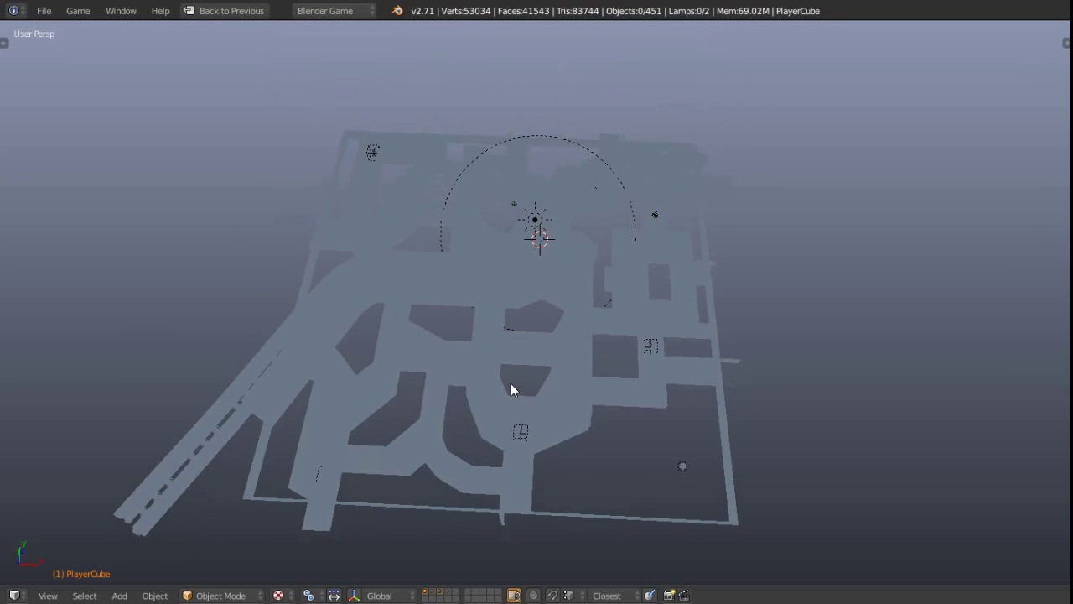
# Start the game from the camera view and collect the garbage bag in front of the central pillar
pyautogui.press('KP_0')
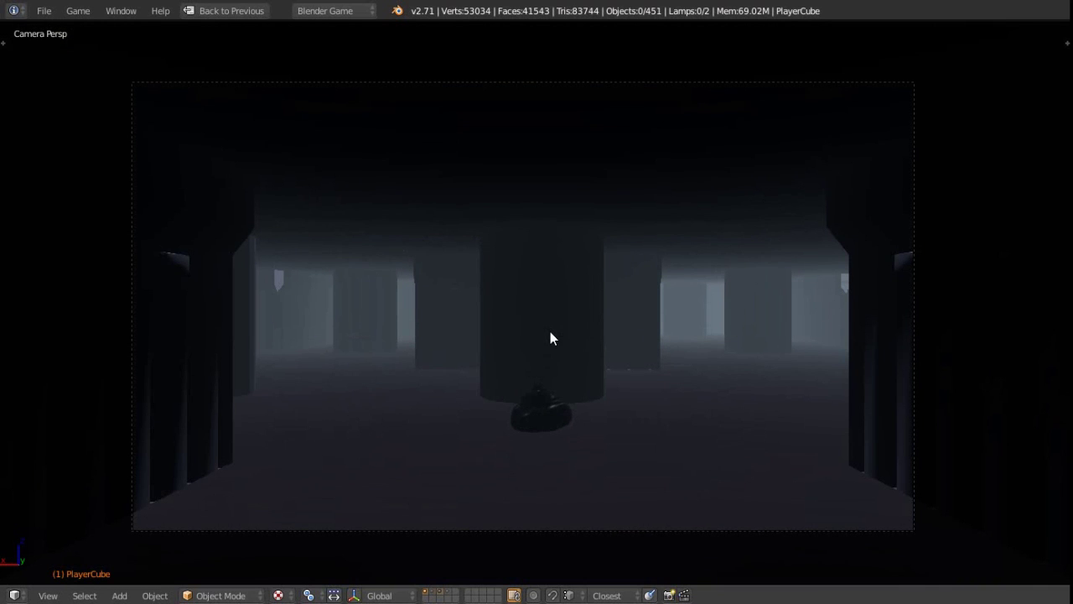
pyautogui.press('p')
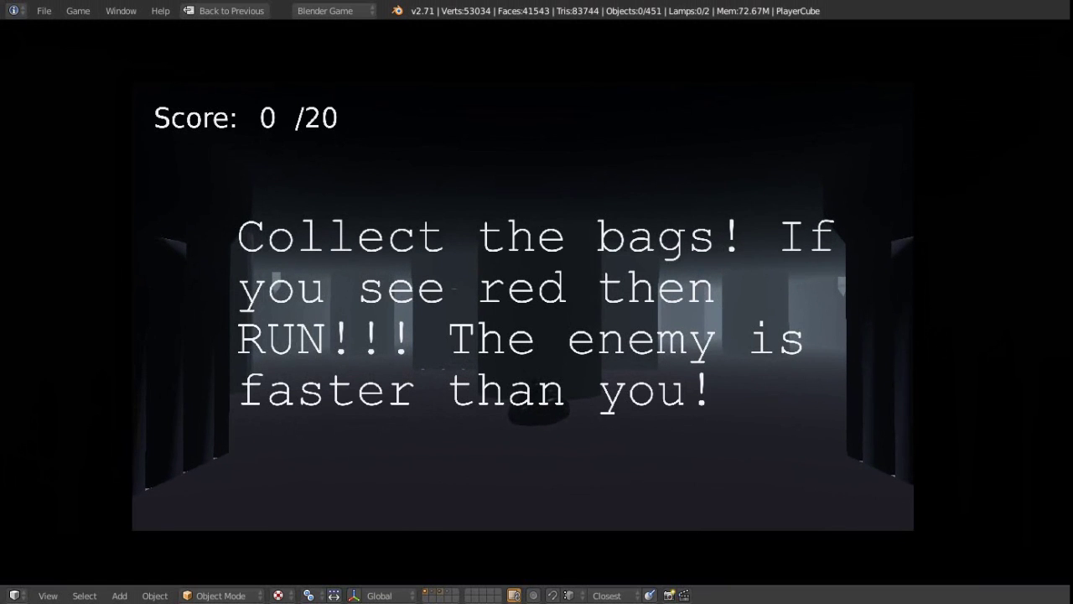
pyautogui.press('w')
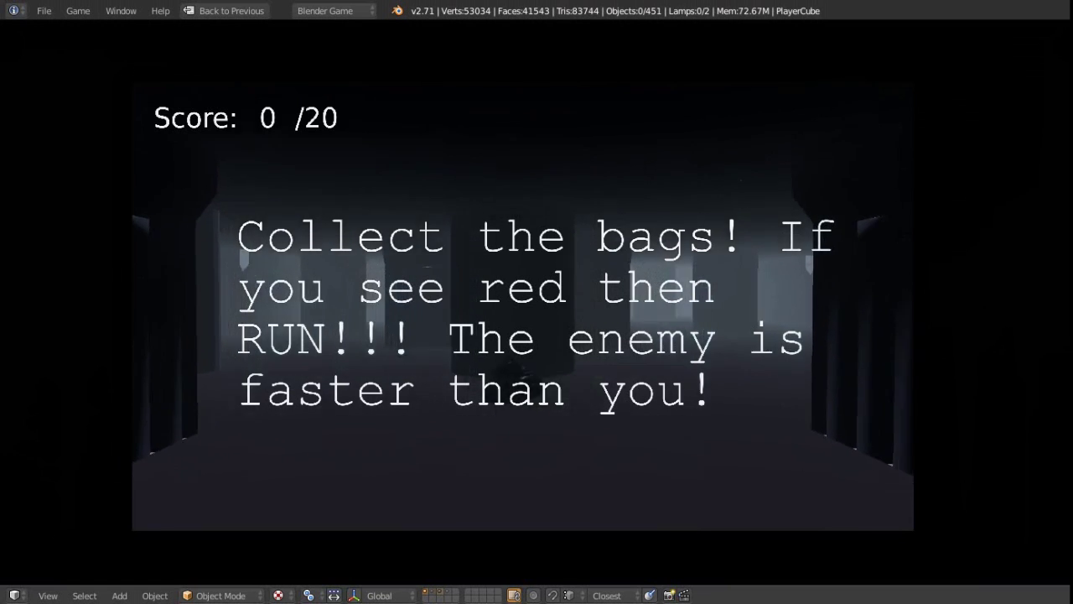
pyautogui.press('w')
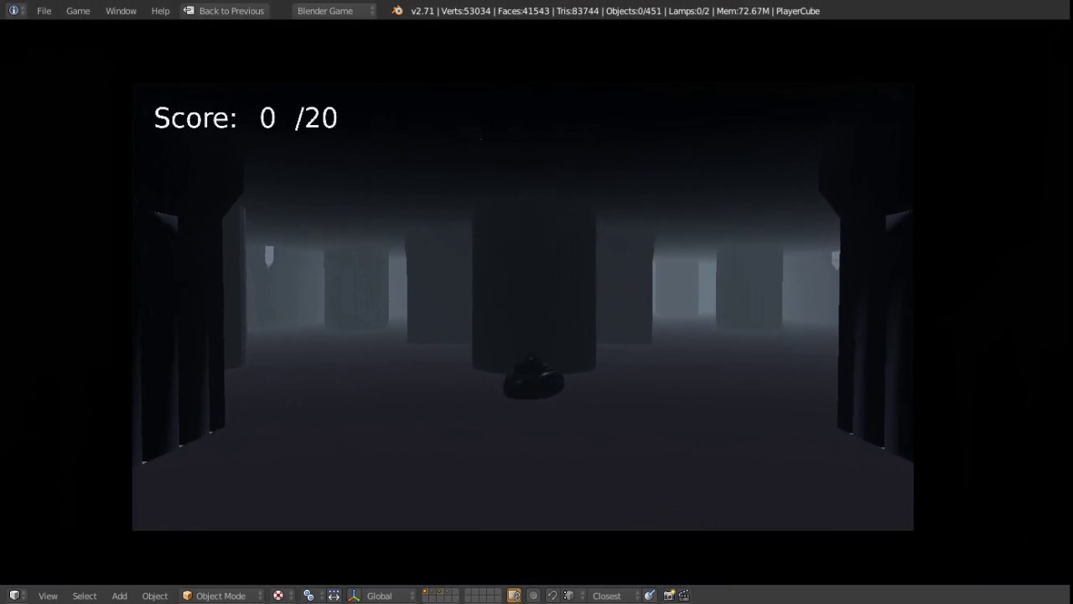
pyautogui.press('w')
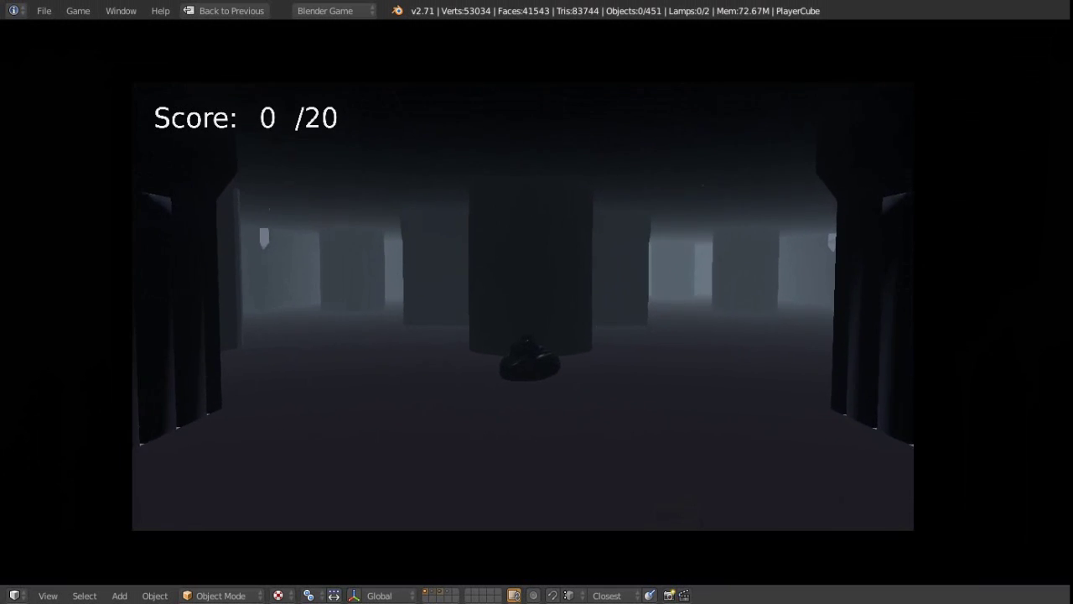
pyautogui.press('w')
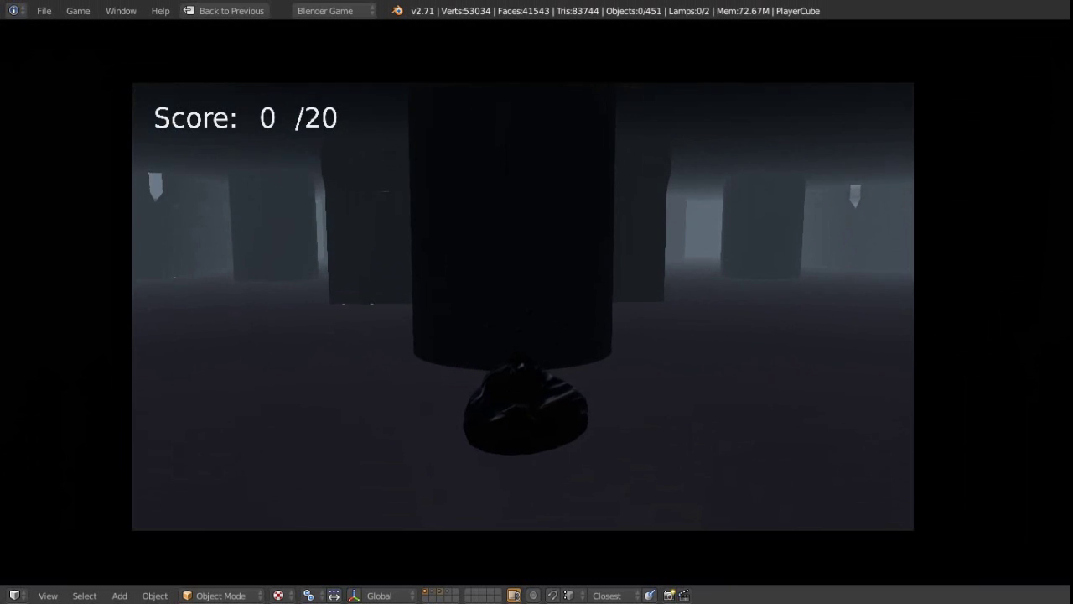
pyautogui.press('w')
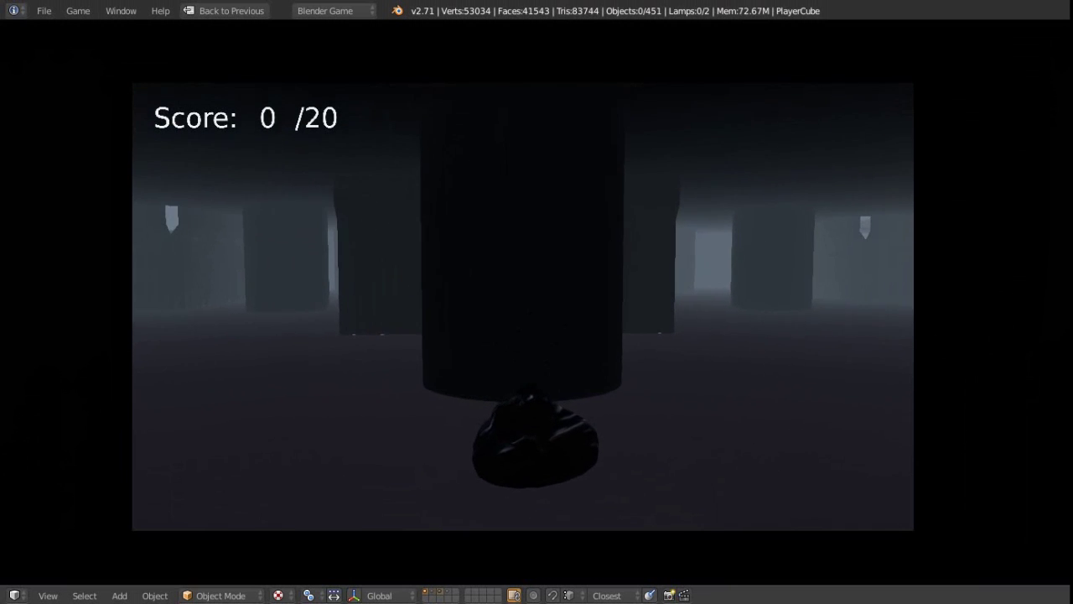
pyautogui.press('w')
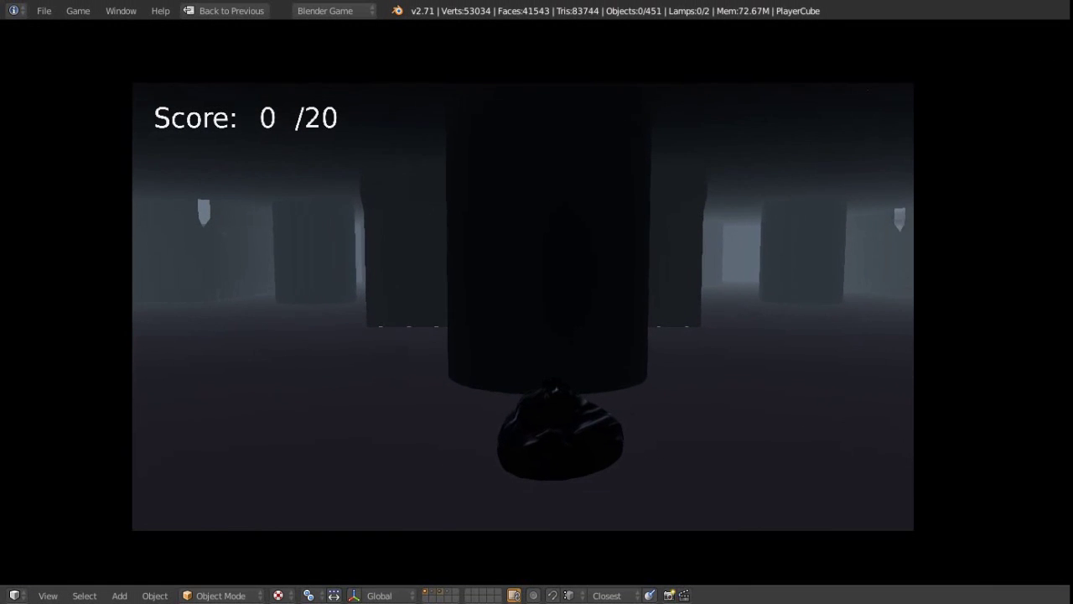
pyautogui.press('w')
pyautogui.press('w')
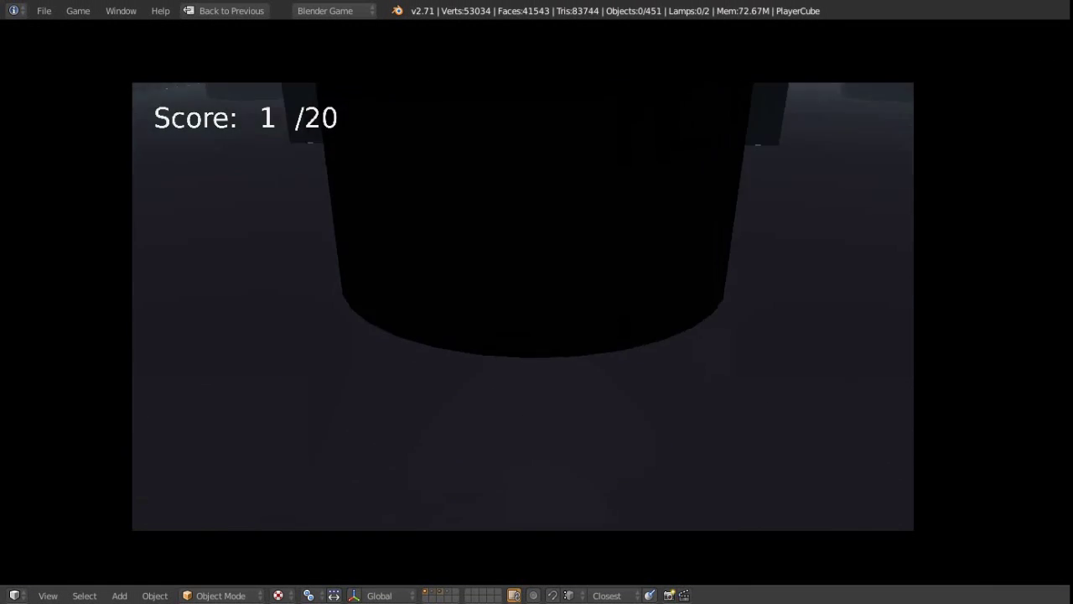
# Walk past the pillars and out through the passage to collect the garbage bag near the outer wall
pyautogui.press('w')
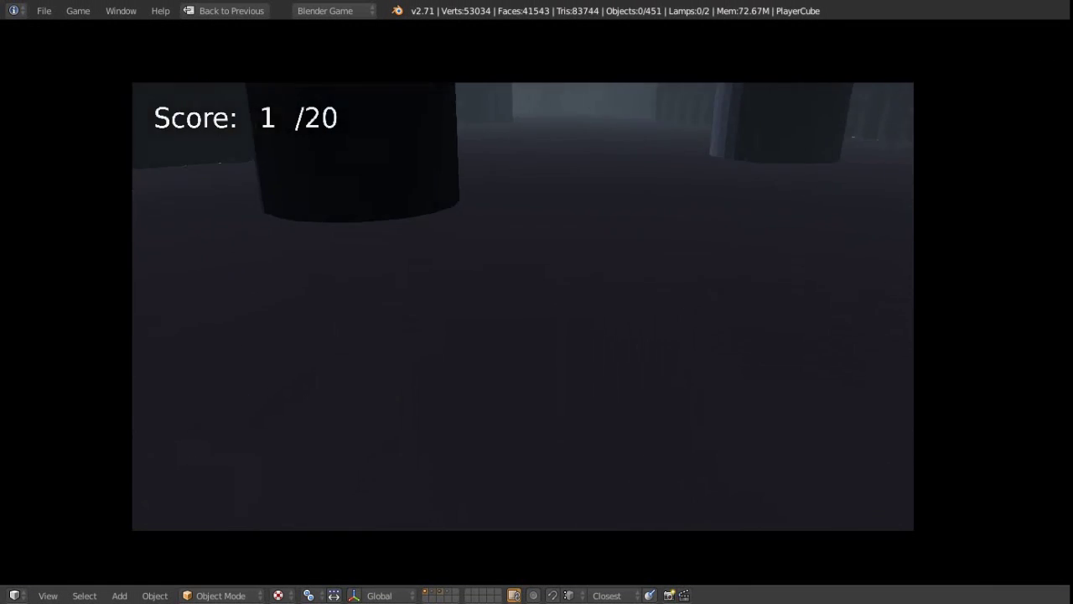
pyautogui.press('w')
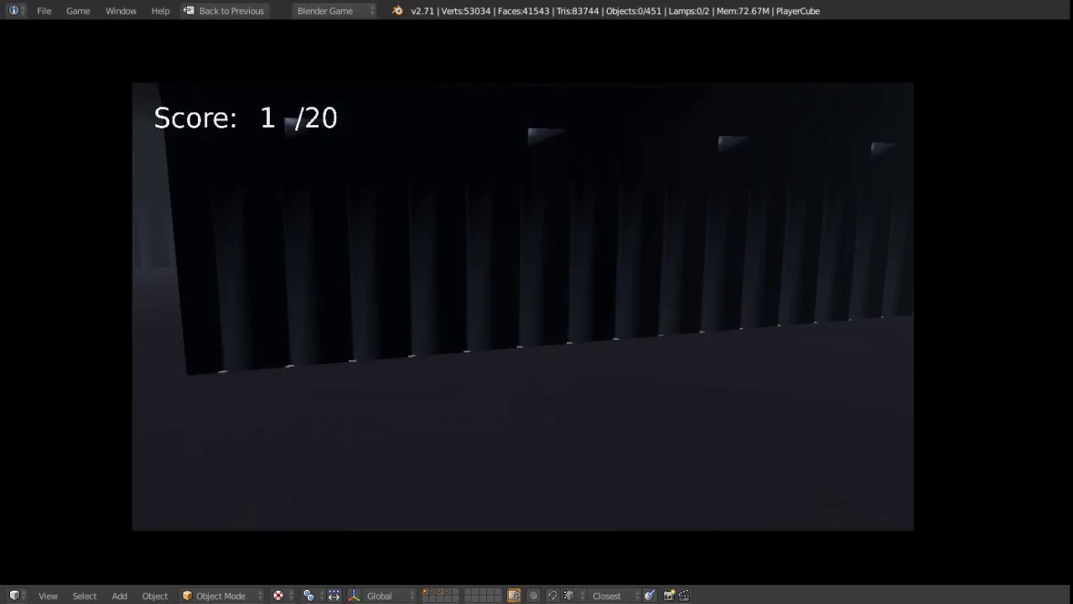
pyautogui.press('w')
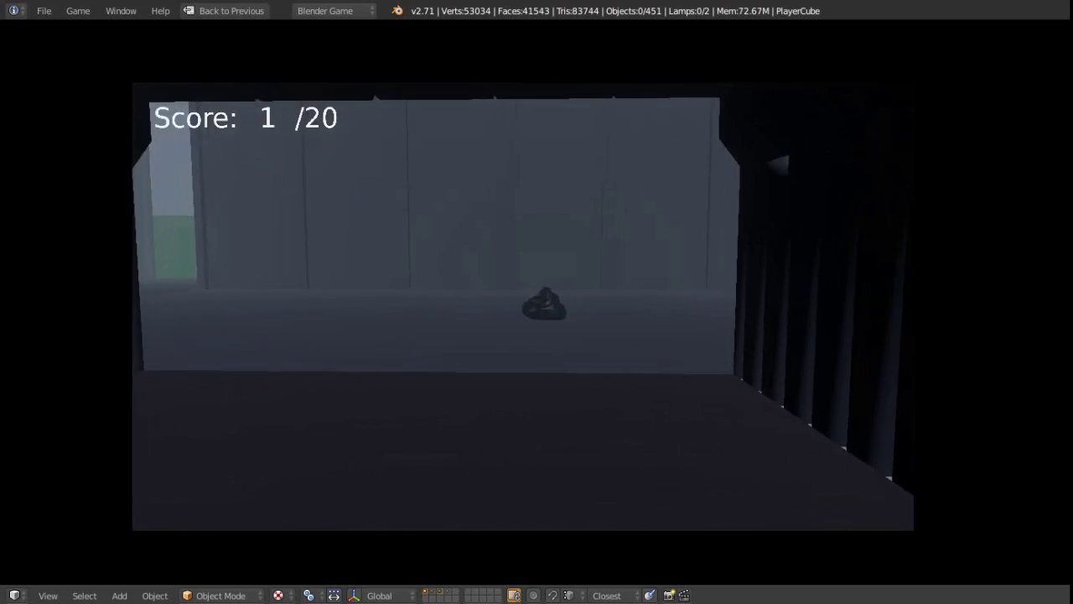
pyautogui.press('w')
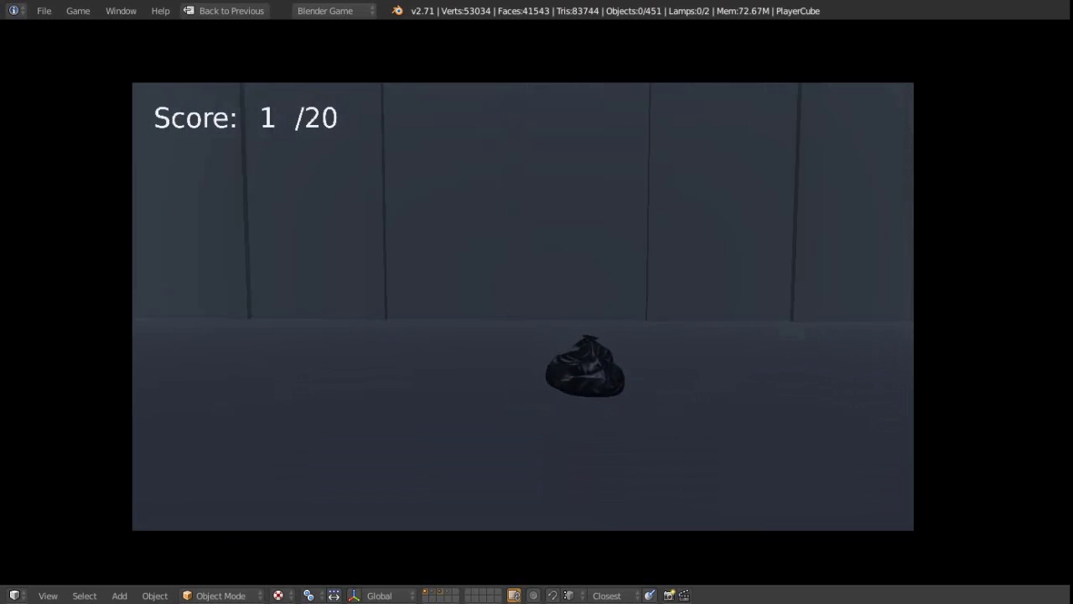
pyautogui.press('w')
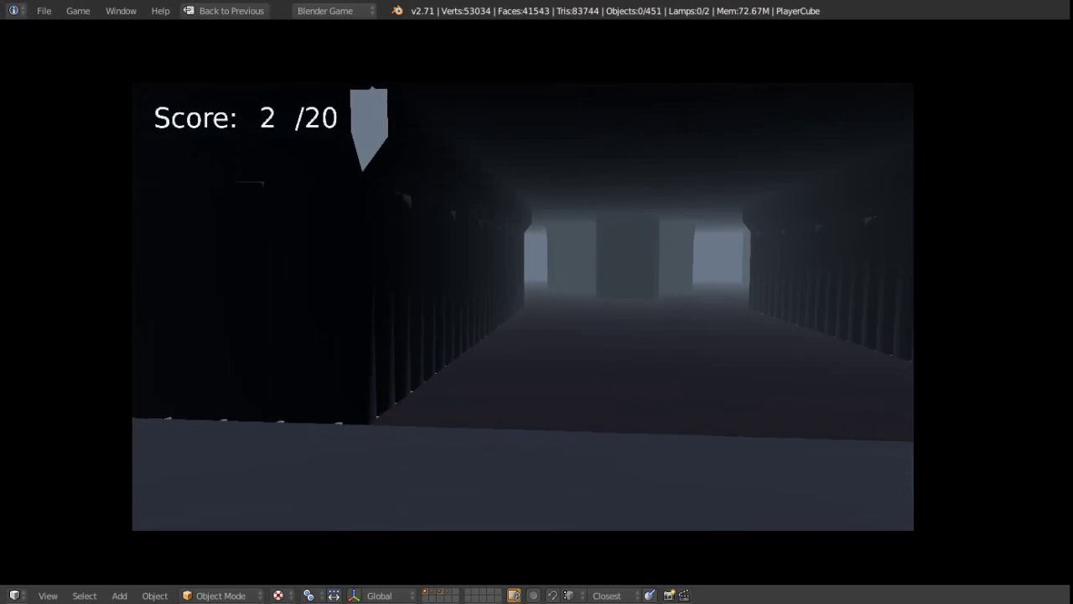
# Walk back through the pillared hall to the green perimeter wall and examine this map edge from side to side
pyautogui.press('w')
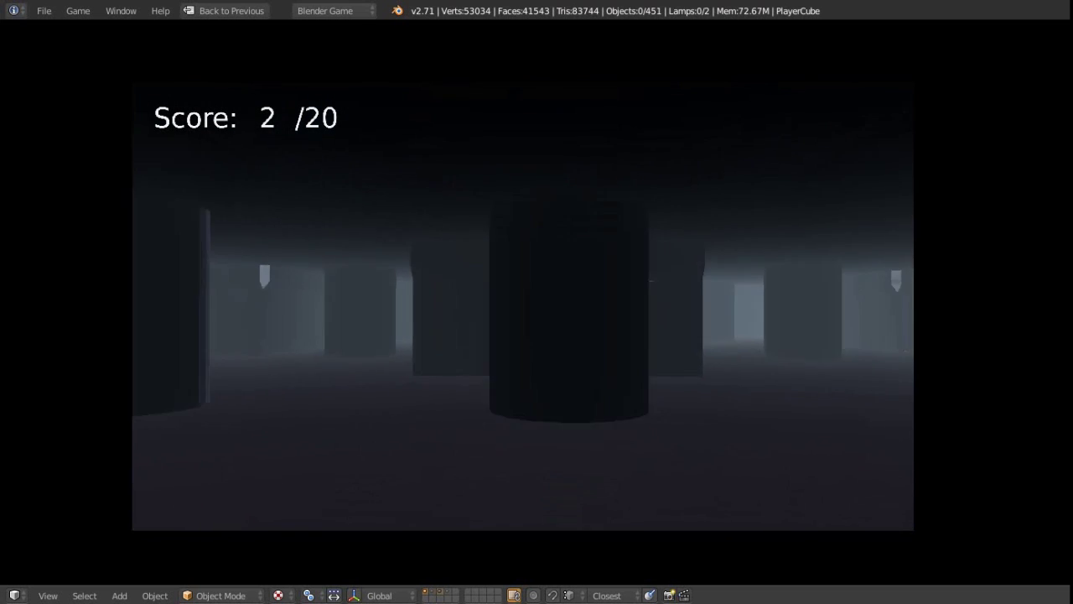
pyautogui.press('w')
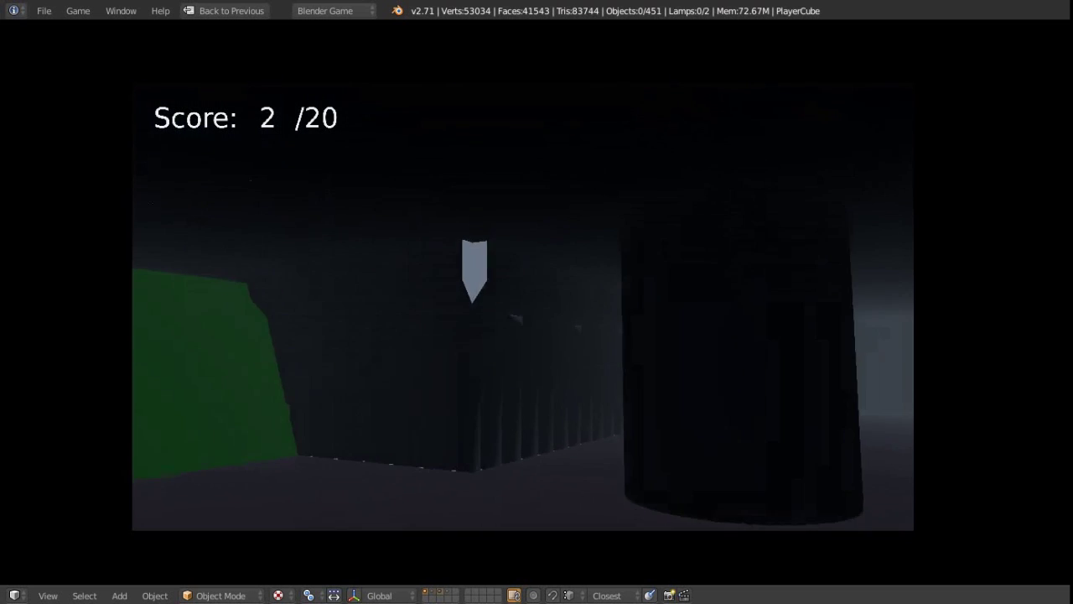
pyautogui.press('w')
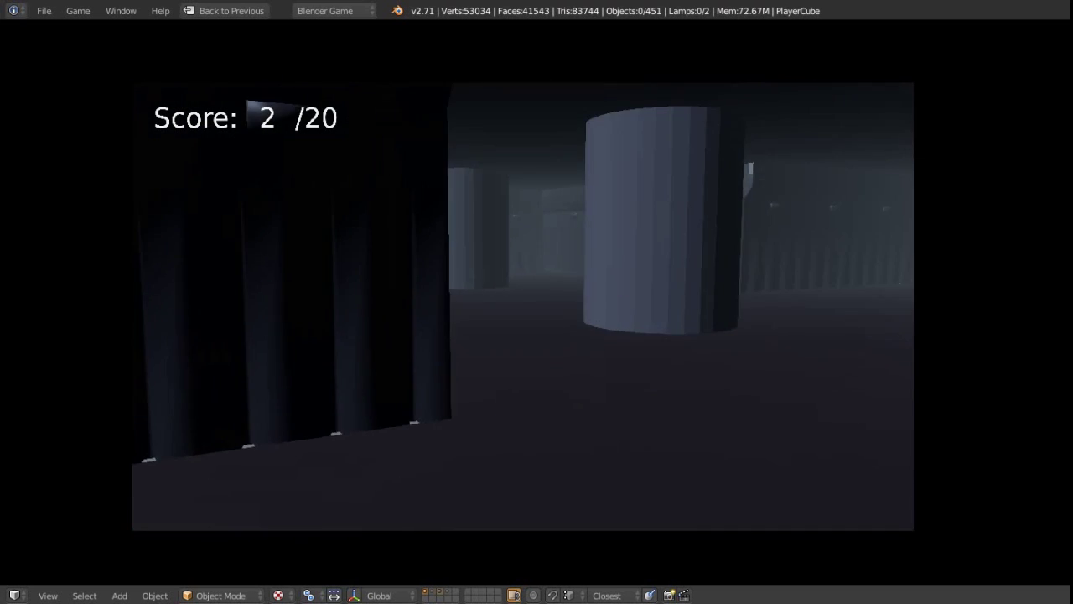
pyautogui.press('w')
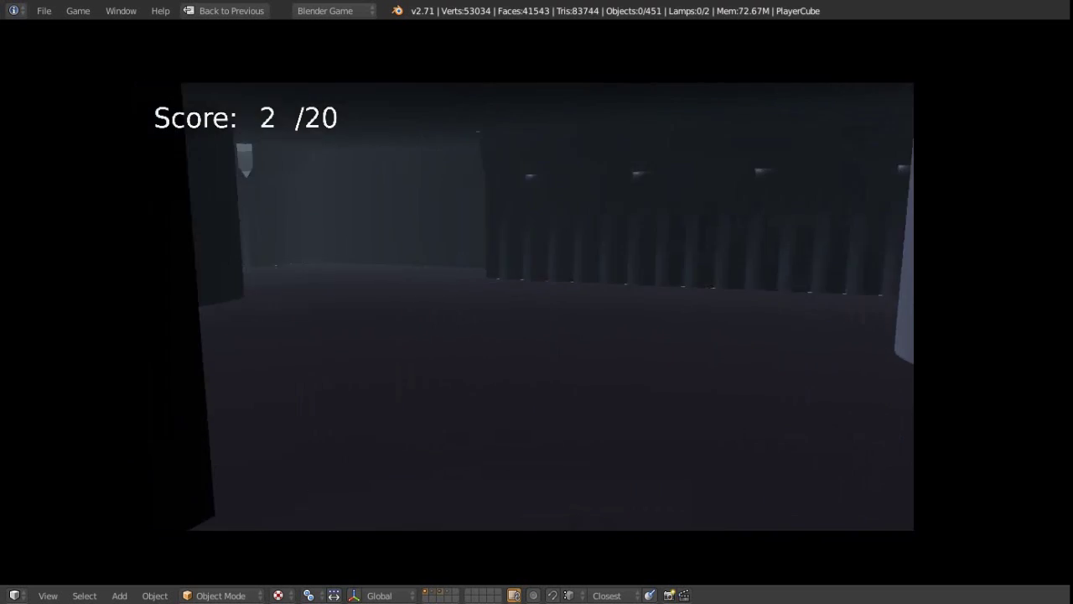
pyautogui.press('w')
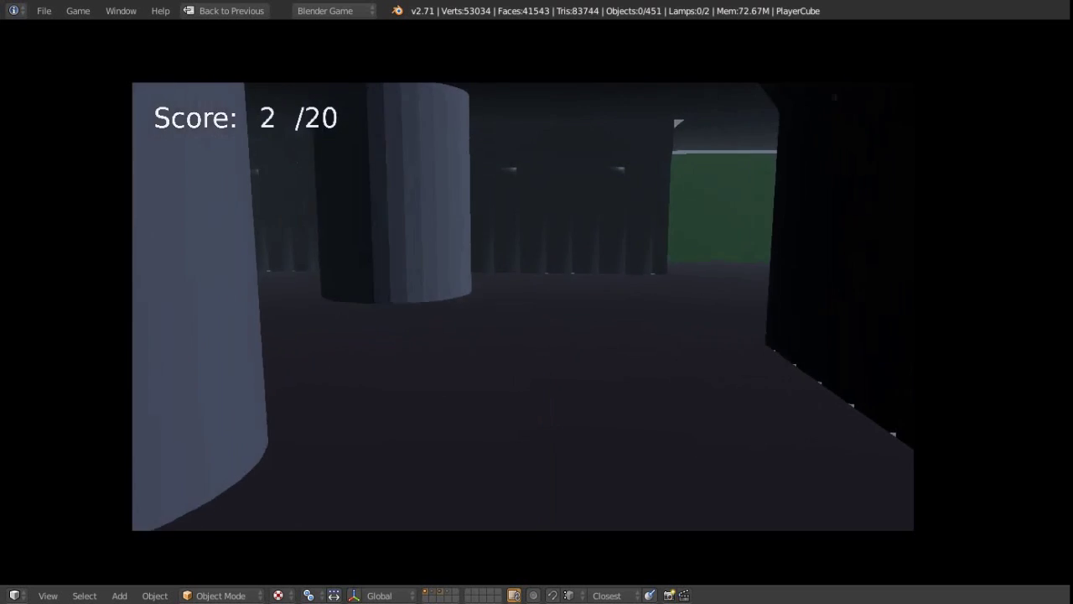
pyautogui.press('w')
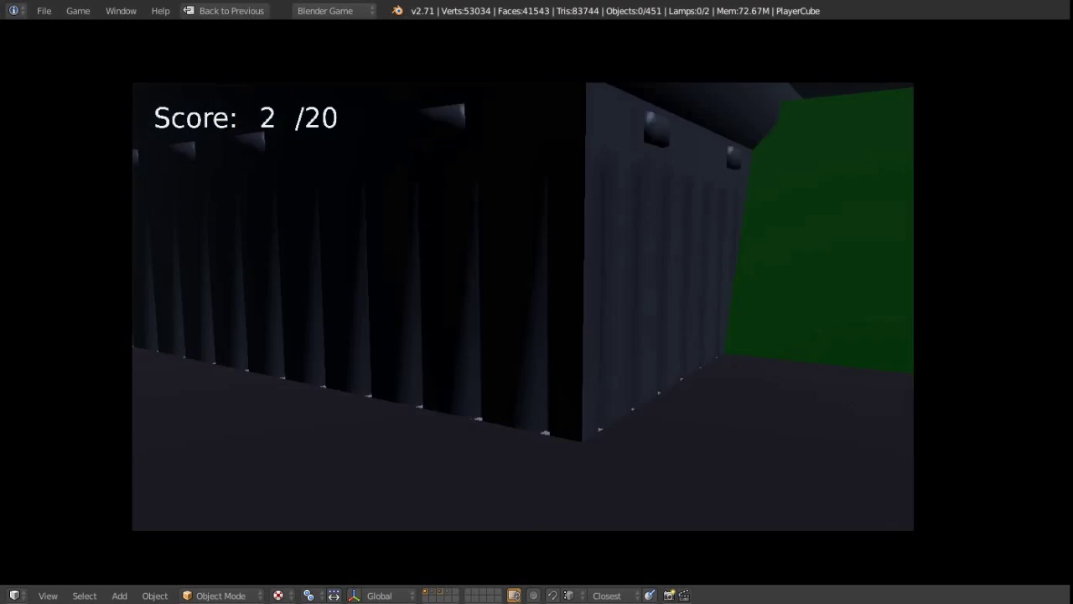
pyautogui.press('w')
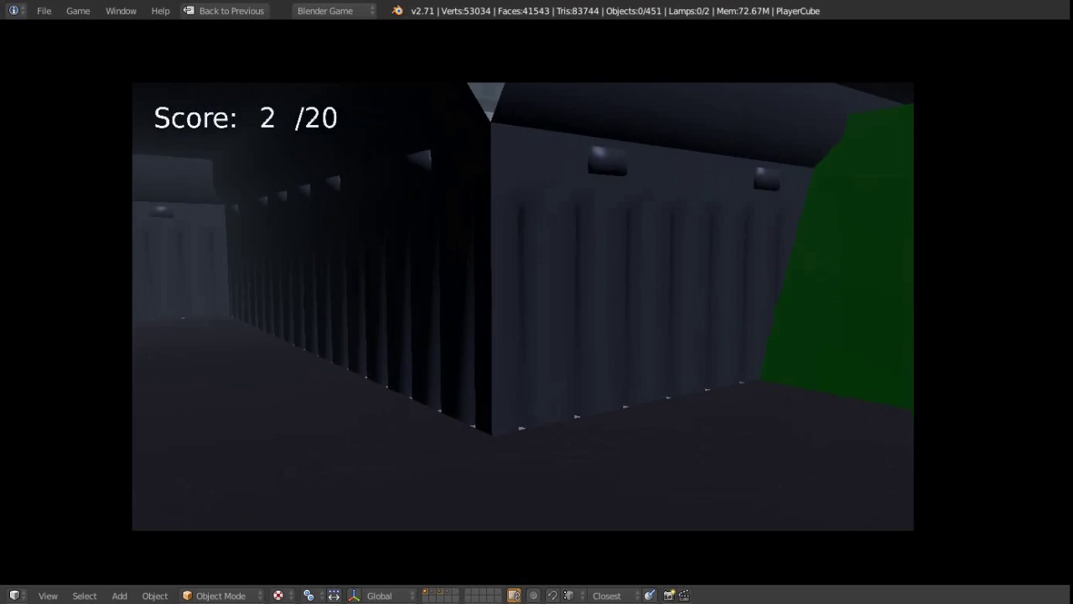
pyautogui.press('d')
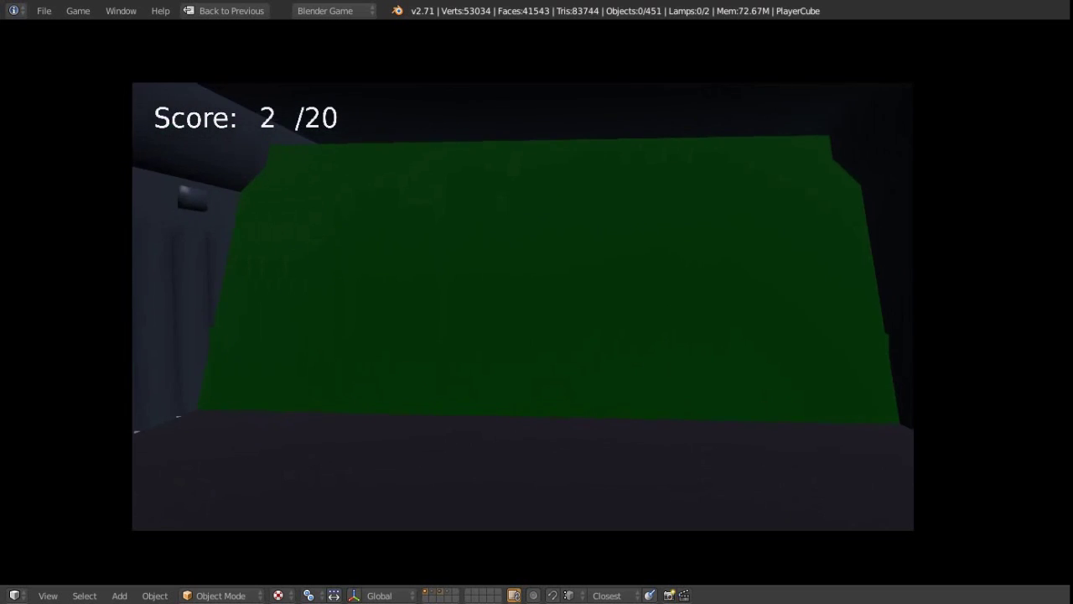
pyautogui.press('a')
pyautogui.press('d')
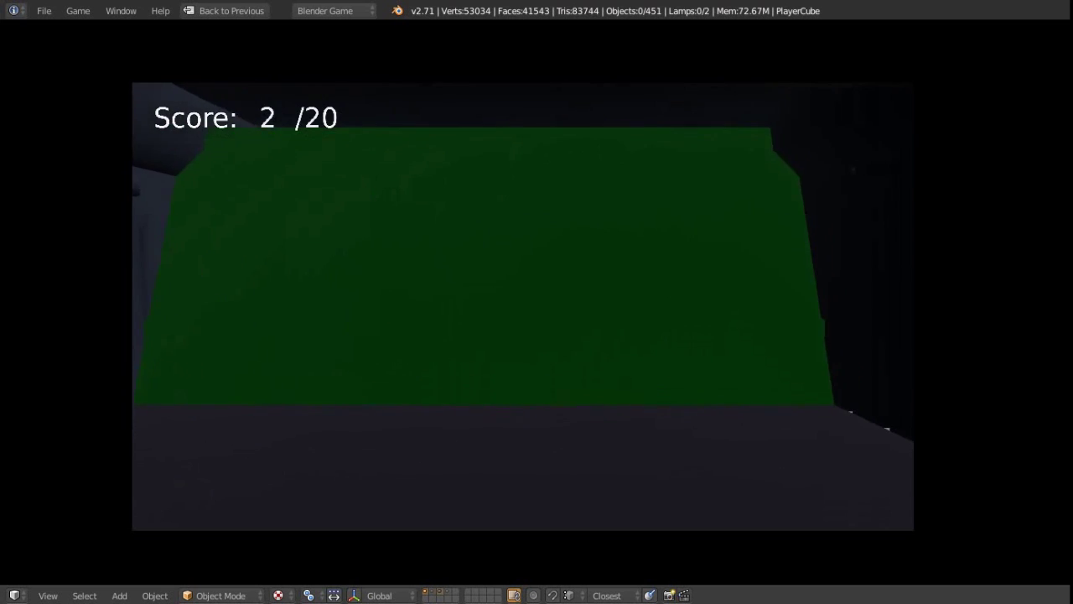
pyautogui.press('a')
pyautogui.press('a')
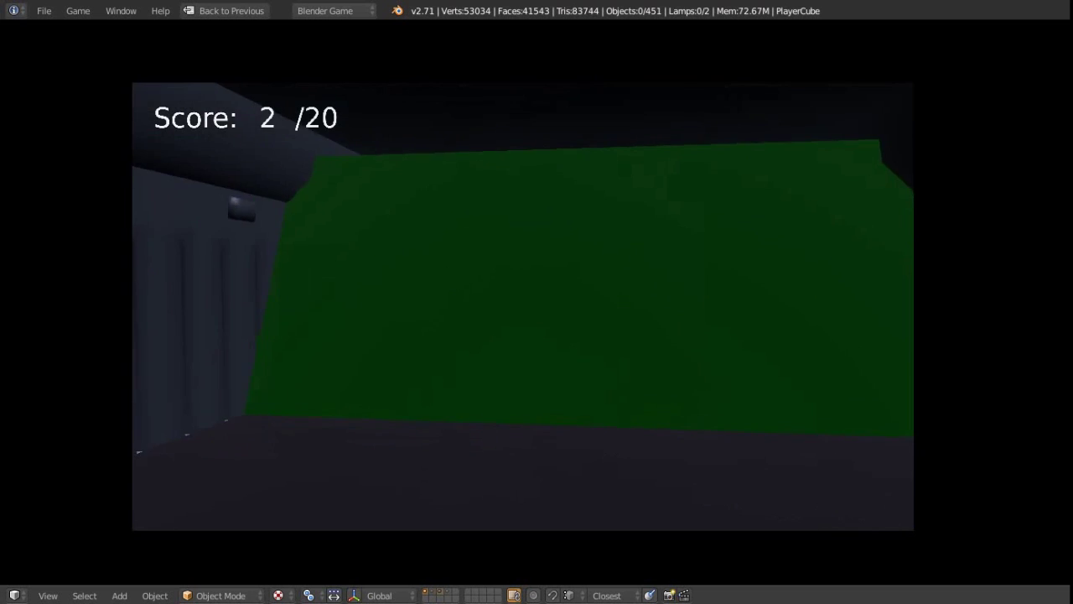
# Leave the pillared hall through the passage and collect the garbage bag in the open area outside
pyautogui.press('a')
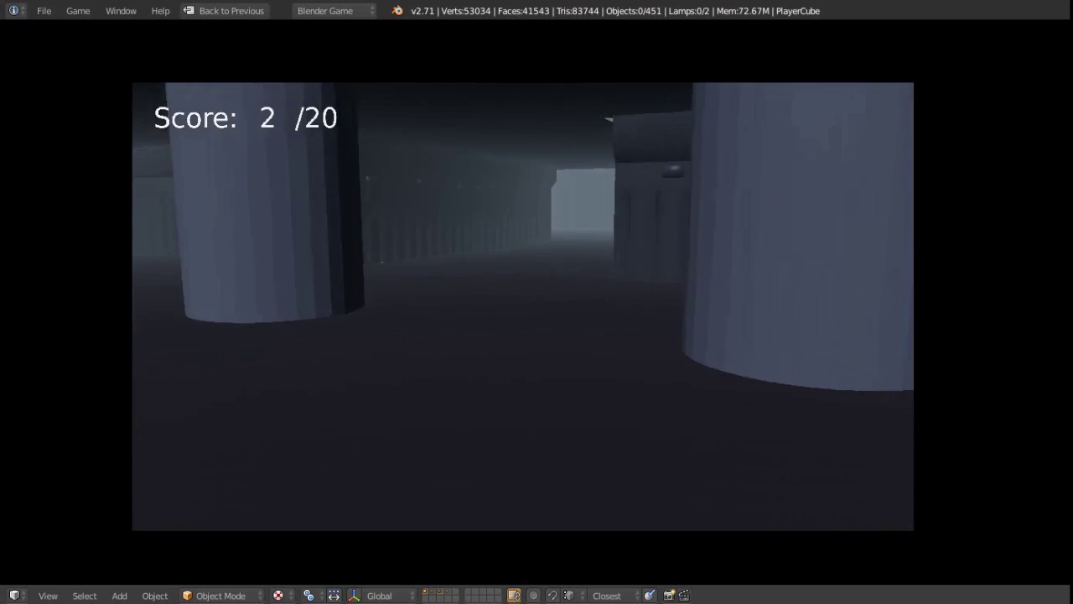
pyautogui.press('w')
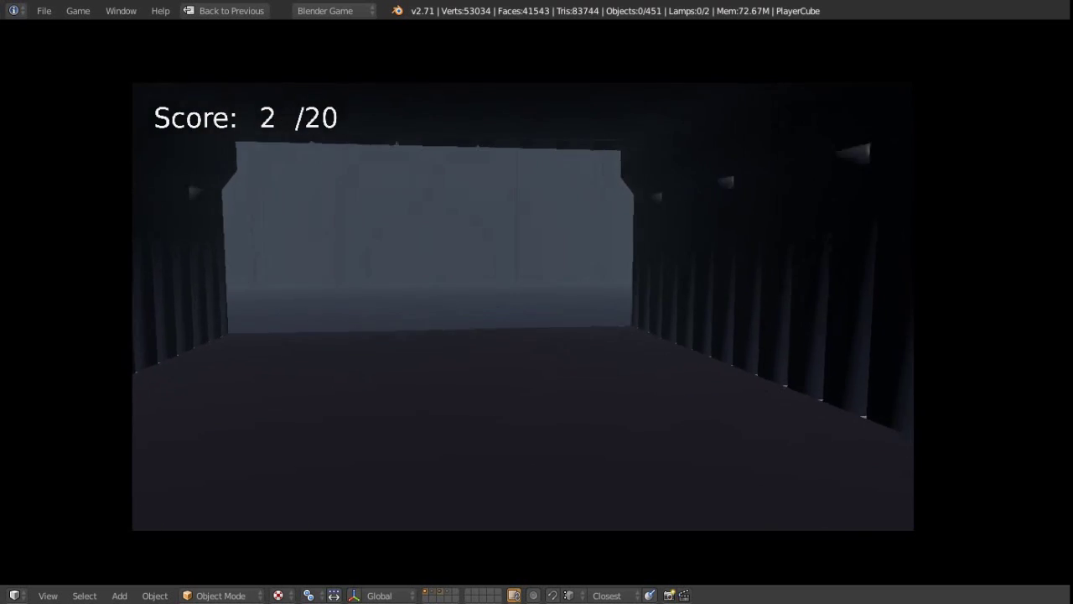
pyautogui.press('a')
pyautogui.press('w')
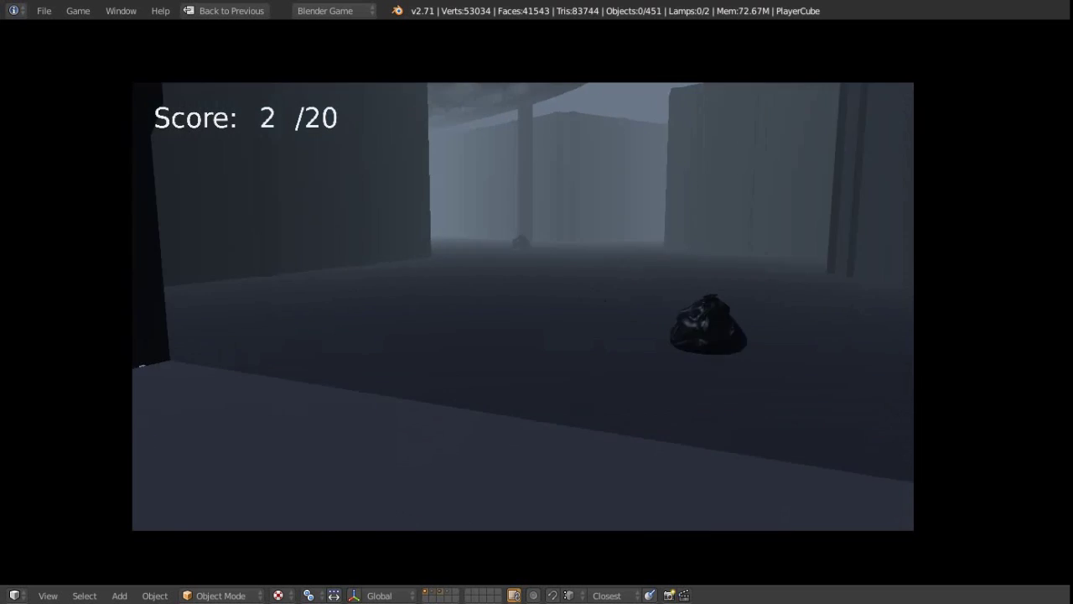
pyautogui.press('w')
pyautogui.press('d')
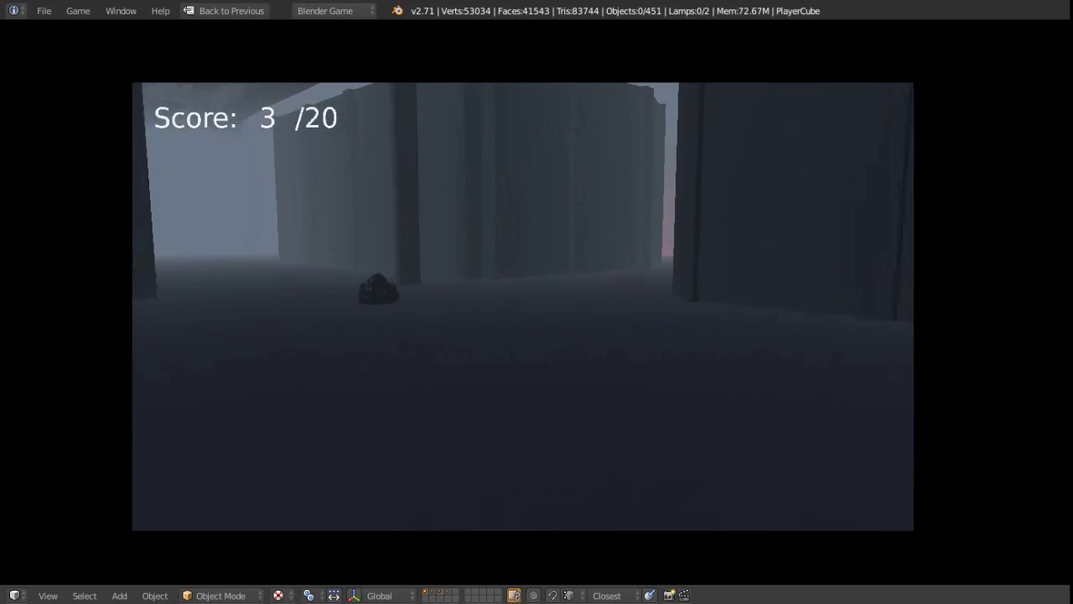
# Approach the garbage bag beside the pillar, look along the road under the bridge, and collect the bag
pyautogui.press('w')
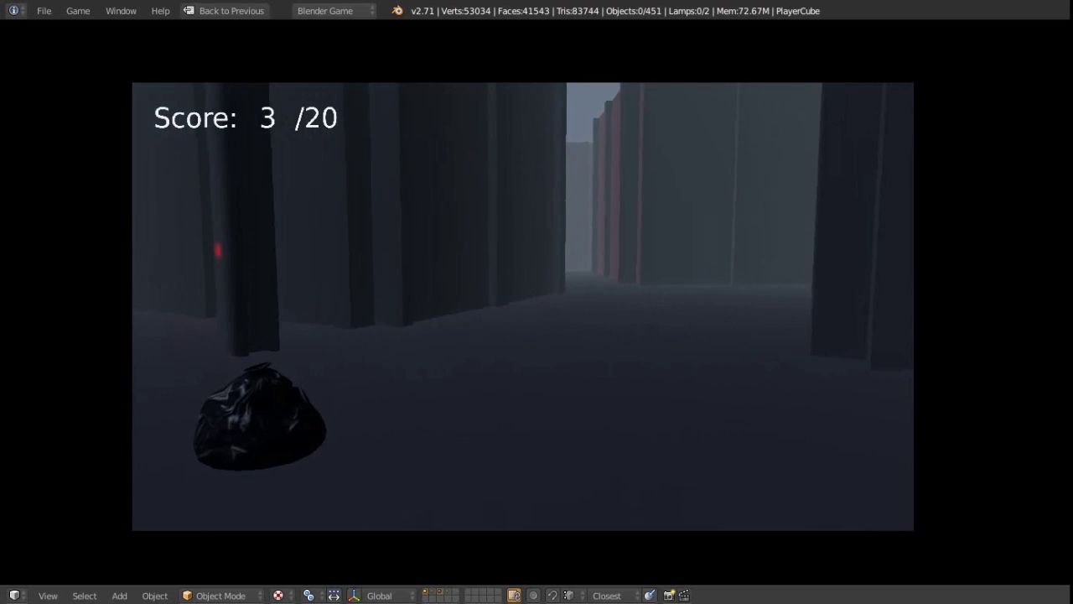
pyautogui.press('a')
pyautogui.press('a')
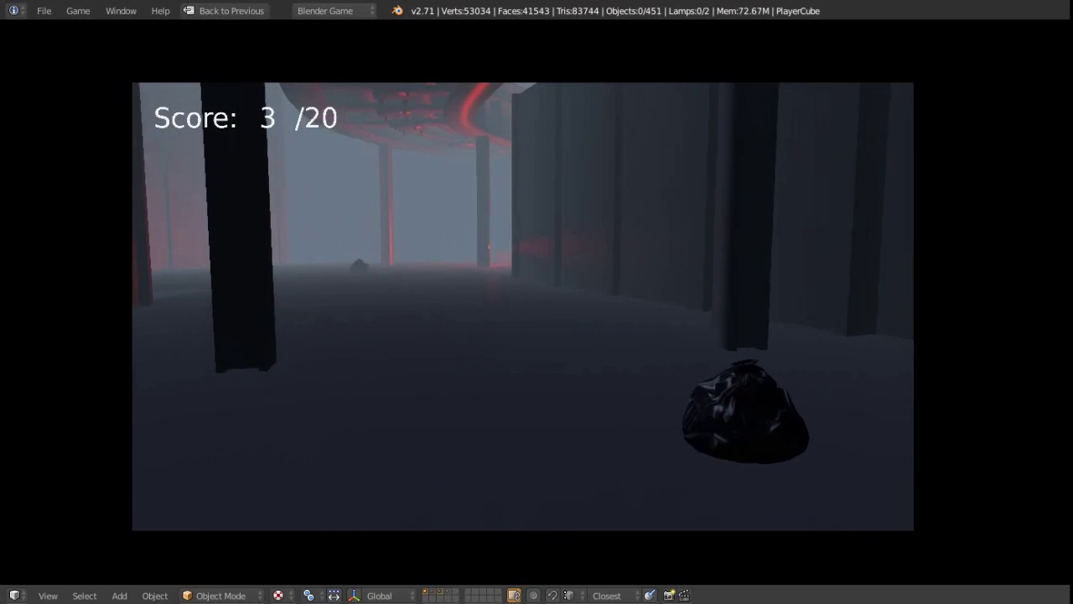
pyautogui.press('a')
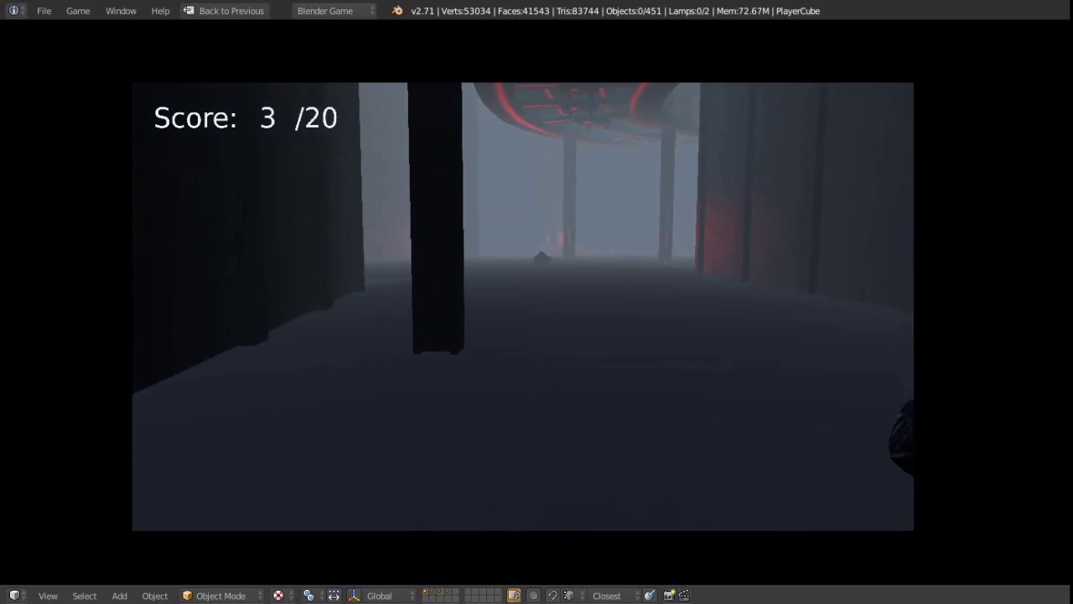
pyautogui.press('a')
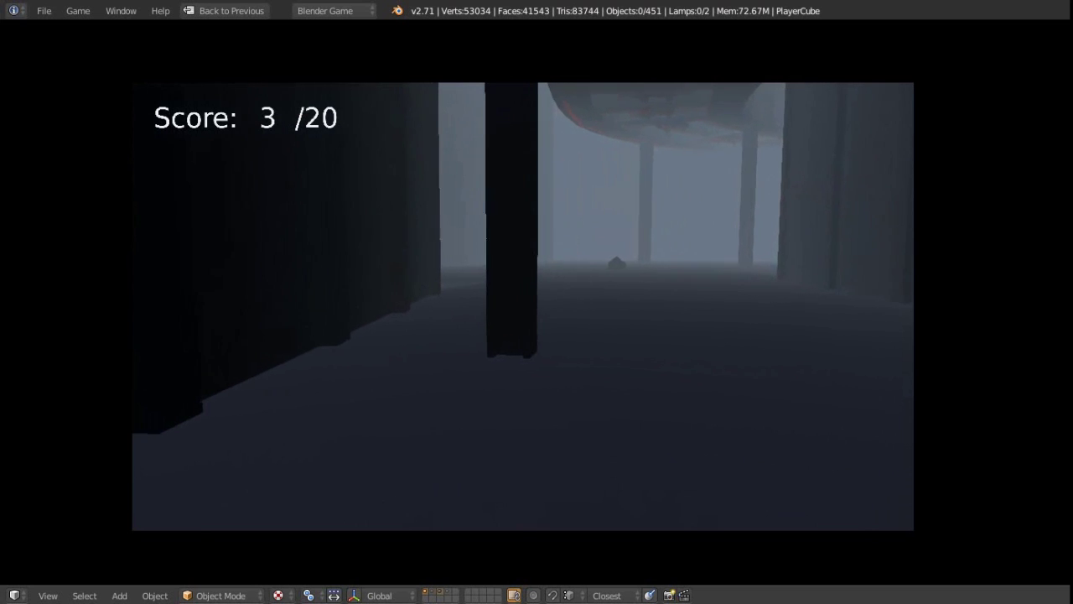
pyautogui.press('d')
pyautogui.press('w')
pyautogui.press('d')
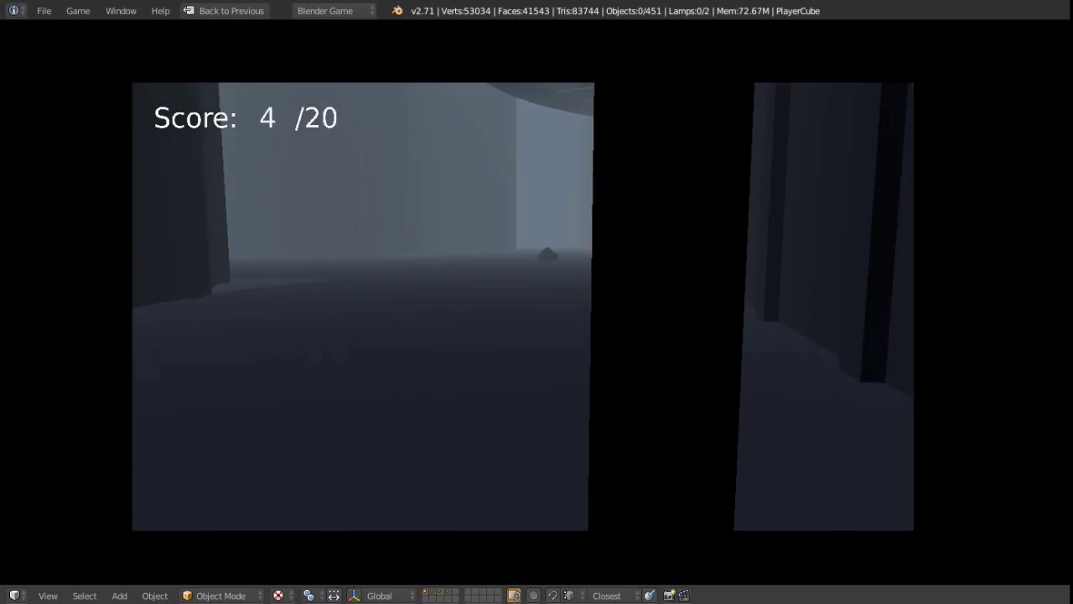
# Walk on between the tall walls and collect the garbage bag lying on the curbed alley road
pyautogui.press('w')
pyautogui.press('a')
pyautogui.press('d')
pyautogui.press('a')
pyautogui.press('w')
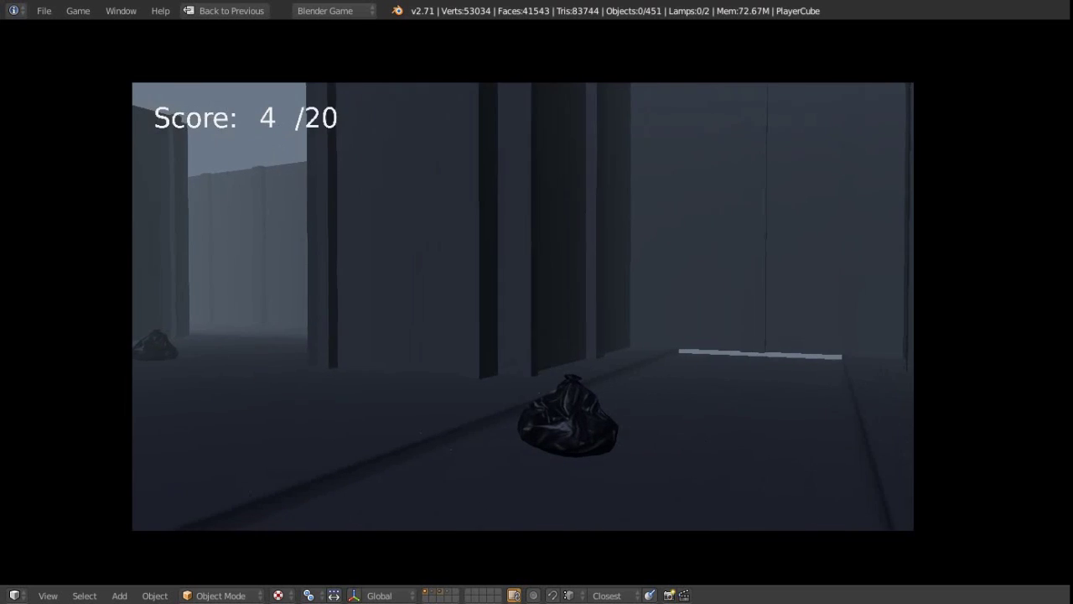
pyautogui.press('a')
pyautogui.press('w')
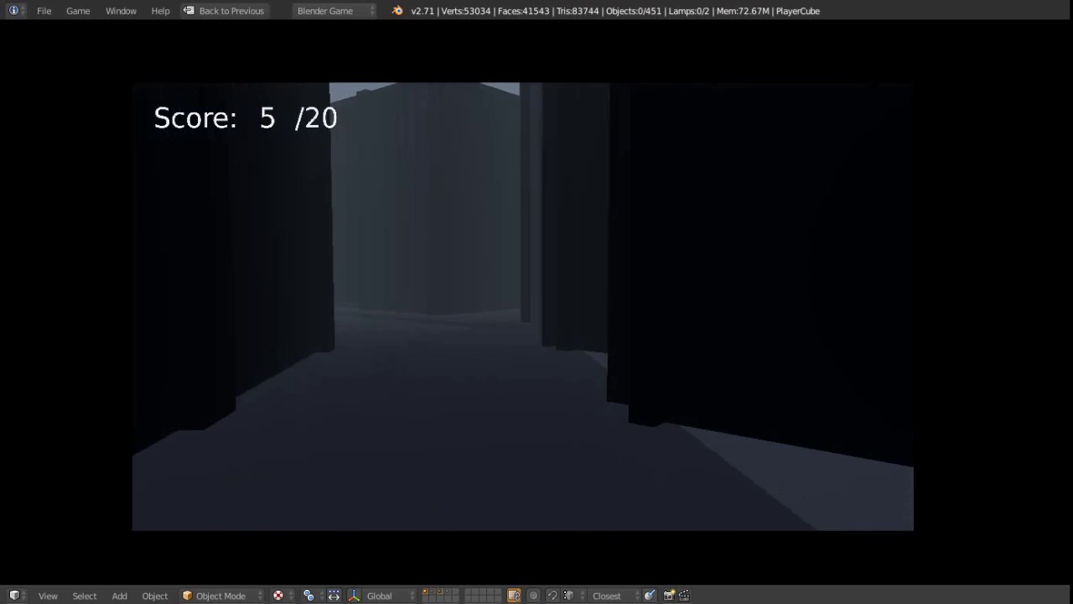
# Stop at the alley corner and examine the red line of the enemy's path, peeking out from behind the wall
pyautogui.press('w')
pyautogui.press('a')
pyautogui.press('d')
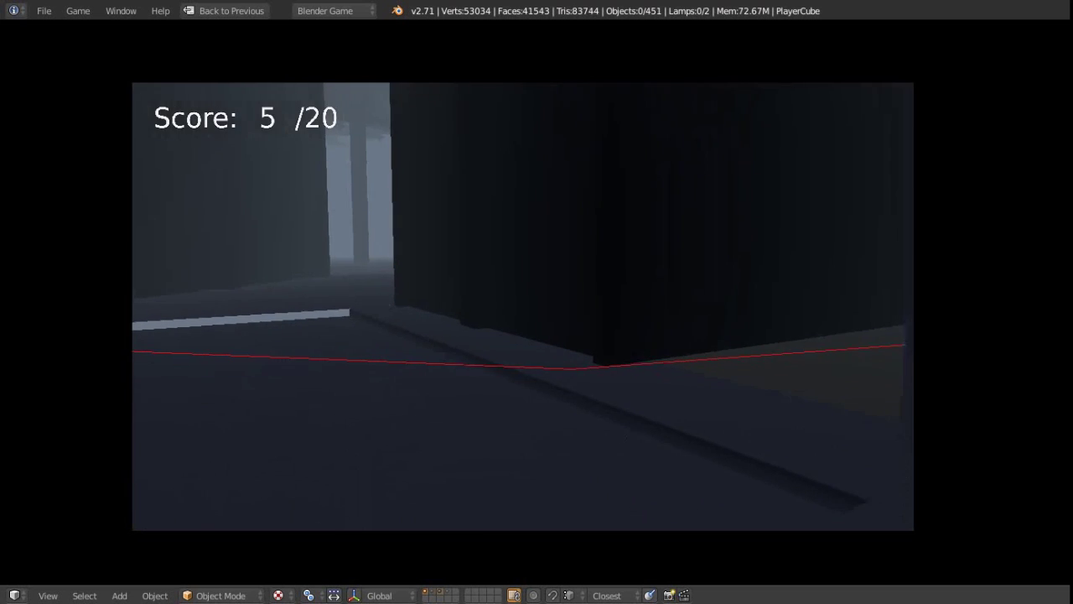
pyautogui.press('d')
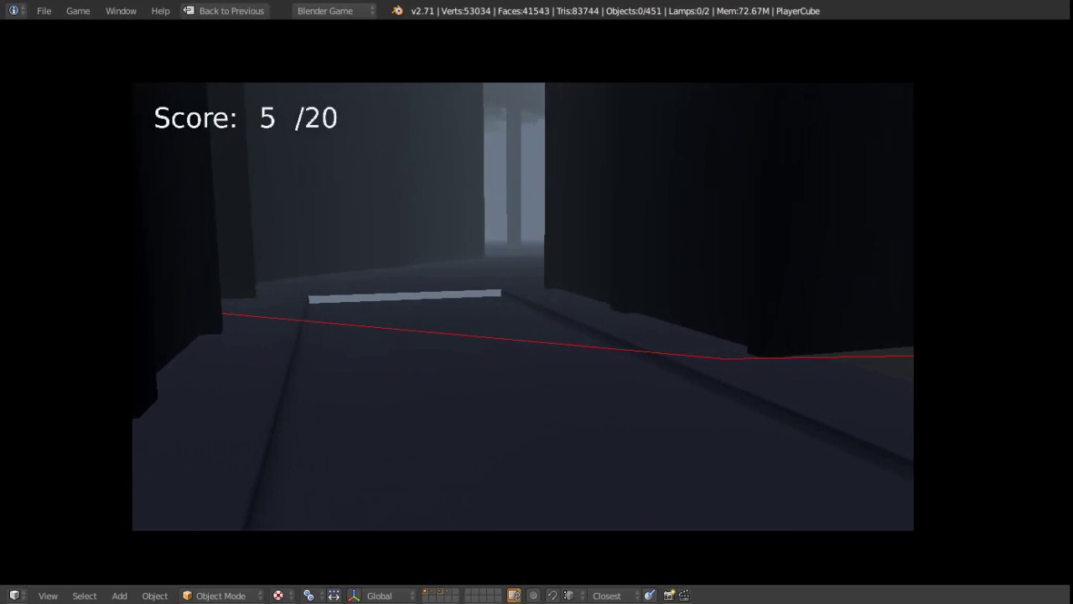
pyautogui.press('d')
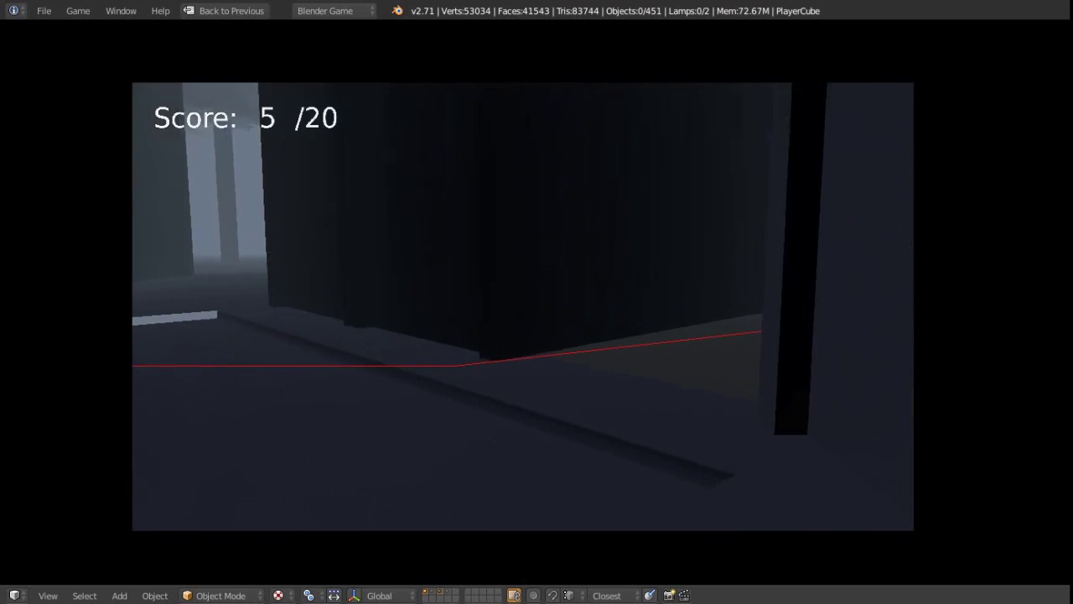
pyautogui.press('a')
pyautogui.press('d')
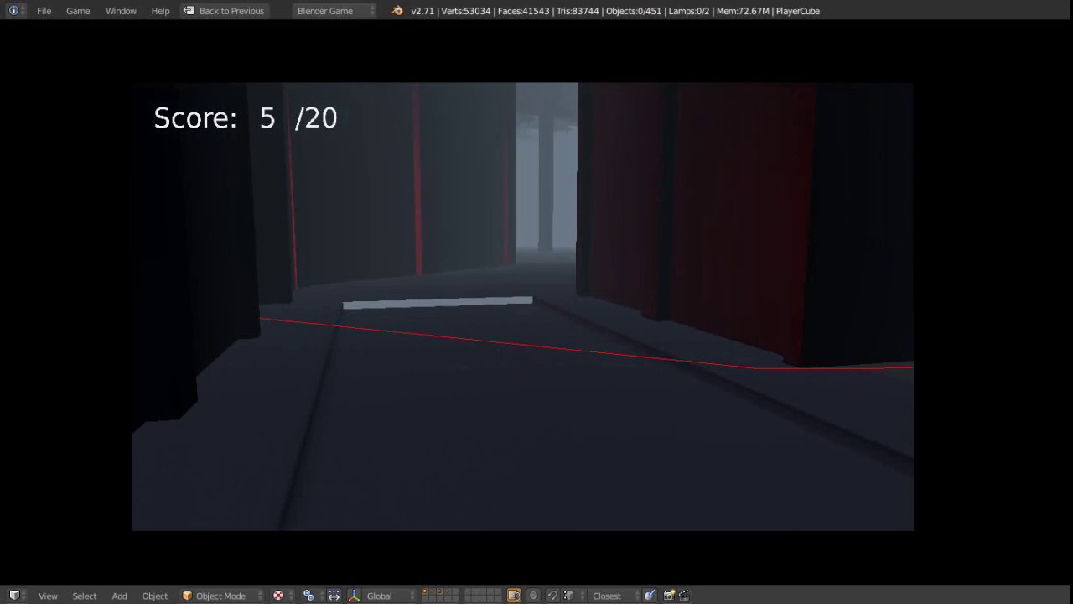
pyautogui.press('d')
pyautogui.press('d')
# Walk on through the alley to collect the next garbage bag and stop the game
pyautogui.press('w')
pyautogui.press('w')
pyautogui.press('a')
pyautogui.press('a')
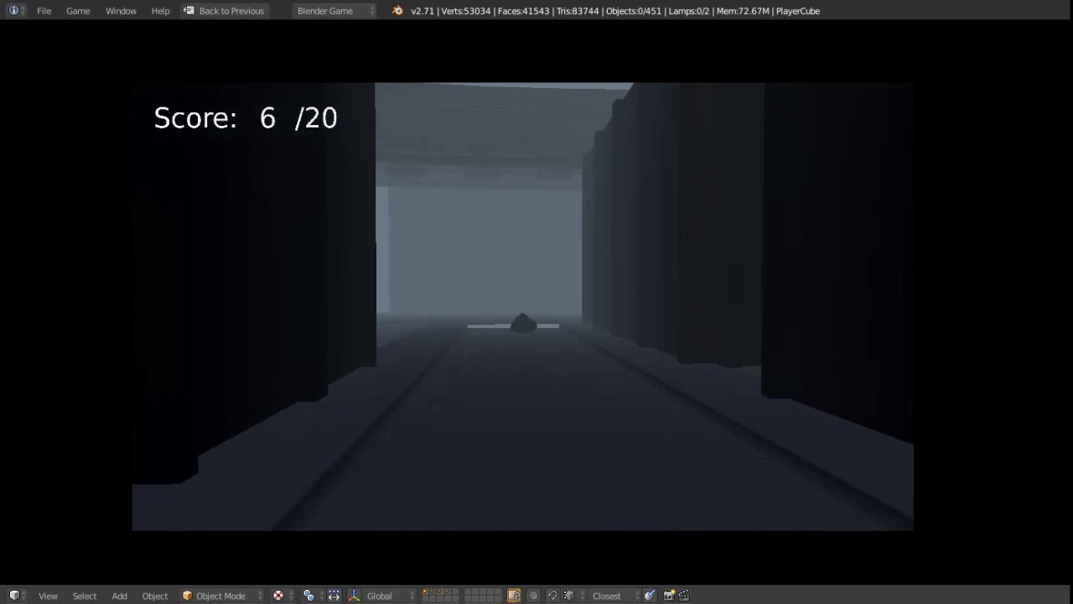
pyautogui.press('Escape')
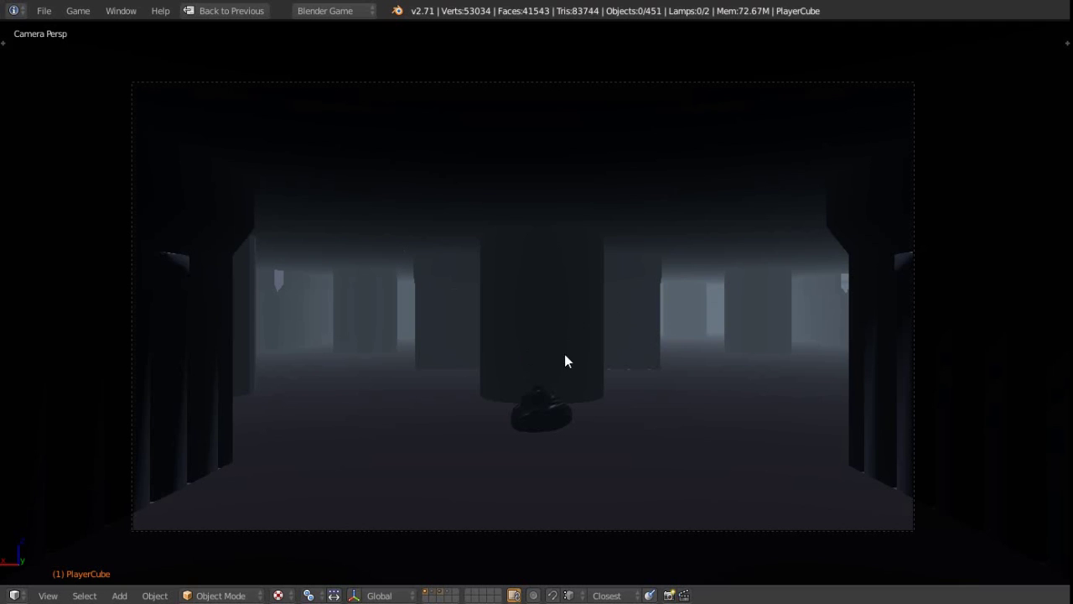
# Examine the whole map in wireframe from above, including the pillared hall, the curved bridge and the alleys
pyautogui.press('z')
pyautogui.moveTo(629, 352); pyautogui.dragTo(585, 361, button='middle')
pyautogui.scroll(-11, 583, 355)
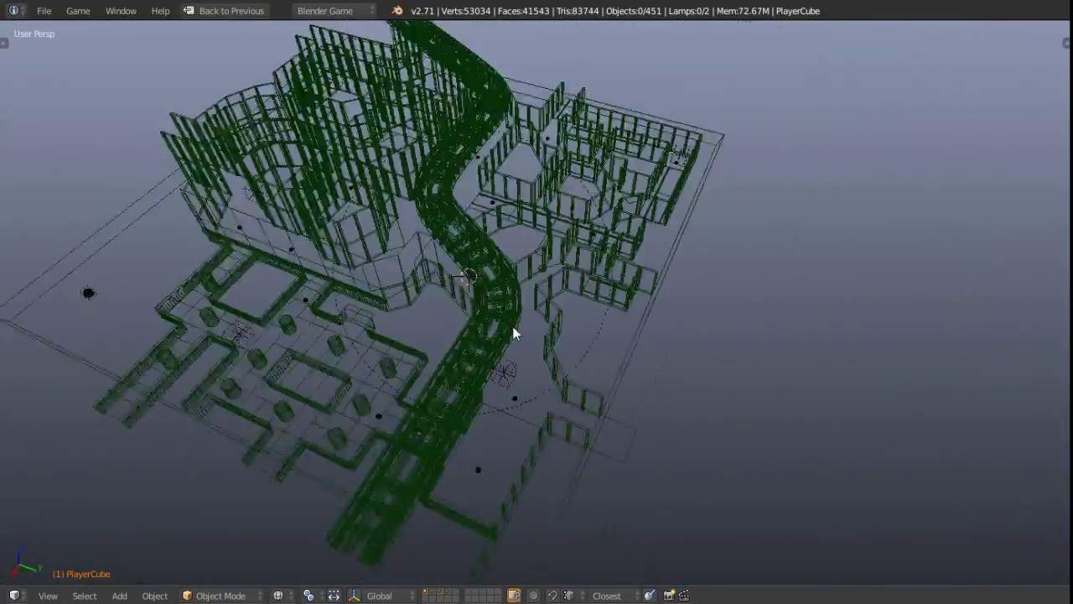
pyautogui.keyDown('shift'); pyautogui.moveTo(444, 319); pyautogui.dragTo(486, 358, button='middle'); pyautogui.keyUp('shift')
pyautogui.moveTo(567, 322); pyautogui.dragTo(469, 325, button='middle')
pyautogui.scroll(11, 598, 314)
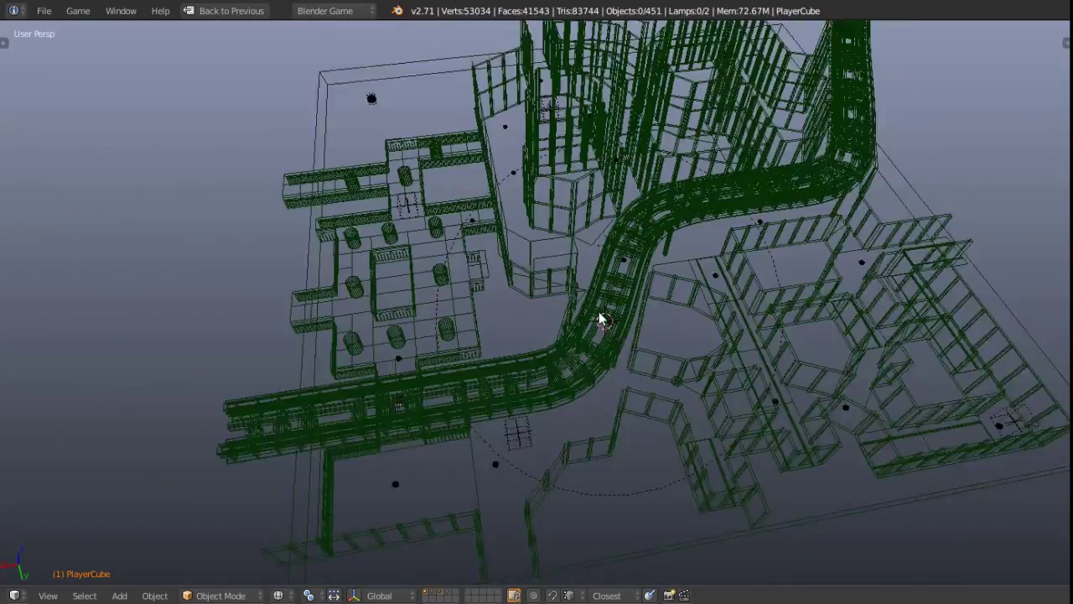
pyautogui.keyDown('shift'); pyautogui.moveTo(632, 356); pyautogui.dragTo(574, 415, button='middle'); pyautogui.keyUp('shift')
pyautogui.keyDown('shift'); pyautogui.moveTo(721, 314); pyautogui.dragTo(656, 350, button='middle'); pyautogui.keyUp('shift')
pyautogui.scroll(-6, 620, 310)
pyautogui.scroll(6, 383, 335)
# Select the enemy cube outside the map walls and show its logic bricks alongside the TIPS text
pyautogui.moveTo(383, 335); pyautogui.dragTo(637, 254, button='middle')
pyautogui.scroll(5, 637, 253)
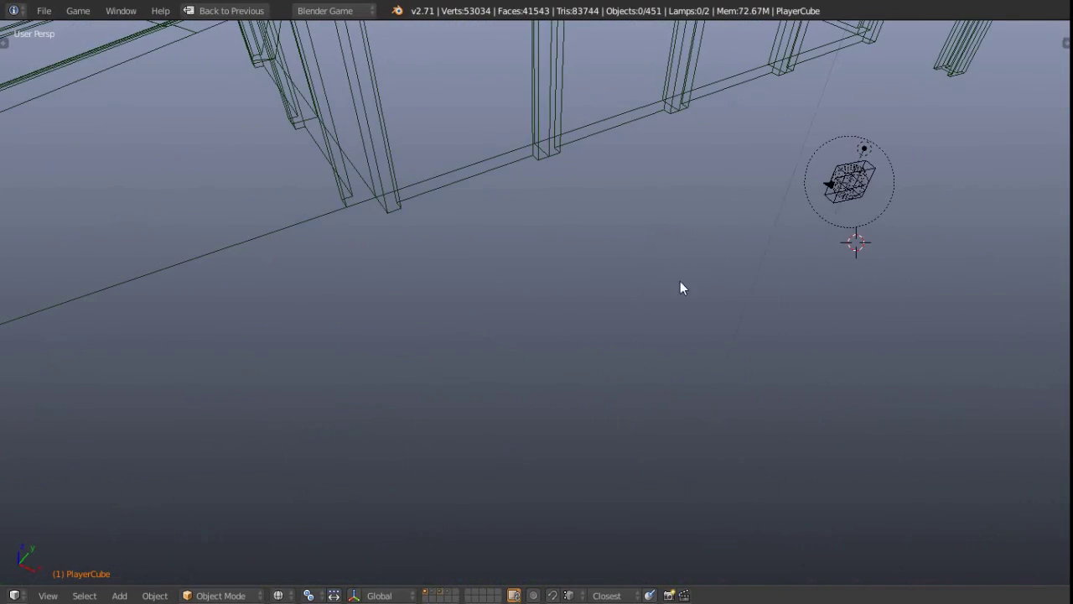
pyautogui.rightClick(863, 183)
pyautogui.hotkey('ctrl', 'Up')
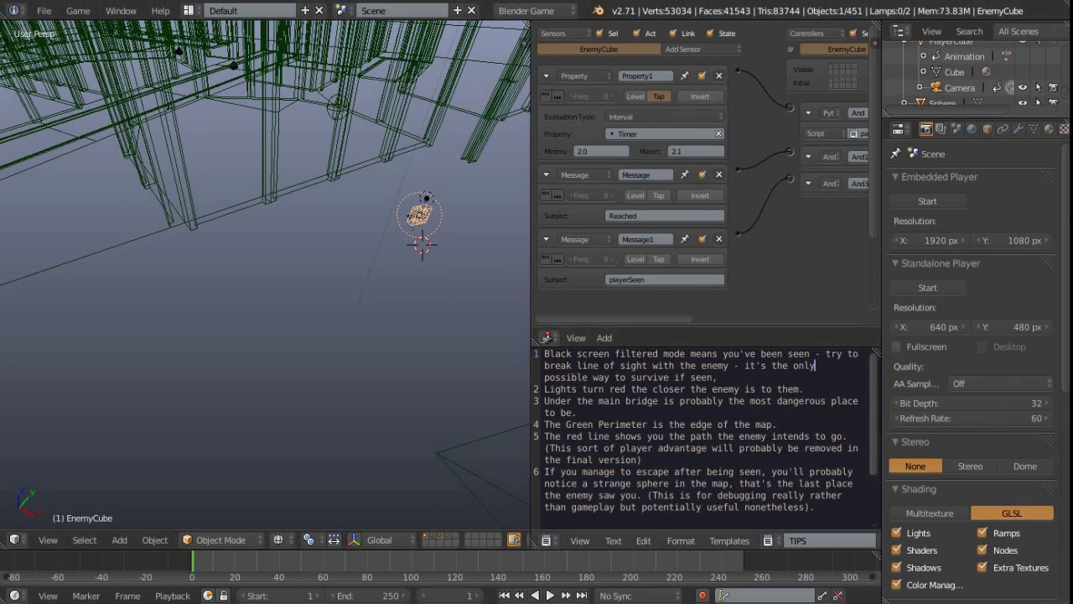
pyautogui.hotkey('ctrl', 'Up')
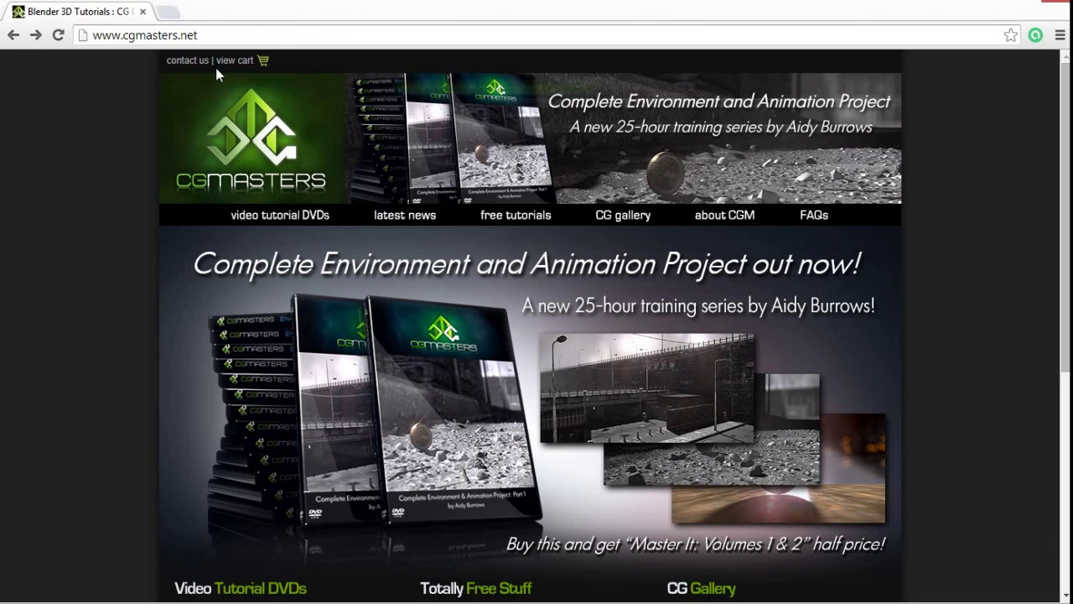
# Open the free tutorials on the CG Masters website in the browser and look through the first page of the list
pyautogui.click(518, 220)
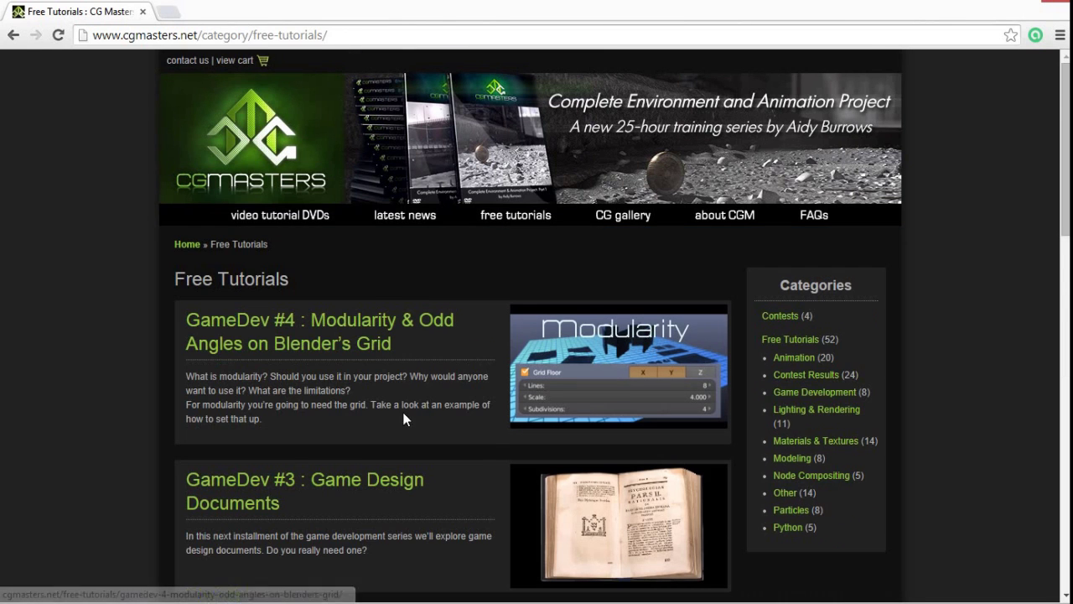
pyautogui.scroll(-5, 395, 412)
pyautogui.scroll(-10, 394, 405)
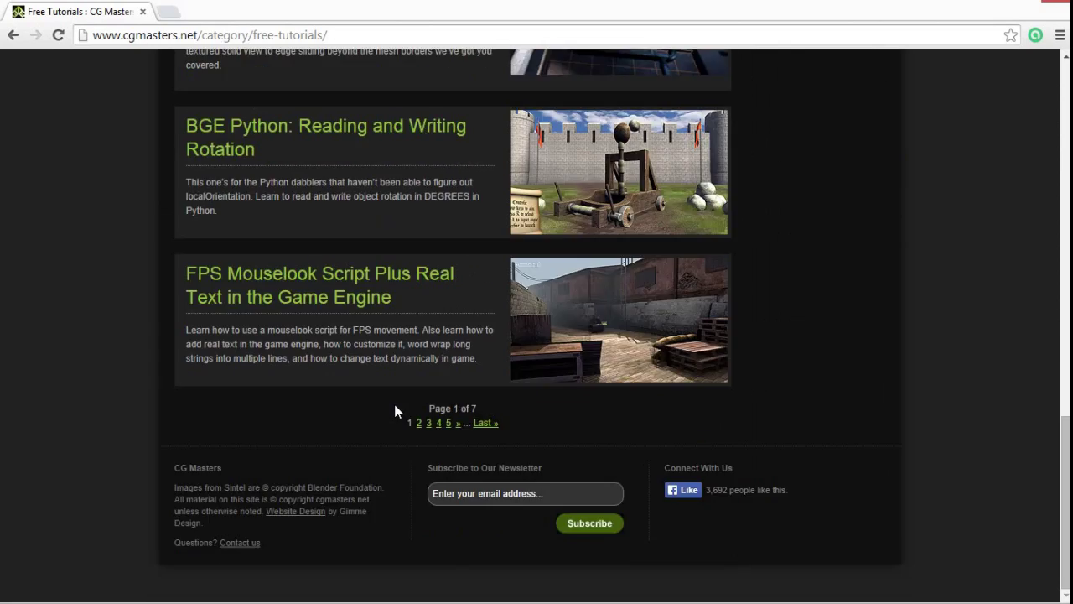
# Open the "FPS Mouselook Script Plus Real Text in the Game Engine" tutorial and read through it
pyautogui.click(287, 290)
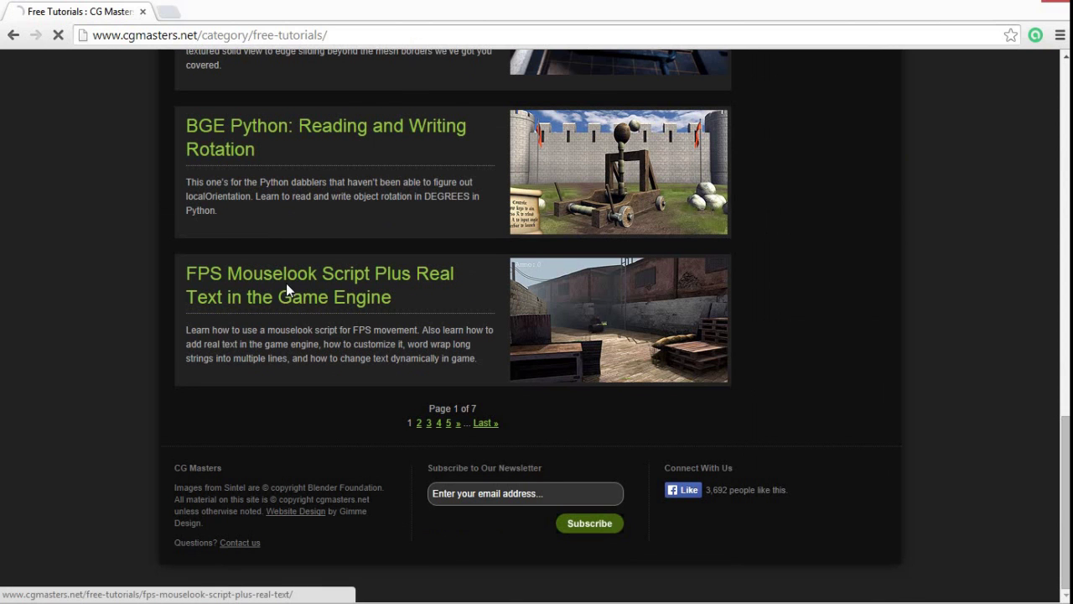
pyautogui.scroll(-15, 427, 308)
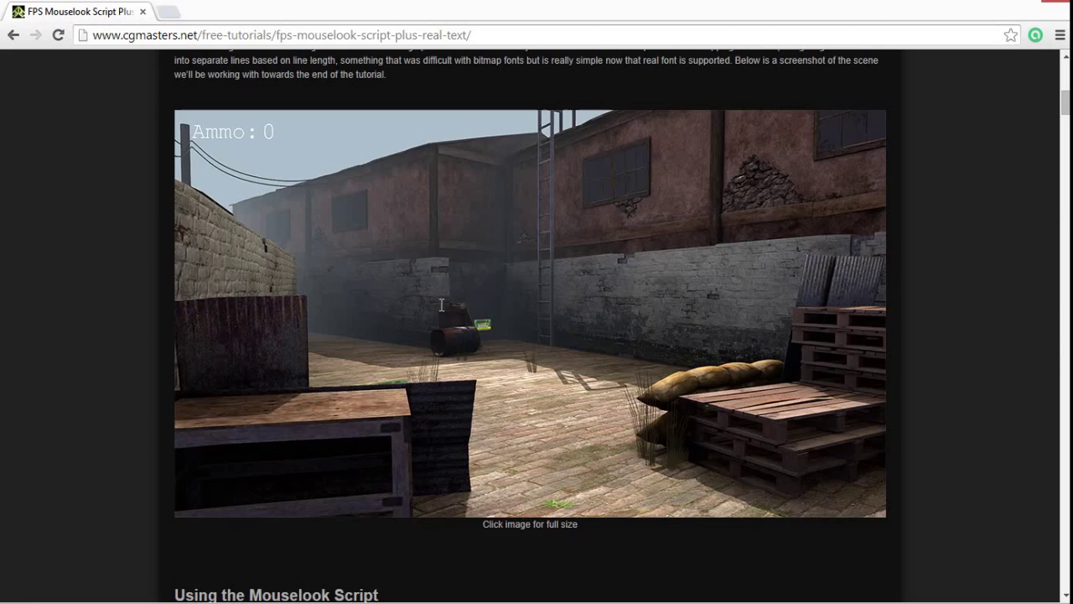
pyautogui.scroll(-20, 440, 311)
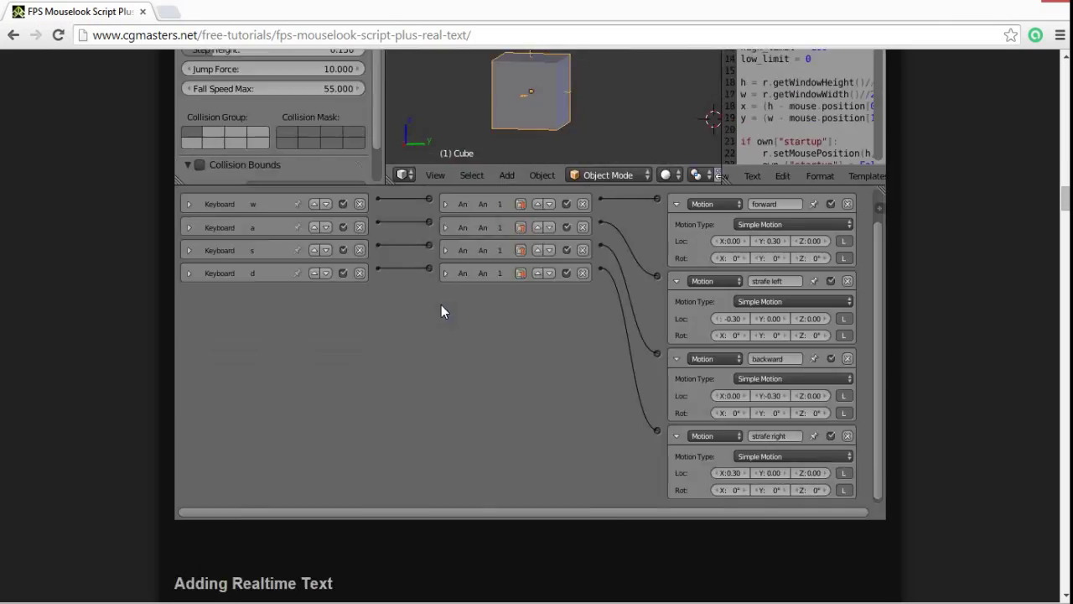
pyautogui.scroll(-20, 445, 305)
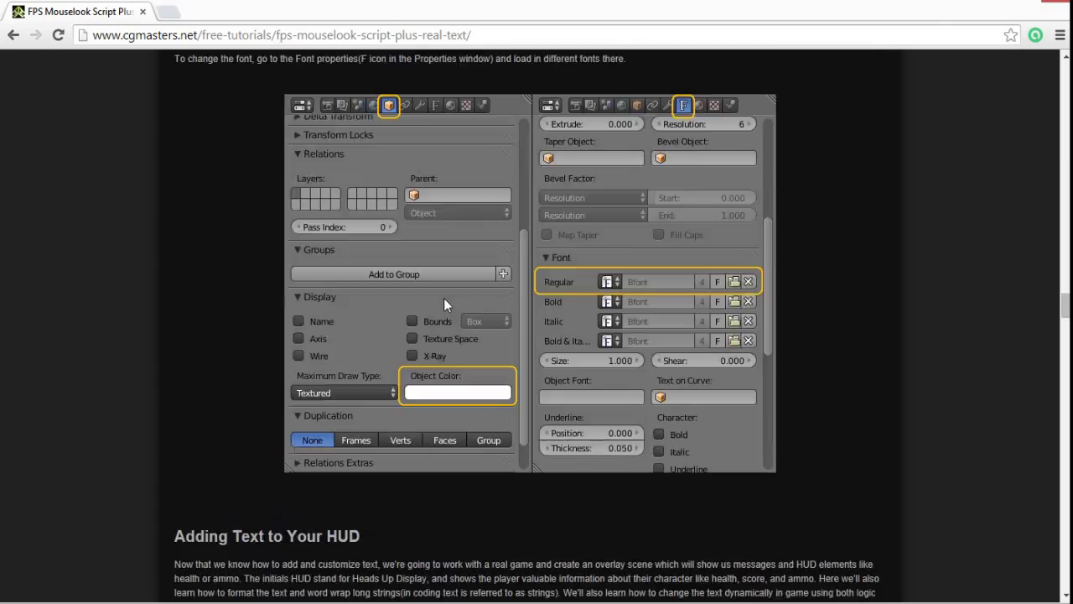
pyautogui.scroll(-15, 445, 305)
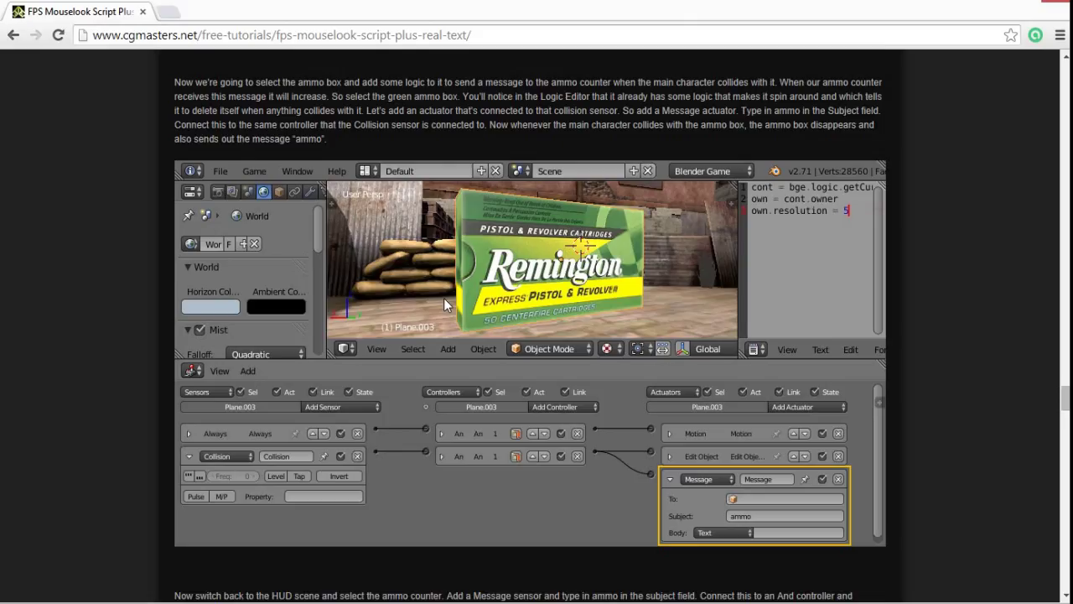
pyautogui.scroll(-20, 445, 300)
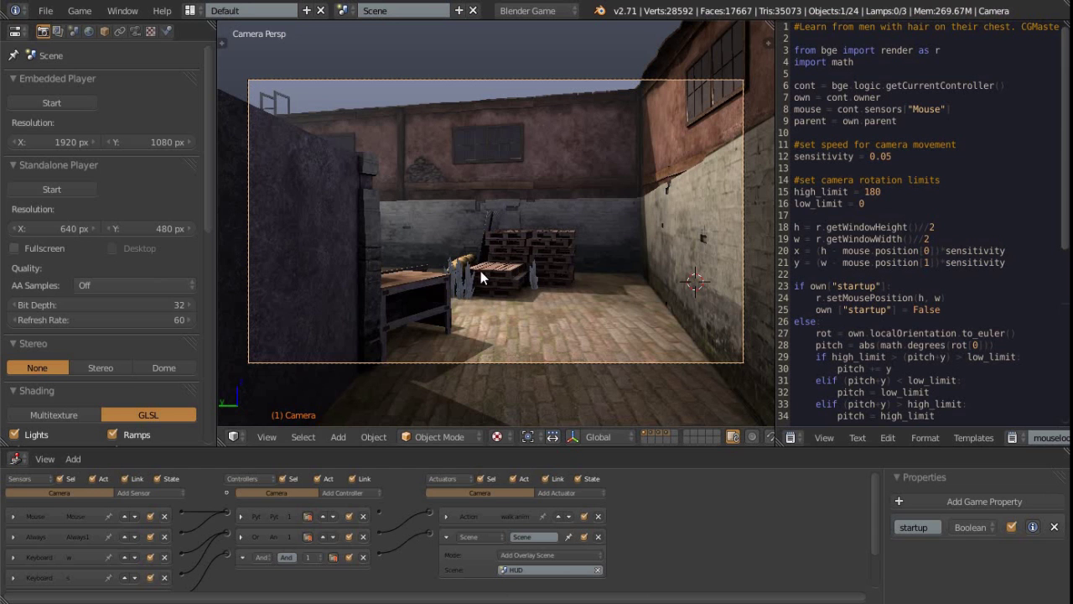
# Switch to the courtyard scene in Blender, maximize its camera view, start the game and walk out past the dark wall and brick wall
pyautogui.hotkey('ctrl', 'Up')
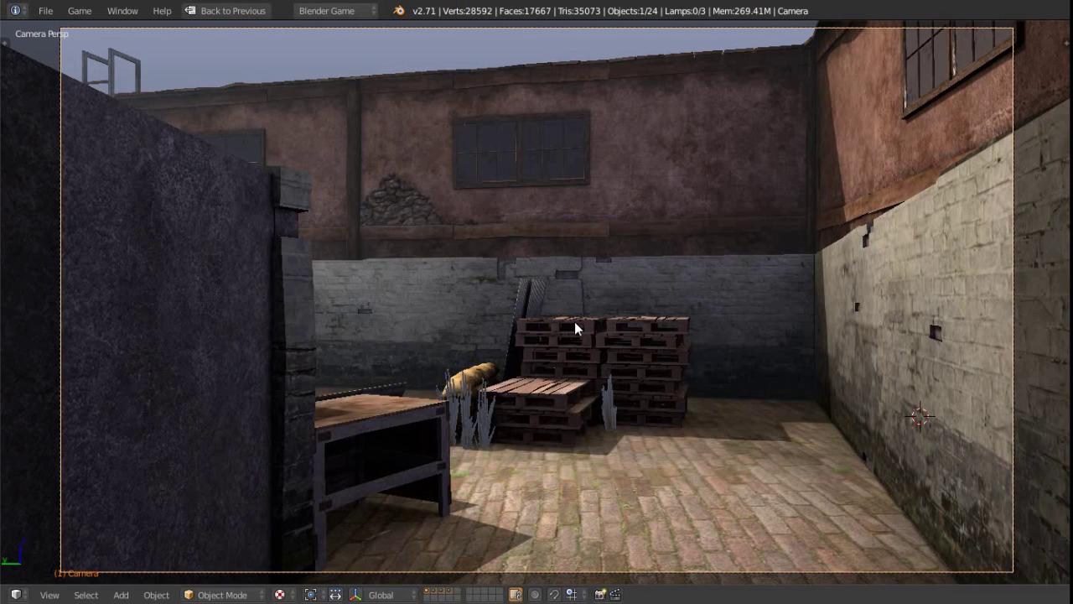
pyautogui.press('p')
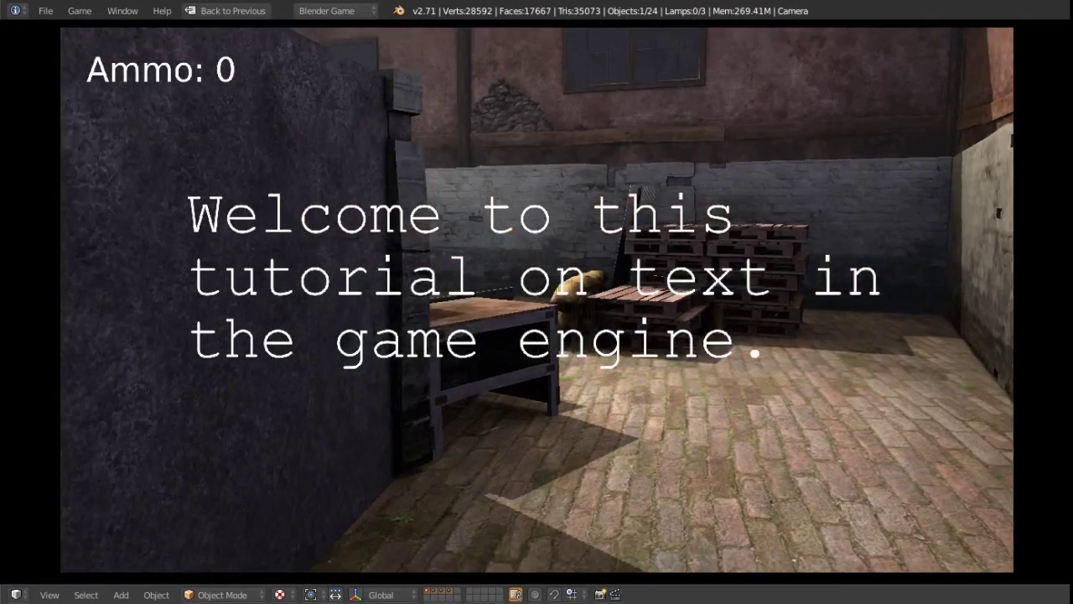
pyautogui.press('s')
pyautogui.press('s')
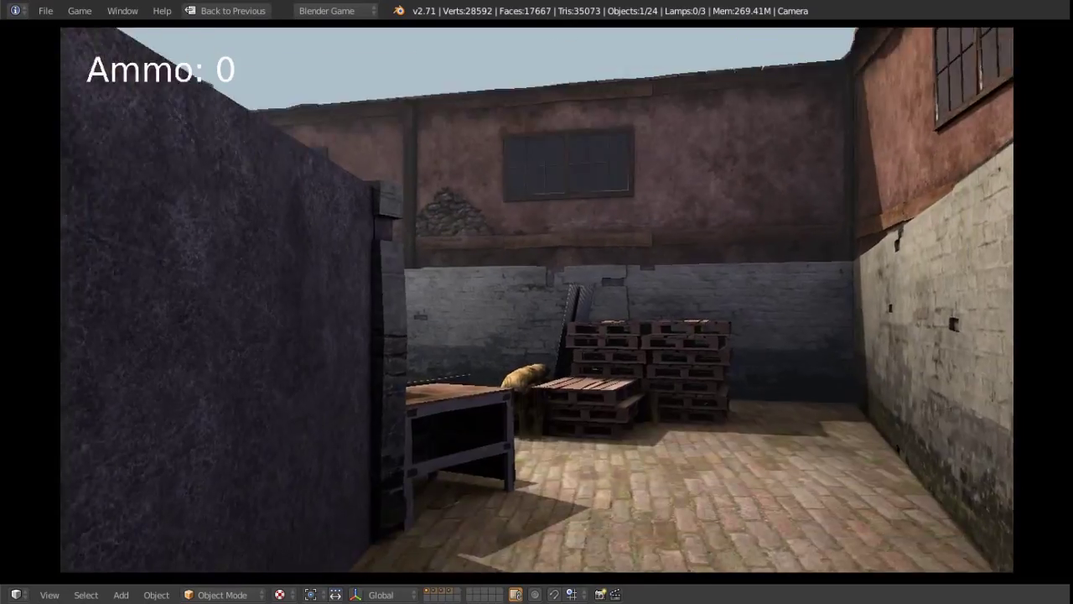
pyautogui.press('w')
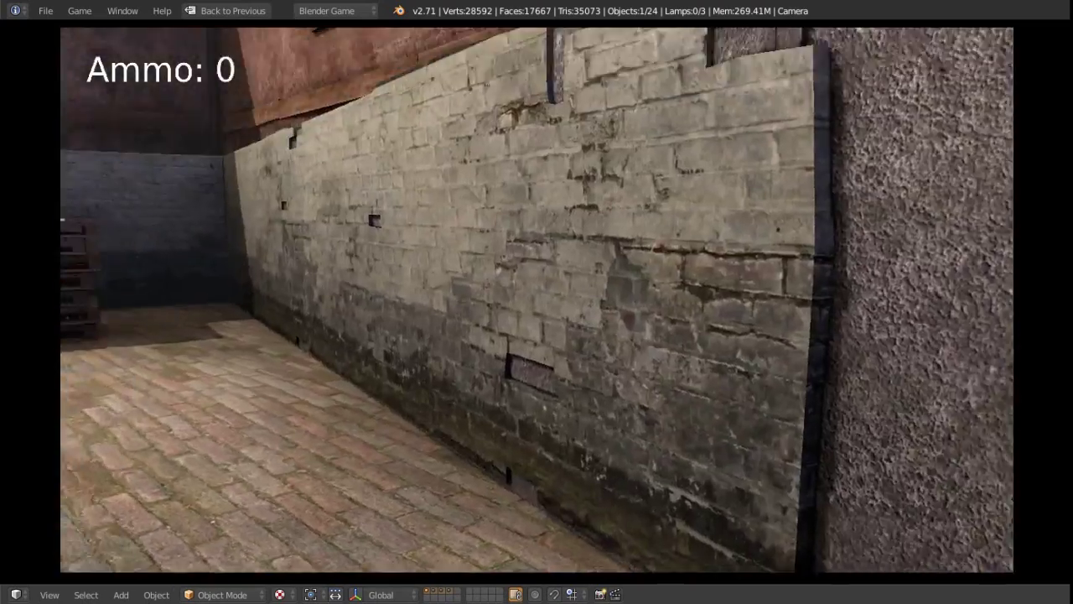
pyautogui.press('a')
pyautogui.press('w')
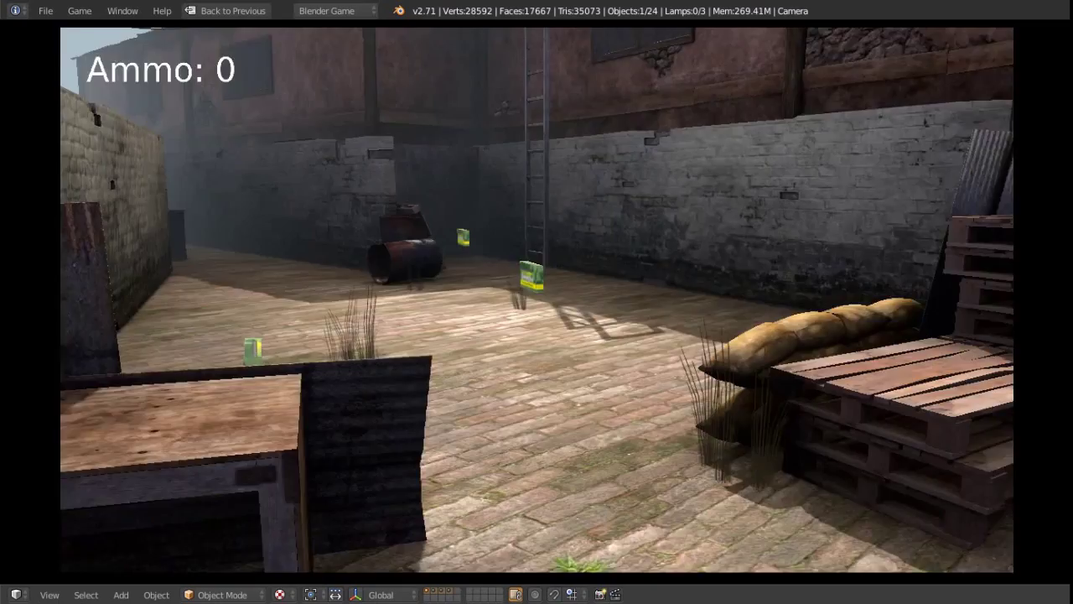
# Walk through the brick courtyard past the barrel and ladder, collecting five ammo boxes on the way
pyautogui.press('d')
pyautogui.press('w')
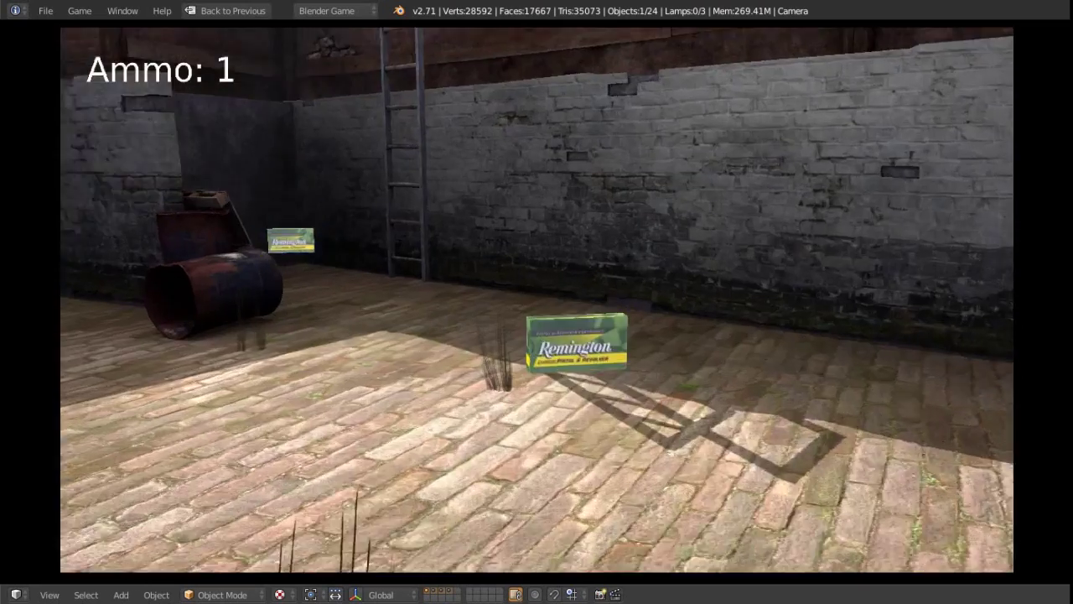
pyautogui.press('w')
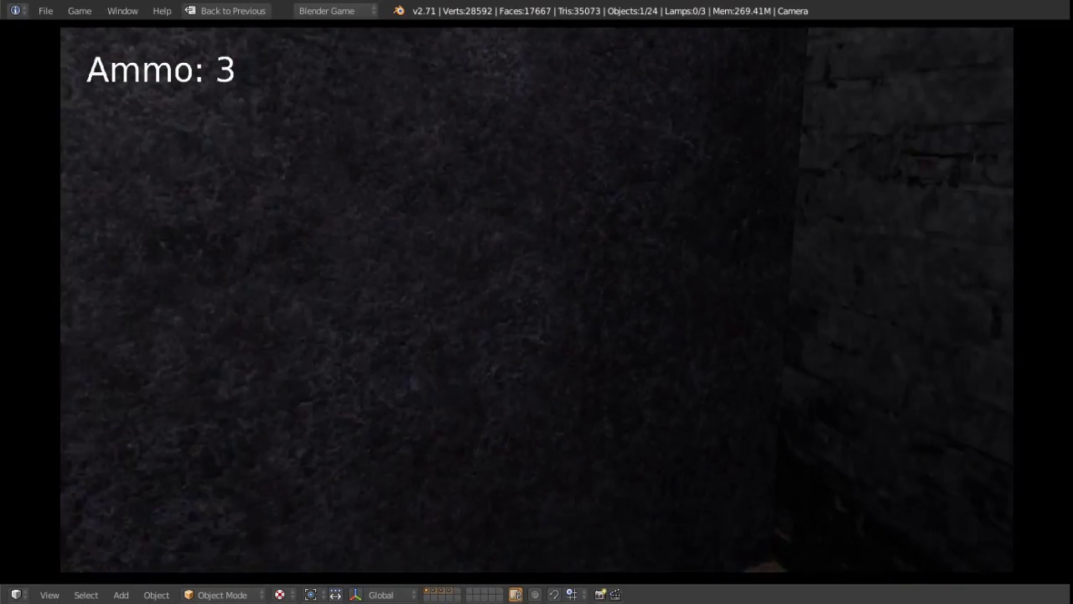
pyautogui.press('d')
pyautogui.press('w')
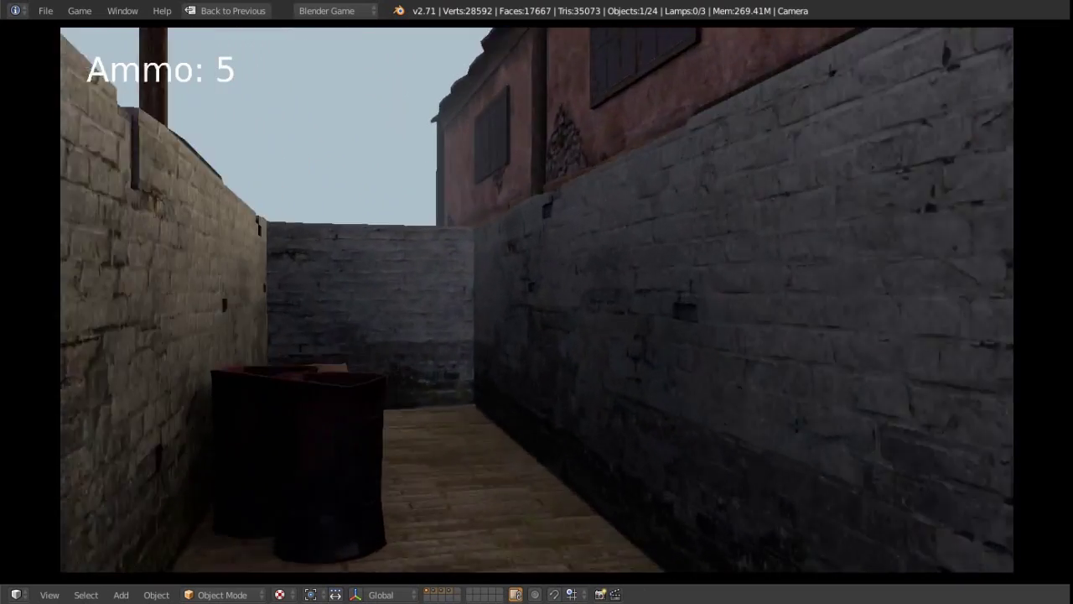
pyautogui.press('w')
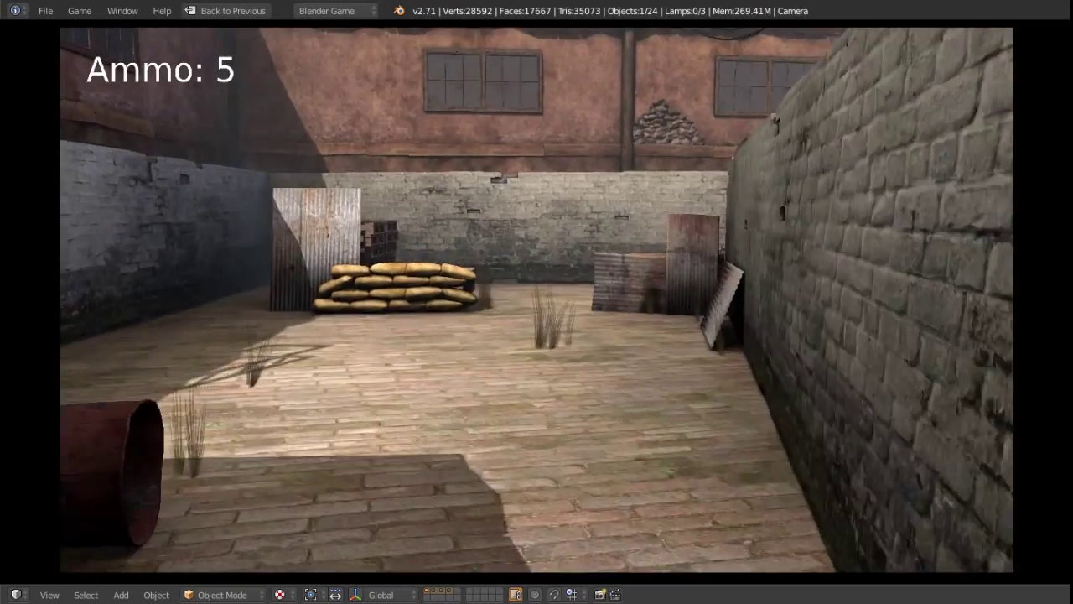
# Walk around the courtyard past the sandbags, pallets, crate and corrugated sheets, look back over it, and end the game
pyautogui.press('w')
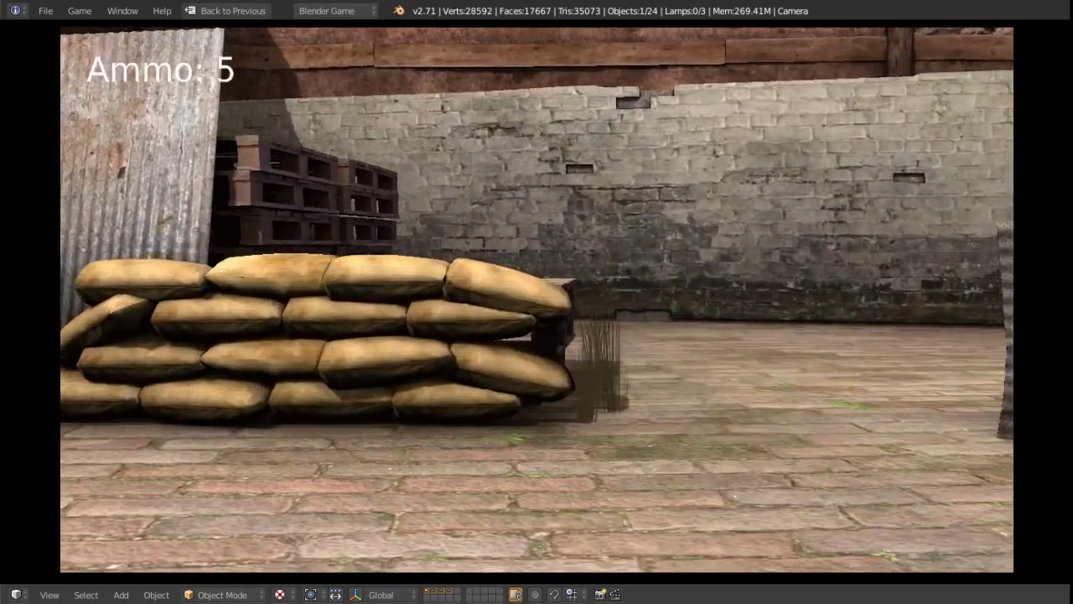
pyautogui.press('s')
pyautogui.press('w')
pyautogui.press('w')
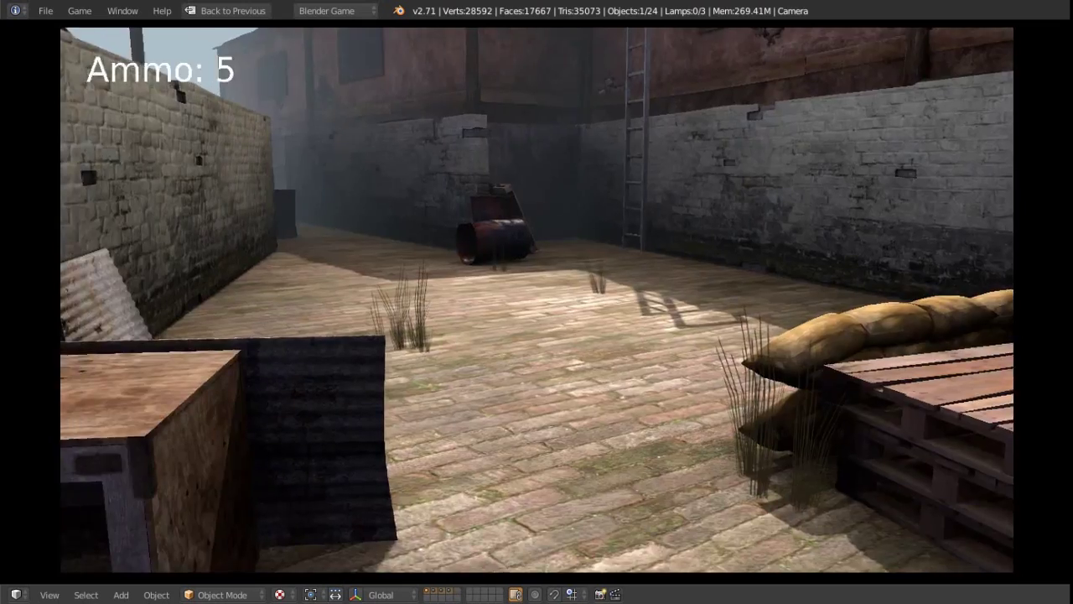
pyautogui.press('w')
pyautogui.press('s')
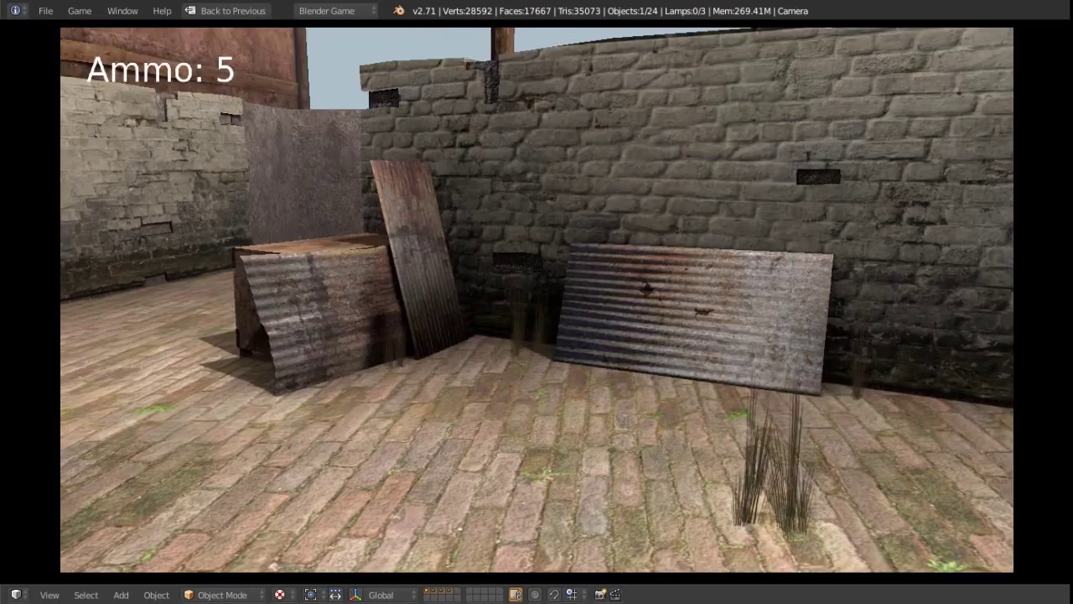
pyautogui.press('w')
pyautogui.press('d')
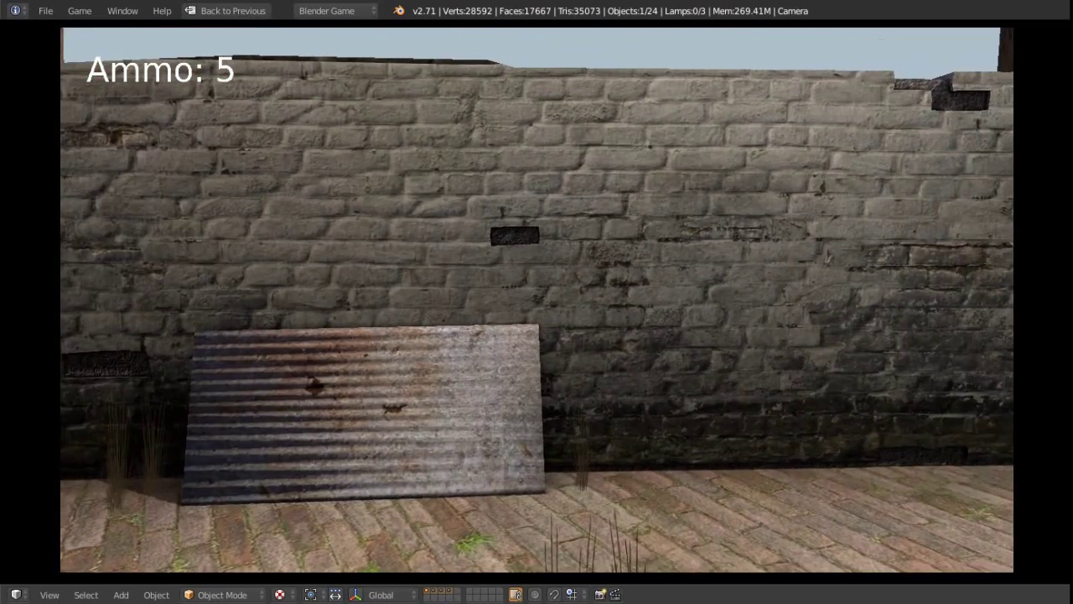
pyautogui.press('Escape')
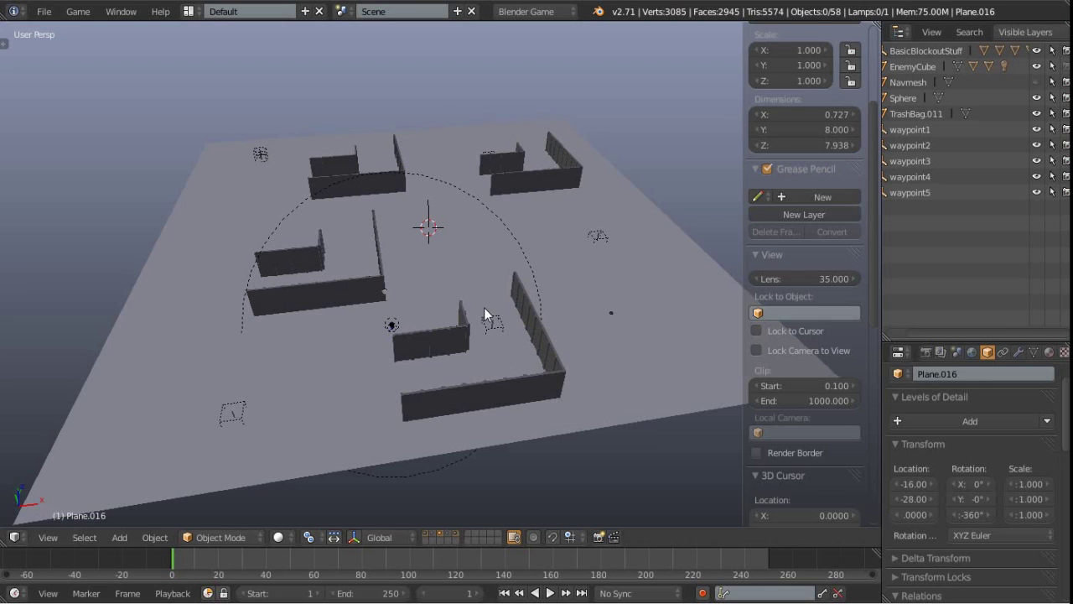
# Append the Camera and Cube objects from demo_level_final.blend into the blockout level scene
pyautogui.moveTo(484, 307); pyautogui.dragTo(449, 262, button='middle')
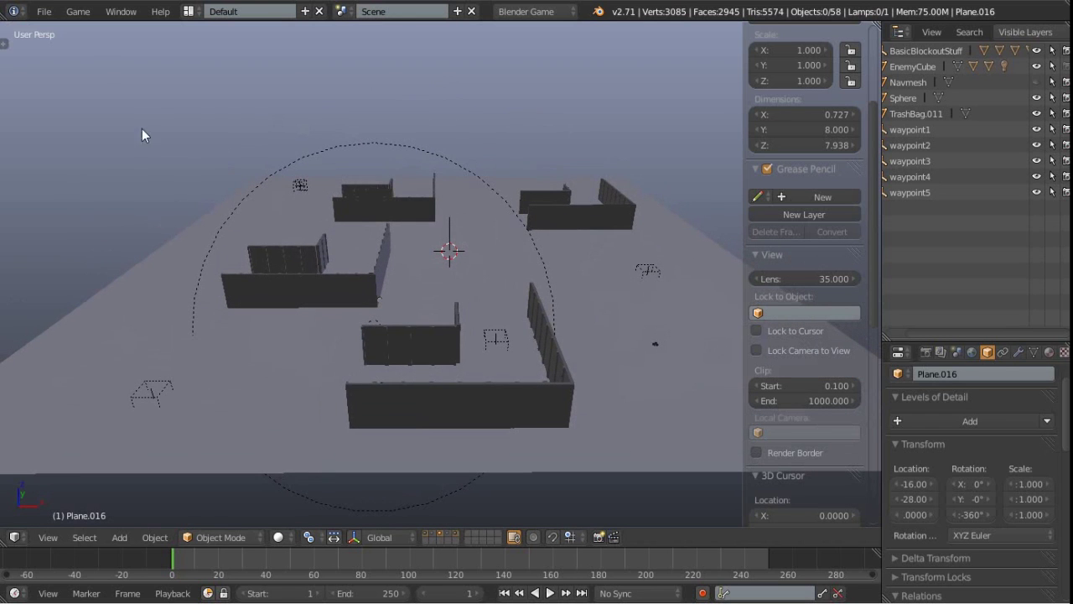
pyautogui.click(43, 11)
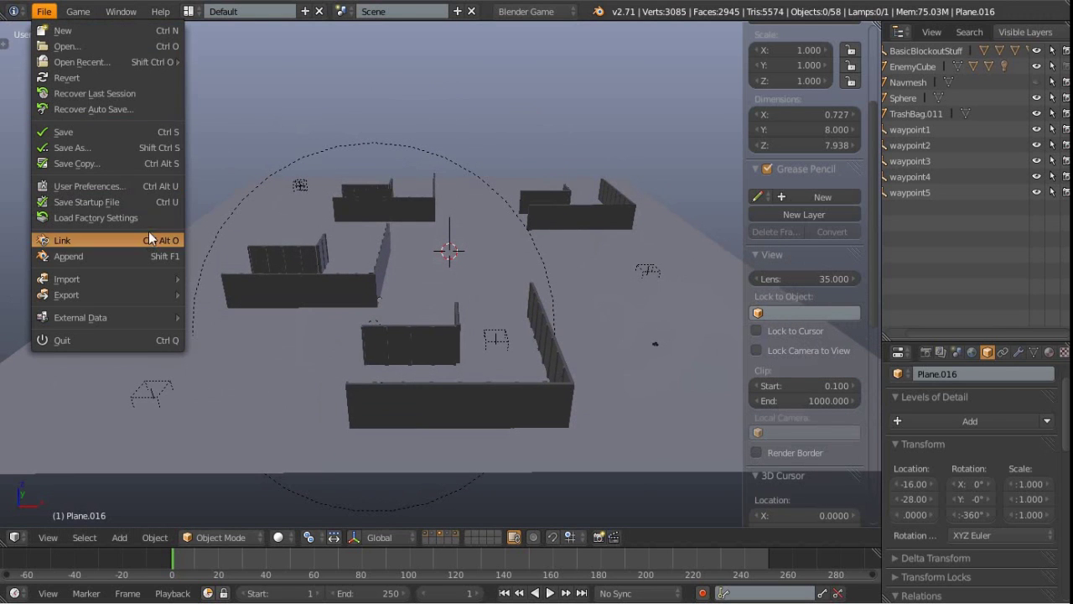
pyautogui.click(105, 258)
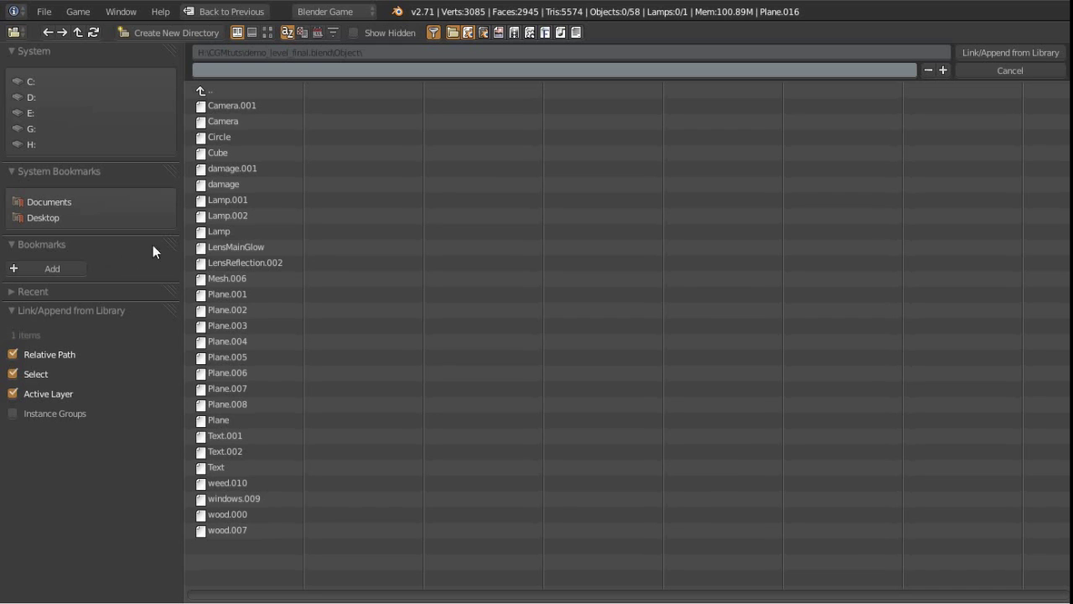
pyautogui.click(221, 89)
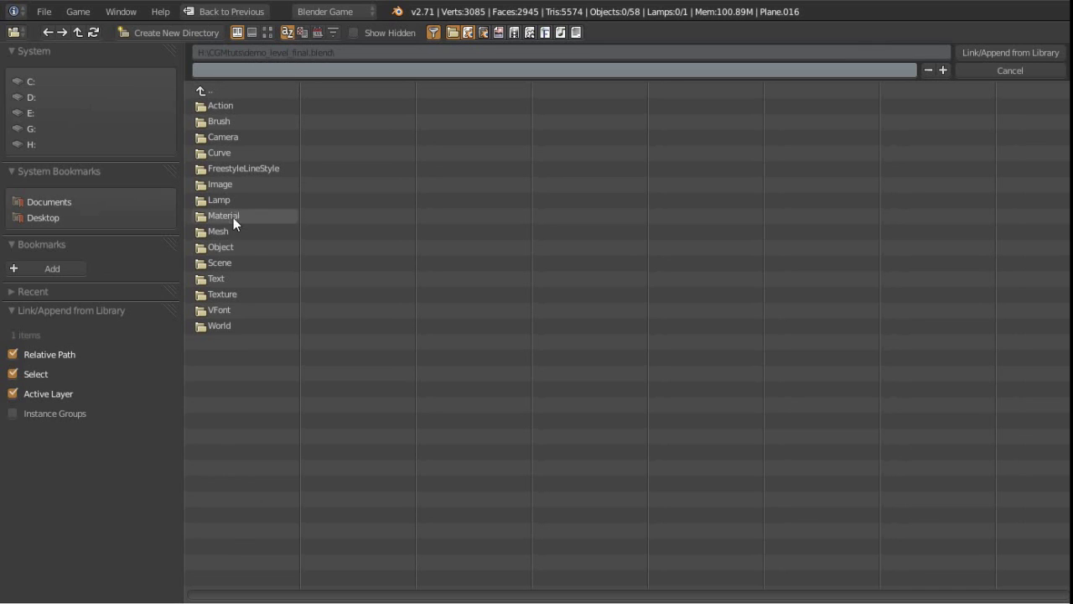
pyautogui.click(223, 245)
pyautogui.click(228, 123)
pyautogui.keyDown('shift'); pyautogui.click(222, 149); pyautogui.keyUp('shift')
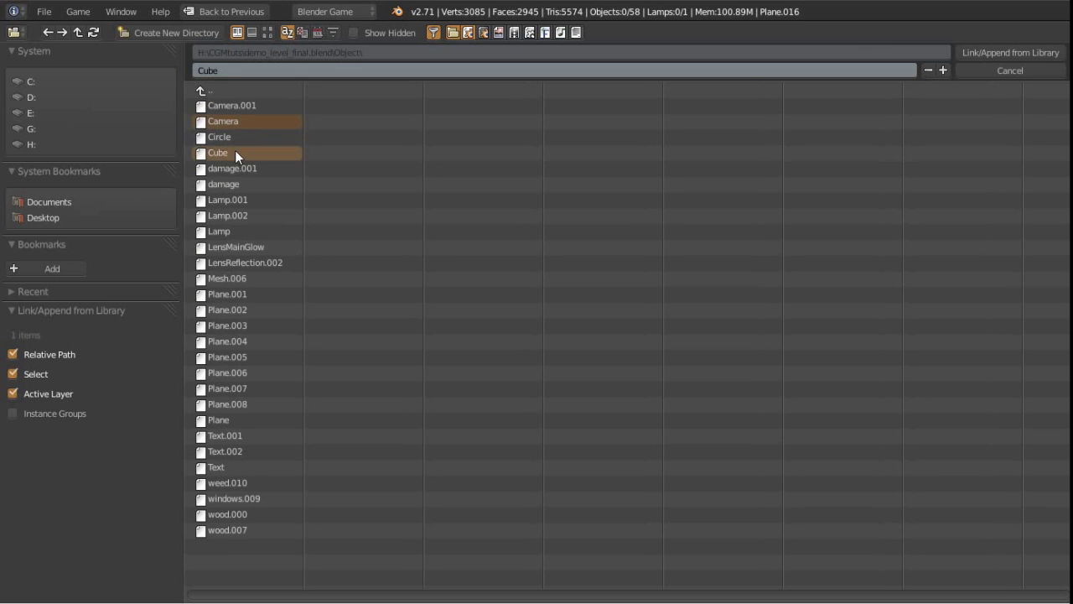
pyautogui.click(992, 52)
# Move the appended cube and camera about 35 units along the ground plane onto the open floor outside the walls
pyautogui.moveTo(350, 260); pyautogui.dragTo(420, 221, button='middle')
pyautogui.scroll(5, 320, 303)
pyautogui.scroll(4, 419, 220)
pyautogui.keyDown('shift'); pyautogui.moveTo(291, 256); pyautogui.dragTo(560, 279, button='middle'); pyautogui.keyUp('shift')
pyautogui.scroll(-8, 427, 270)
pyautogui.scroll(-4, 561, 285)
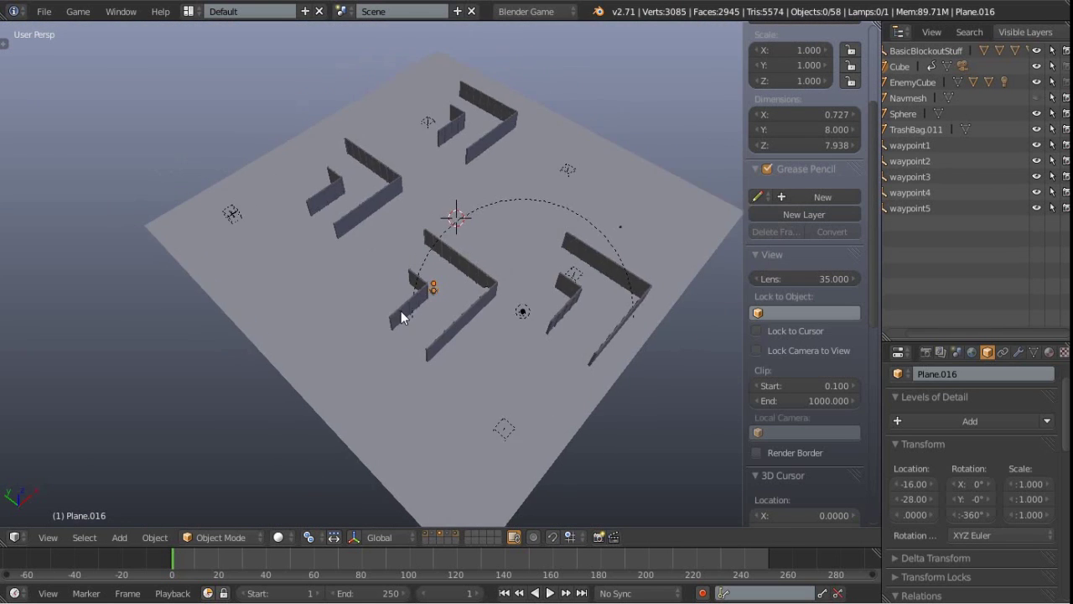
pyautogui.moveTo(433, 287); pyautogui.dragTo(453, 341, button='middle')
pyautogui.hotkey('shift', 'd')
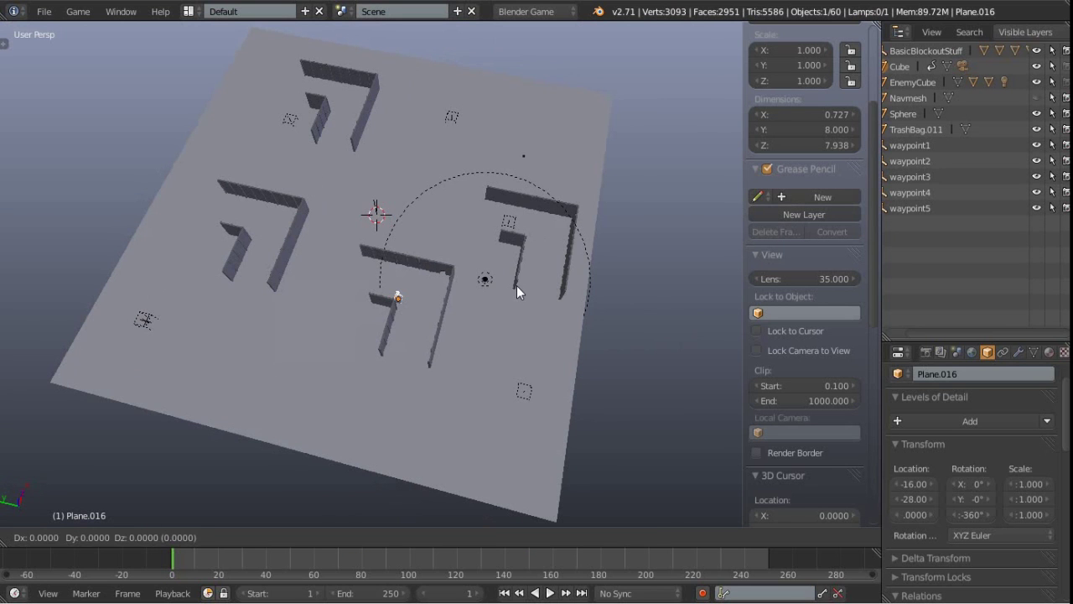
pyautogui.hotkey('shift', 'z')
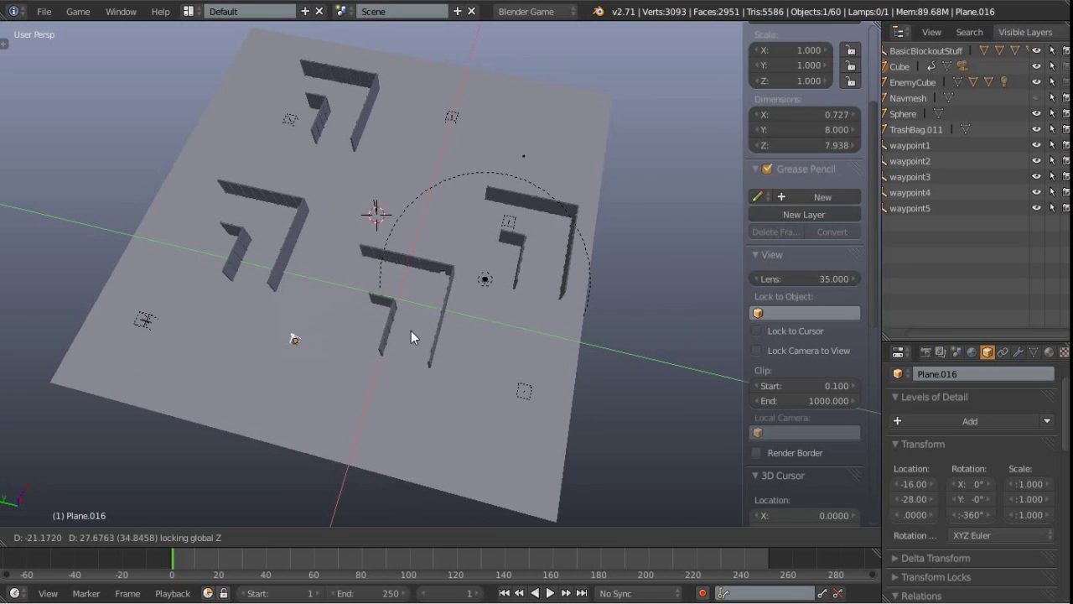
pyautogui.click(407, 333)
# Find the moved cube and camera on the floor and look through the appended camera at the blockout walls
pyautogui.moveTo(406, 332); pyautogui.dragTo(465, 312, button='middle')
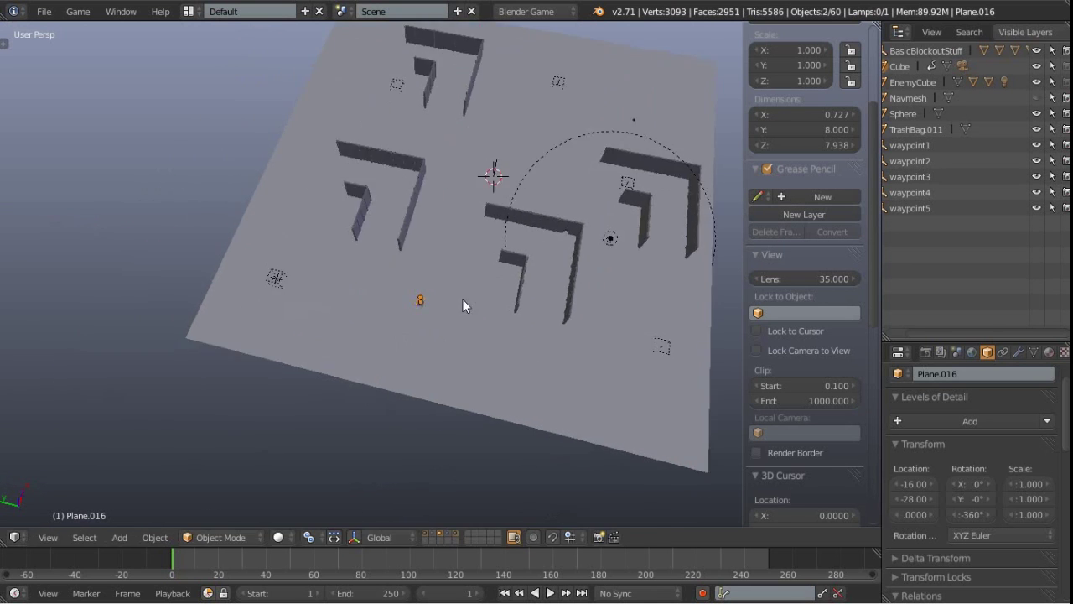
pyautogui.scroll(5, 457, 311)
pyautogui.keyDown('shift'); pyautogui.moveTo(379, 329); pyautogui.dragTo(416, 274, button='middle'); pyautogui.keyUp('shift')
pyautogui.press('KP_0')
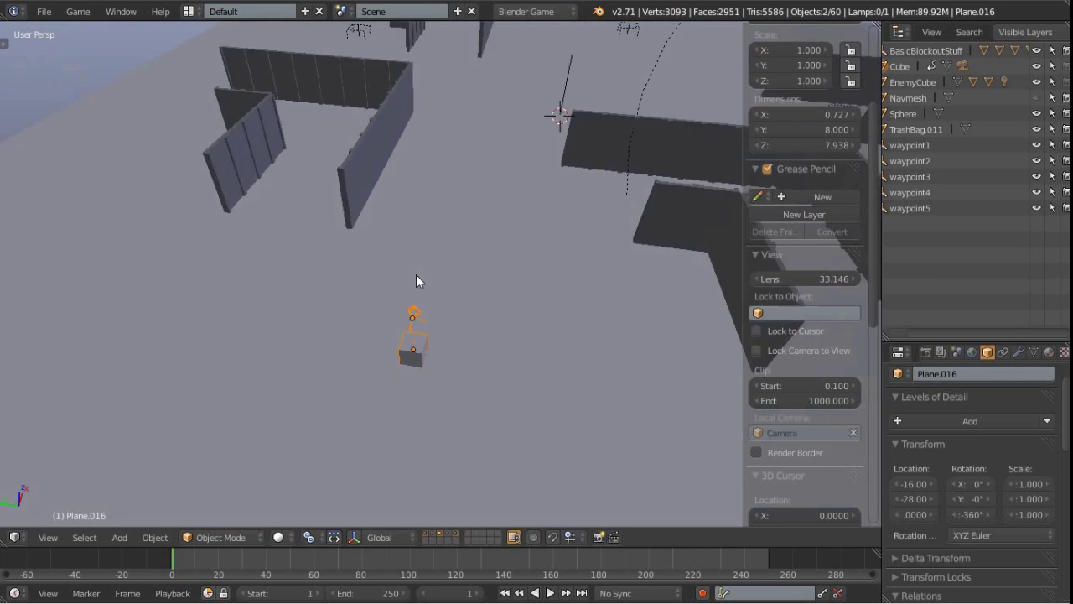
pyautogui.press('KP_0')
pyautogui.scroll(-3, 457, 274)
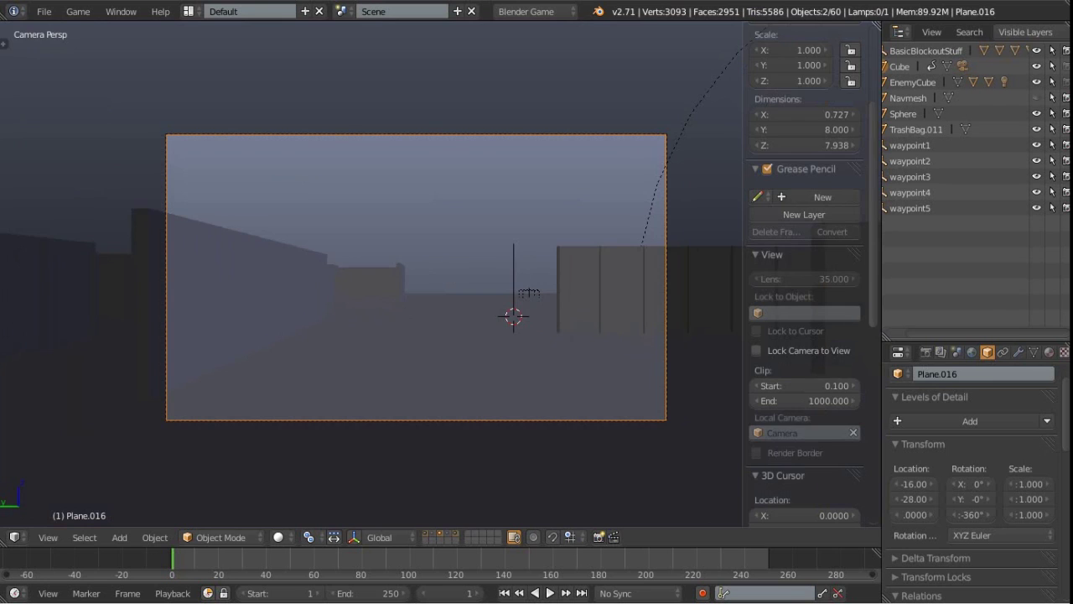
# Playtest the blockout level from the appended camera, walking around and between the wall sections, and end the game
pyautogui.press('p')
pyautogui.press('w')
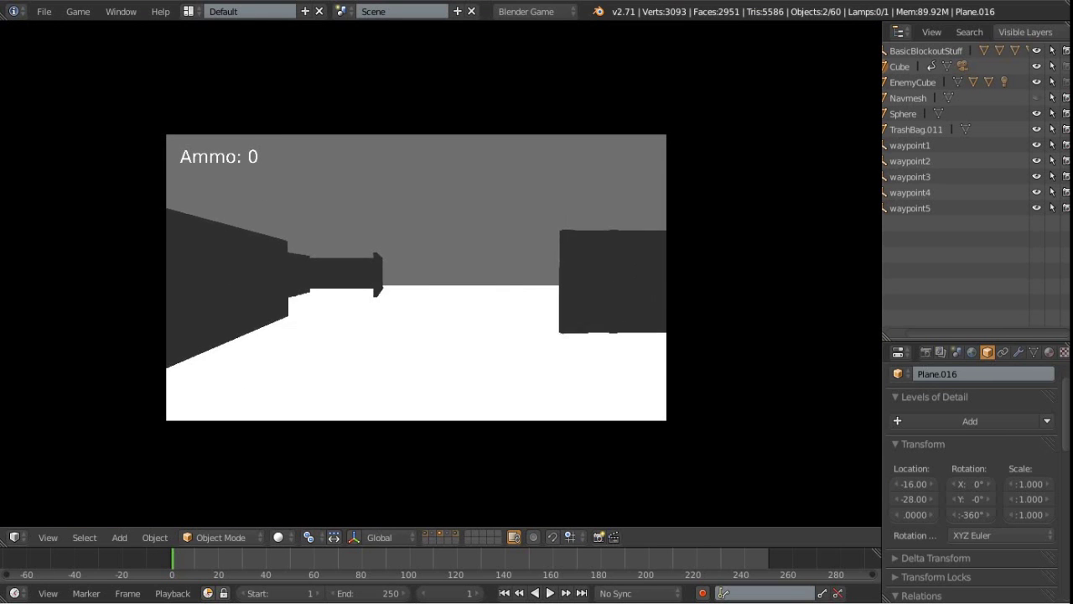
pyautogui.press('w')
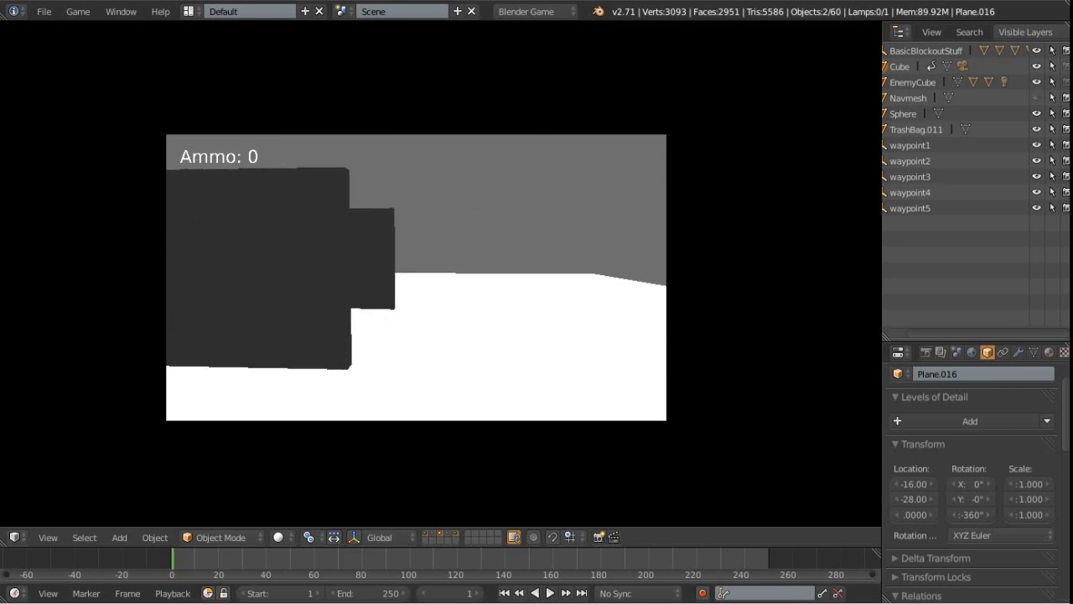
pyautogui.press('w')
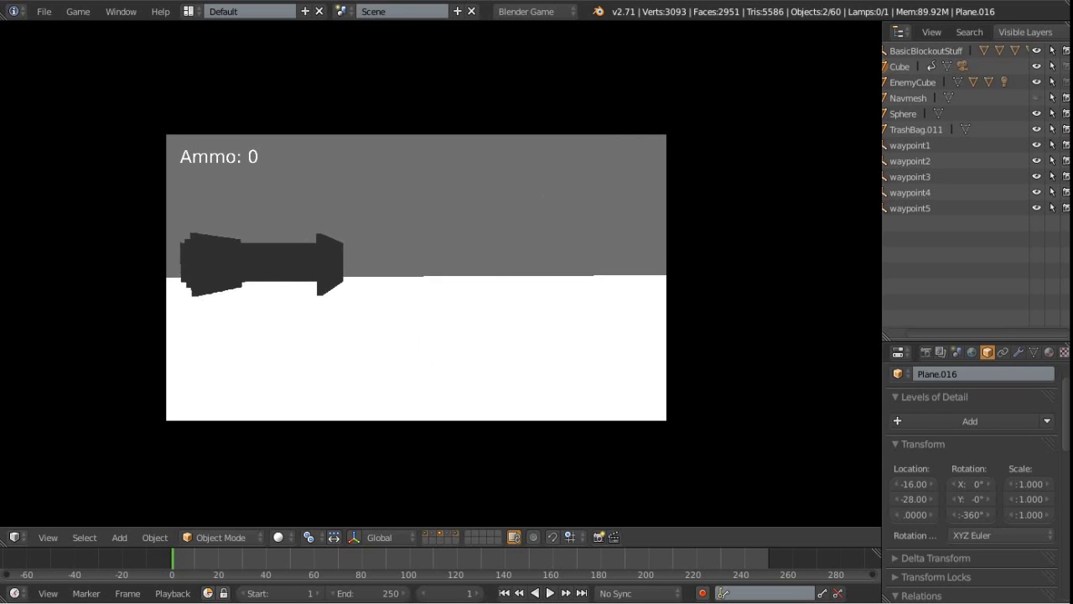
pyautogui.press('d')
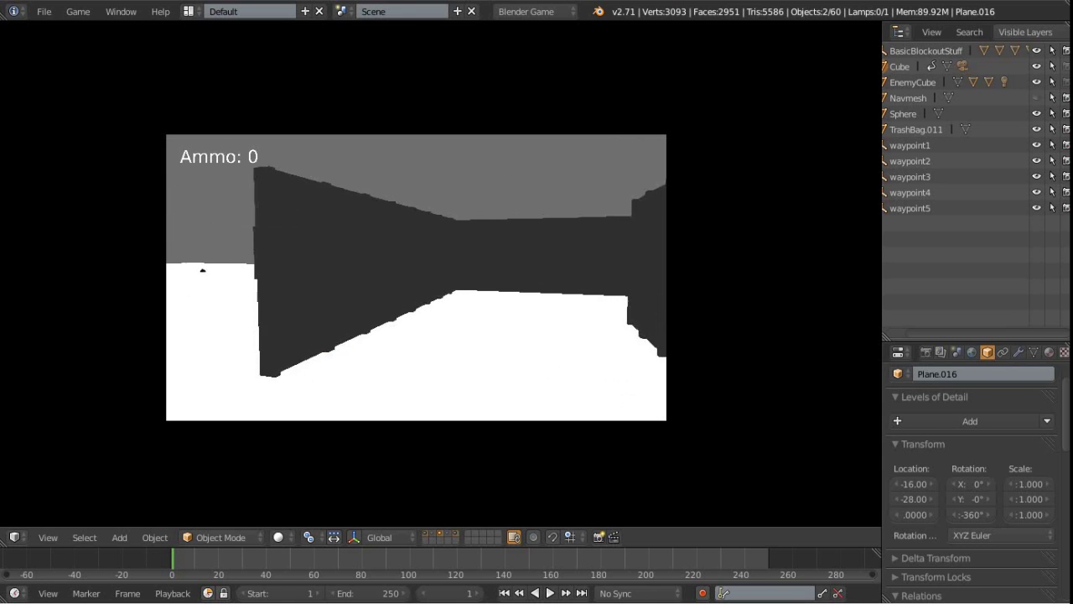
pyautogui.press('w')
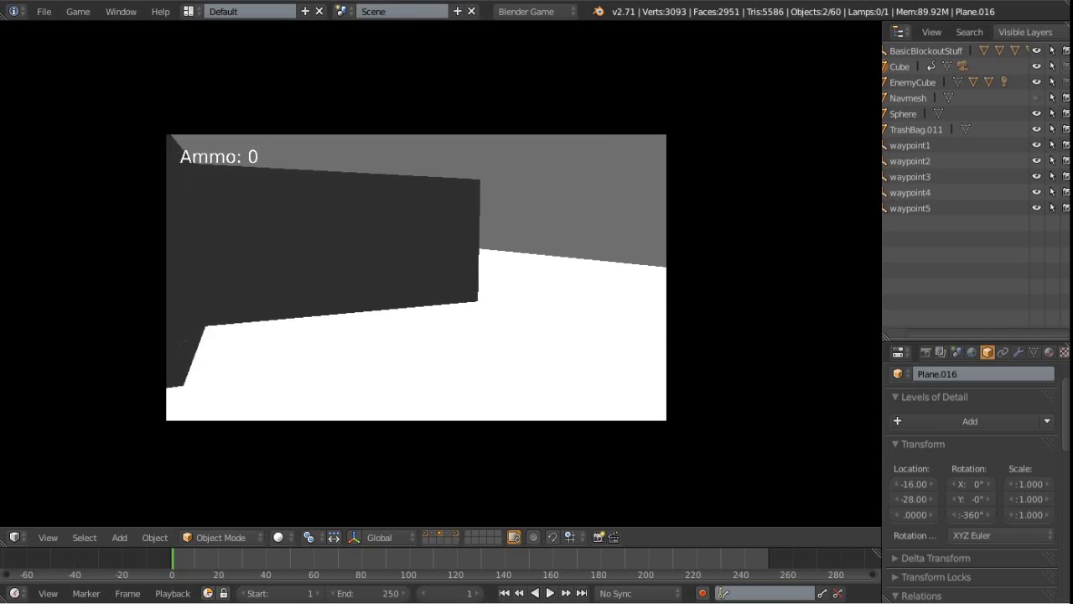
pyautogui.press('w')
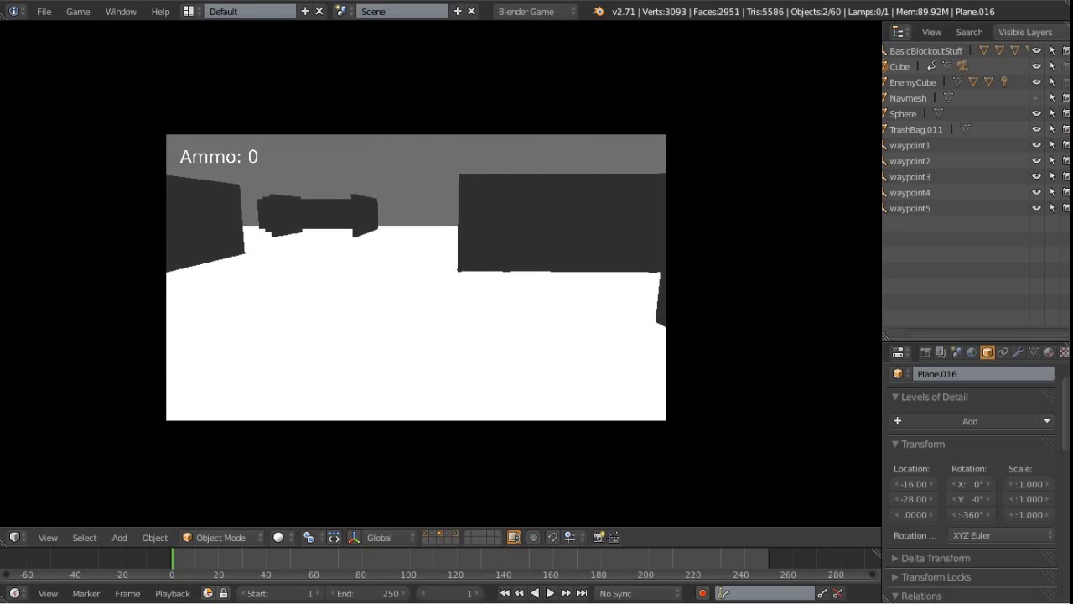
pyautogui.press('w')
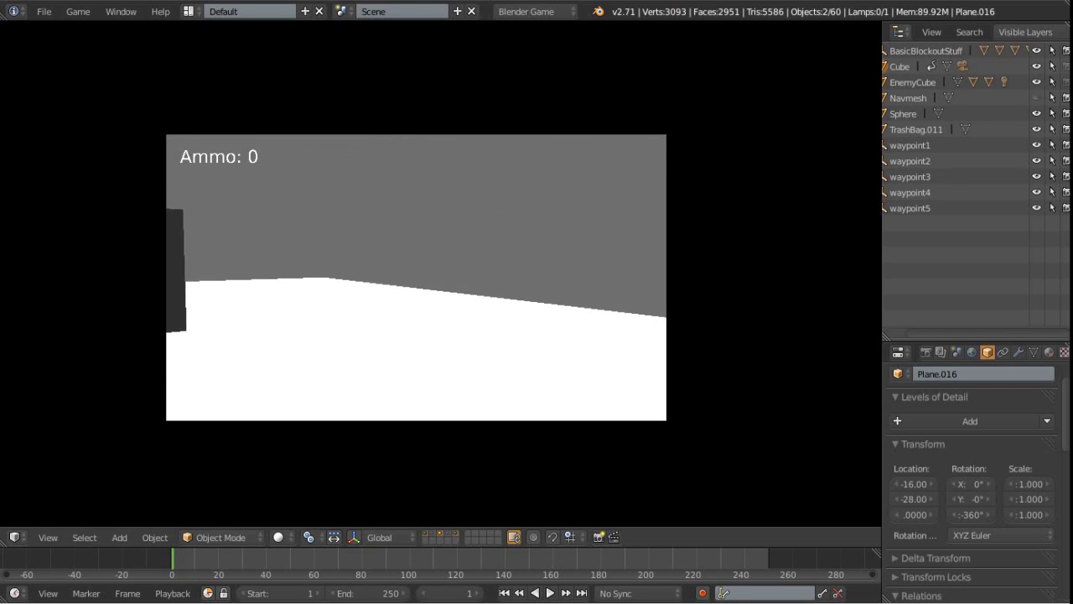
pyautogui.press('w')
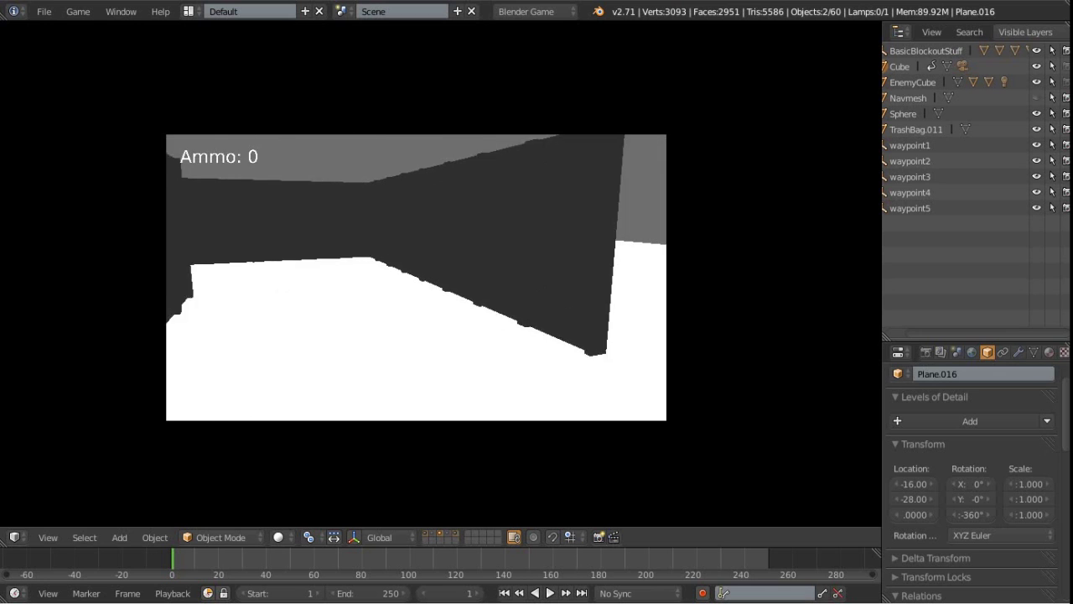
pyautogui.press('w')
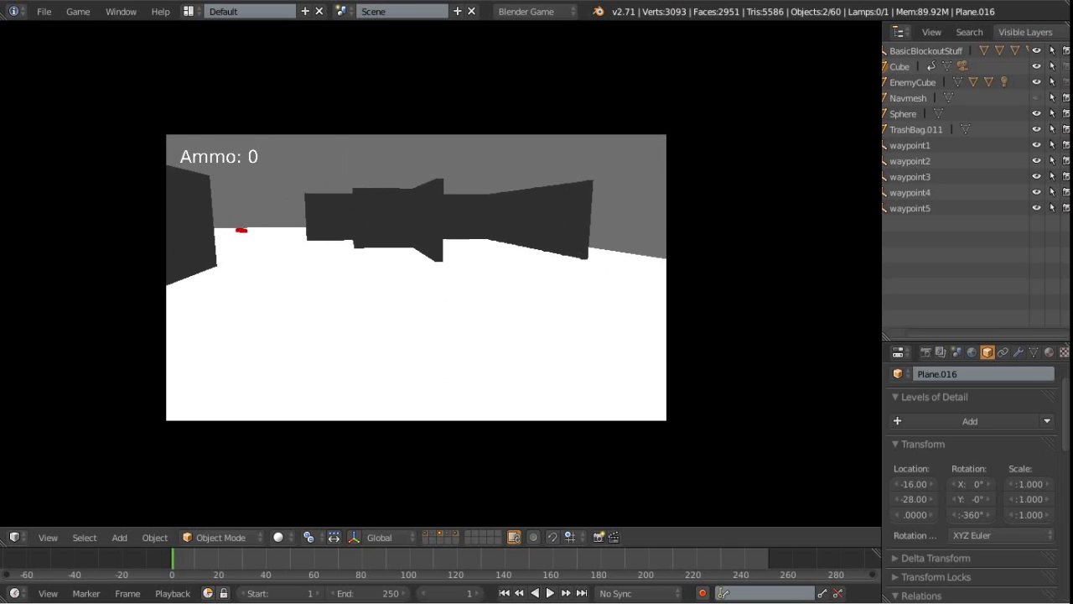
pyautogui.press('Escape')
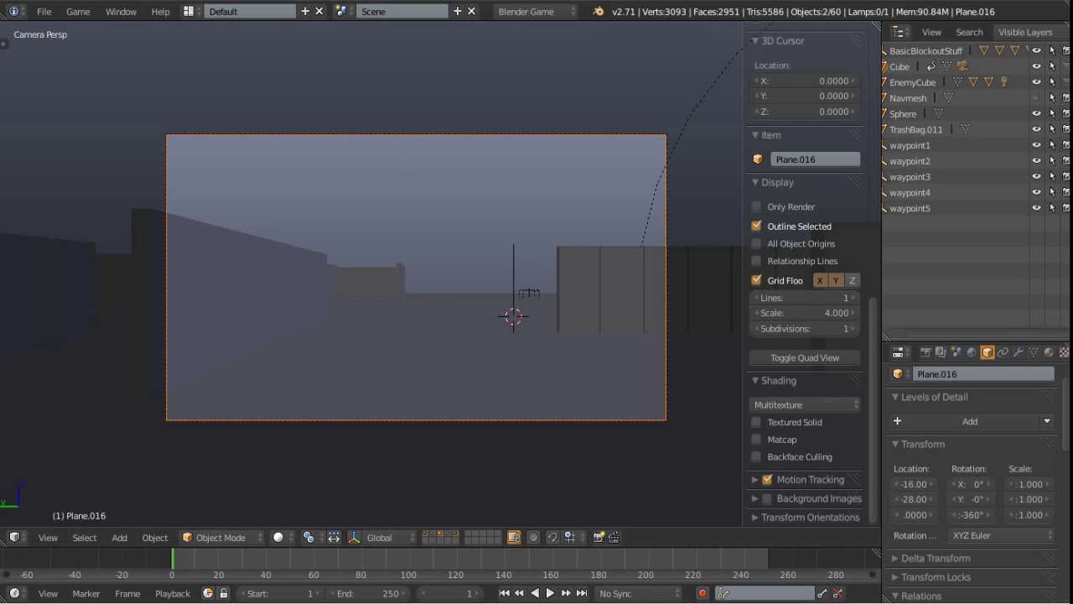
# Display the camera view in textured mode and set the material mode to GLSL
pyautogui.hotkey('alt', 'z')
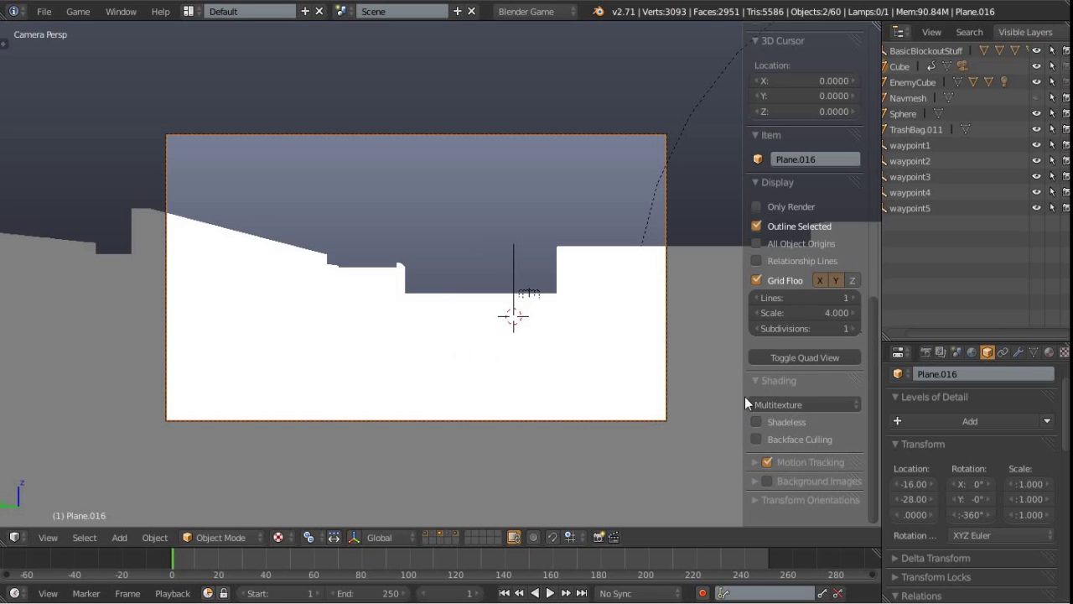
pyautogui.click(801, 404)
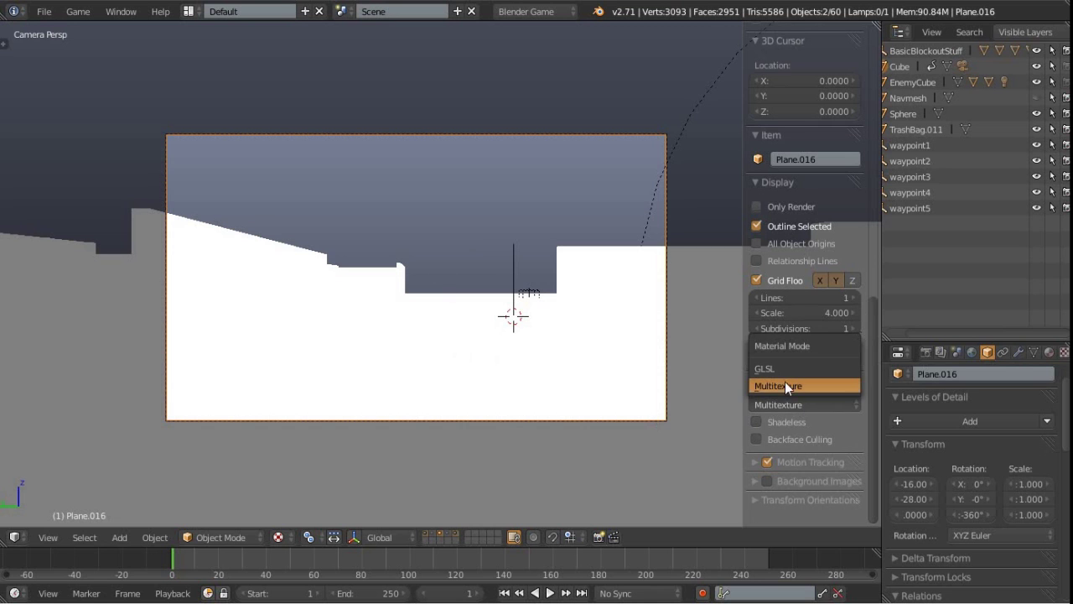
pyautogui.click(785, 371)
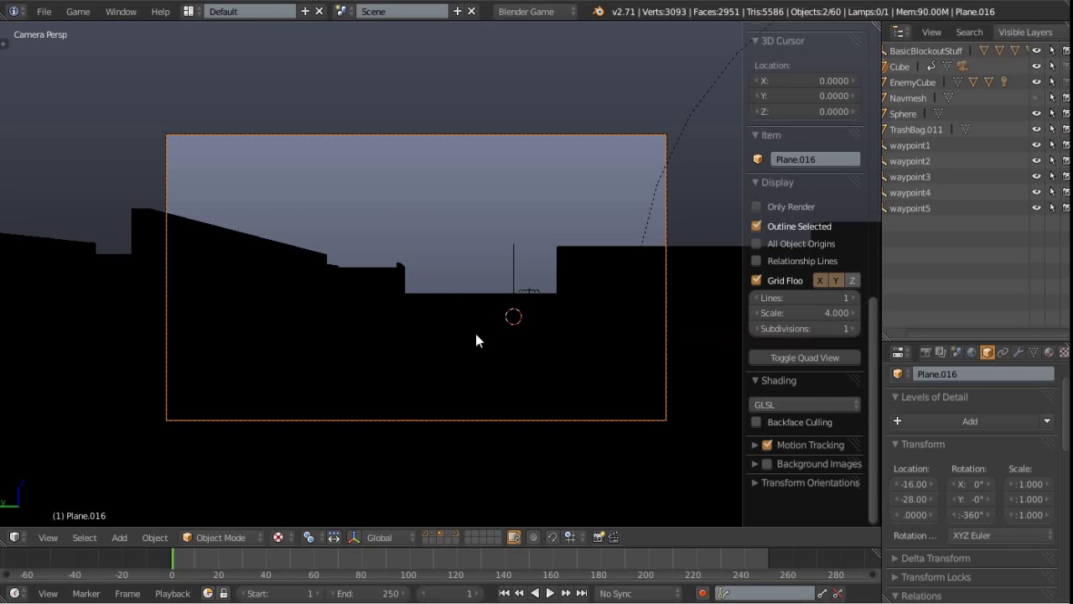
# Check the level in wireframe, return to the camera view and enable Mist in the world settings
pyautogui.press('z')
pyautogui.moveTo(480, 329)
pyautogui.mouseDown(button='middle')
pyautogui.moveTo(460, 288)
pyautogui.moveTo(468, 347)
pyautogui.moveTo(454, 249)
pyautogui.moveTo(445, 282)
pyautogui.mouseUp(button='middle')
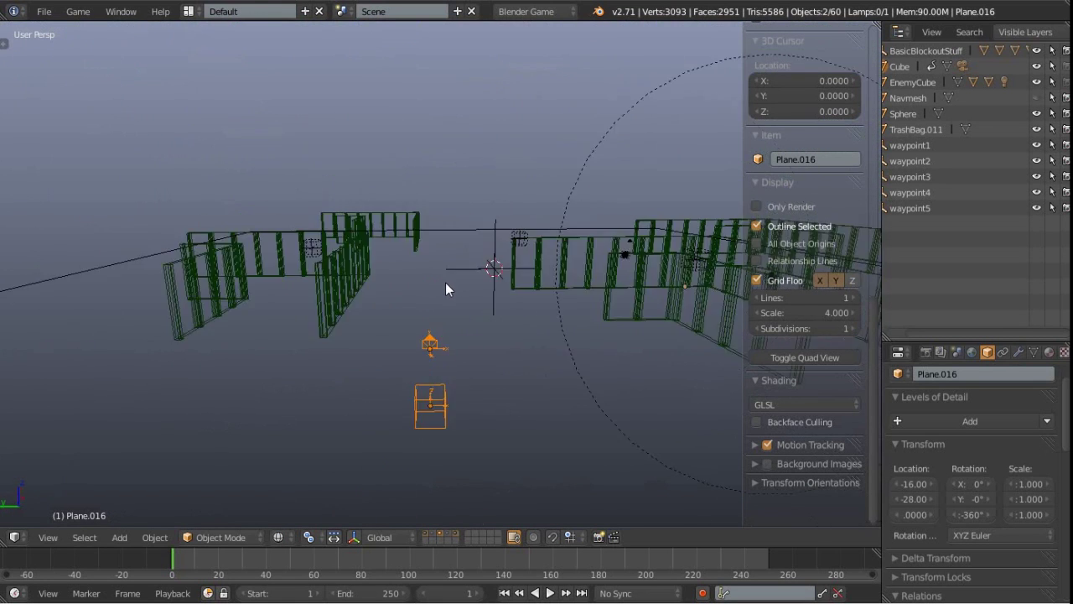
pyautogui.press('KP_0')
pyautogui.click(971, 353)
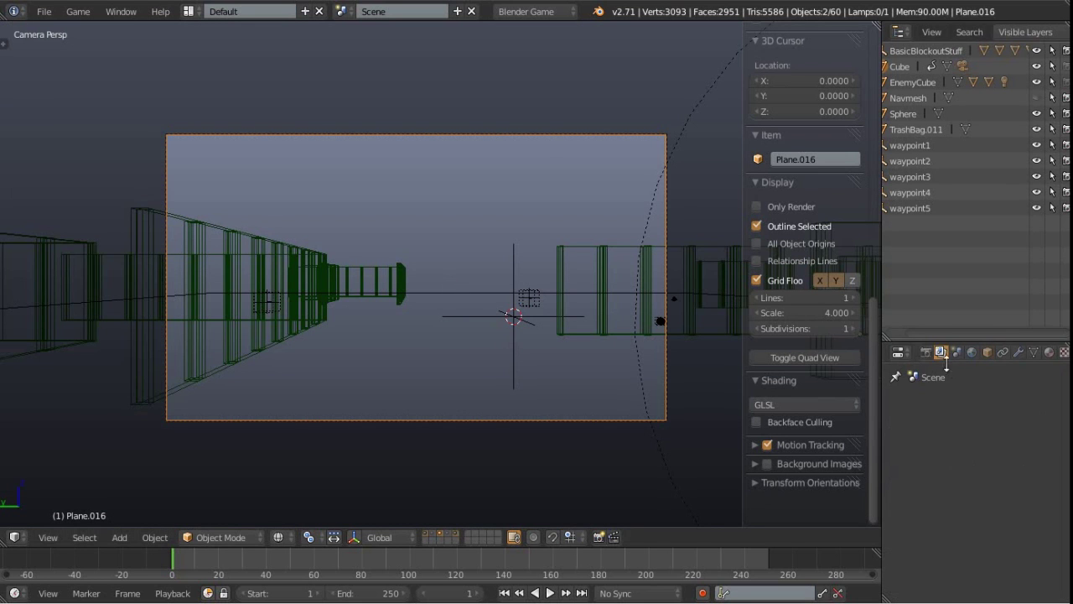
pyautogui.scroll(-3, 940, 429)
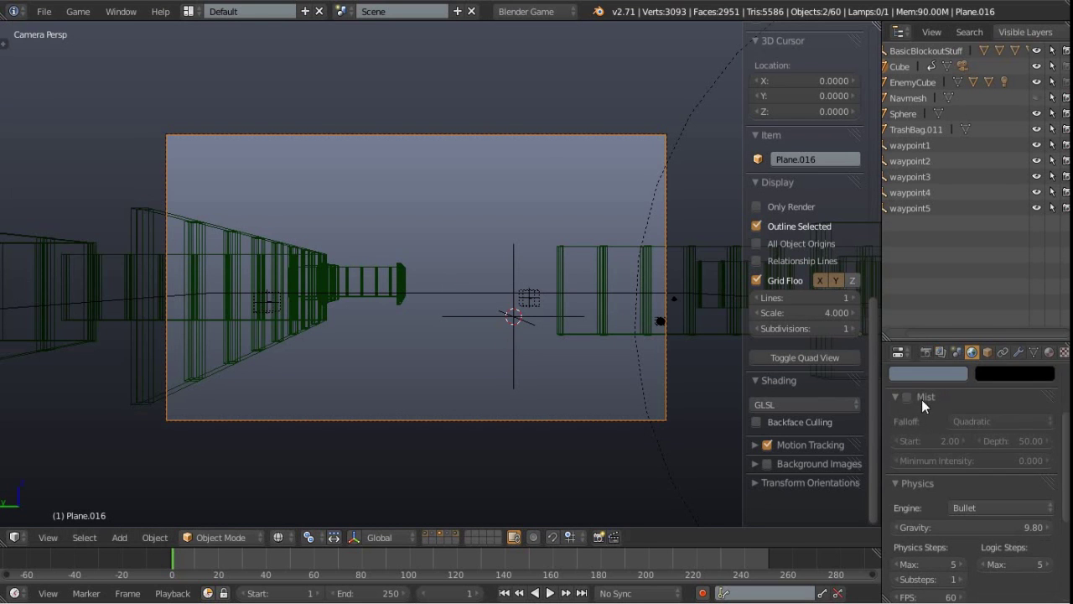
pyautogui.click(908, 397)
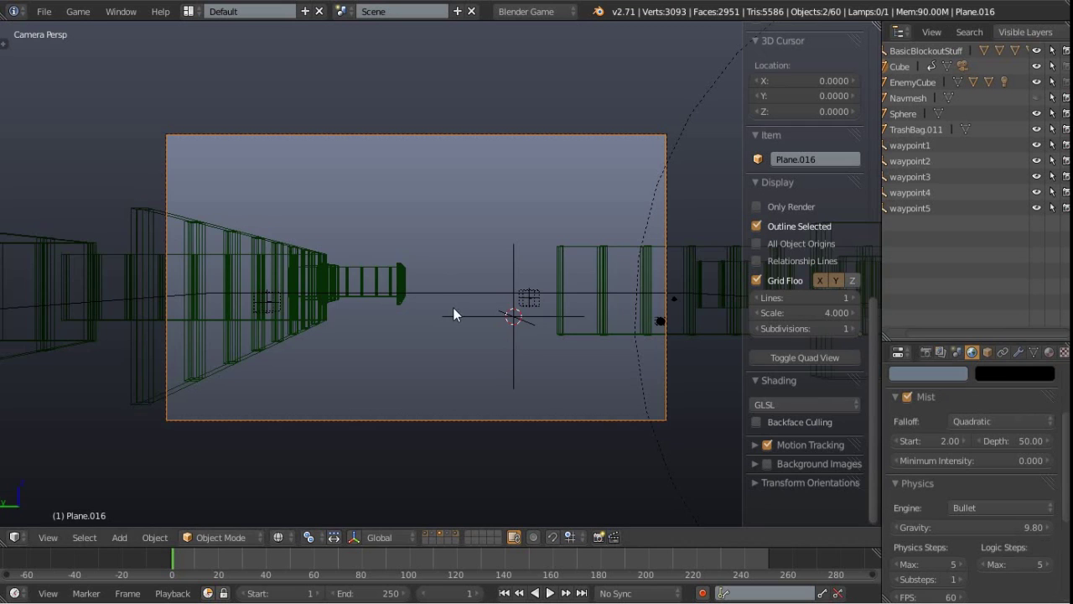
# Display the camera view in textured mode, playtest the misty level by walking towards the walls, and end the game
pyautogui.hotkey('alt', 'z')
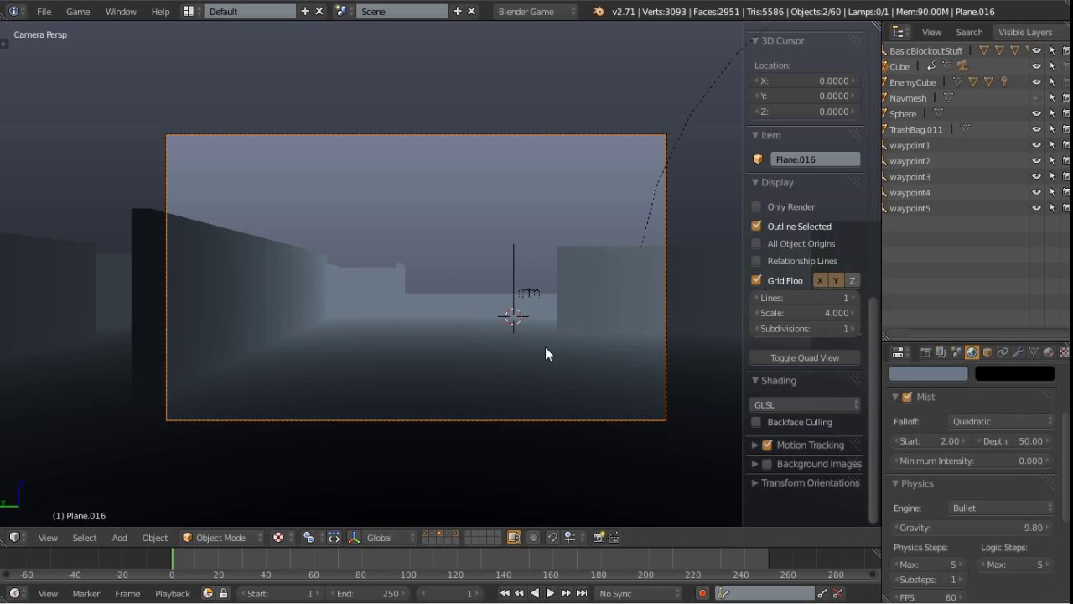
pyautogui.press('p')
pyautogui.press('w')
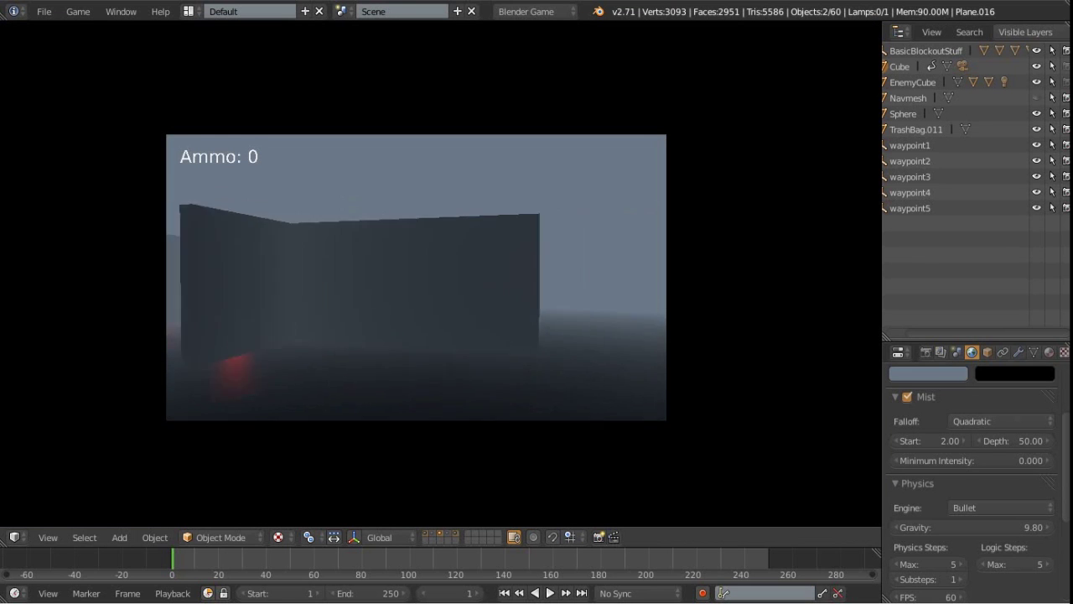
pyautogui.press('Escape')
# Add a Sun lamp to the level in wireframe display and raise it along the global Z axis above the floor
pyautogui.moveTo(488, 317)
pyautogui.mouseDown(button='middle')
pyautogui.moveTo(453, 389)
pyautogui.moveTo(466, 365)
pyautogui.moveTo(454, 333)
pyautogui.moveTo(471, 347)
pyautogui.moveTo(485, 322)
pyautogui.moveTo(489, 340)
pyautogui.moveTo(523, 323)
pyautogui.mouseUp(button='middle')
pyautogui.press('z')
pyautogui.hotkey('shift', 'a')
pyautogui.moveTo(518, 323)
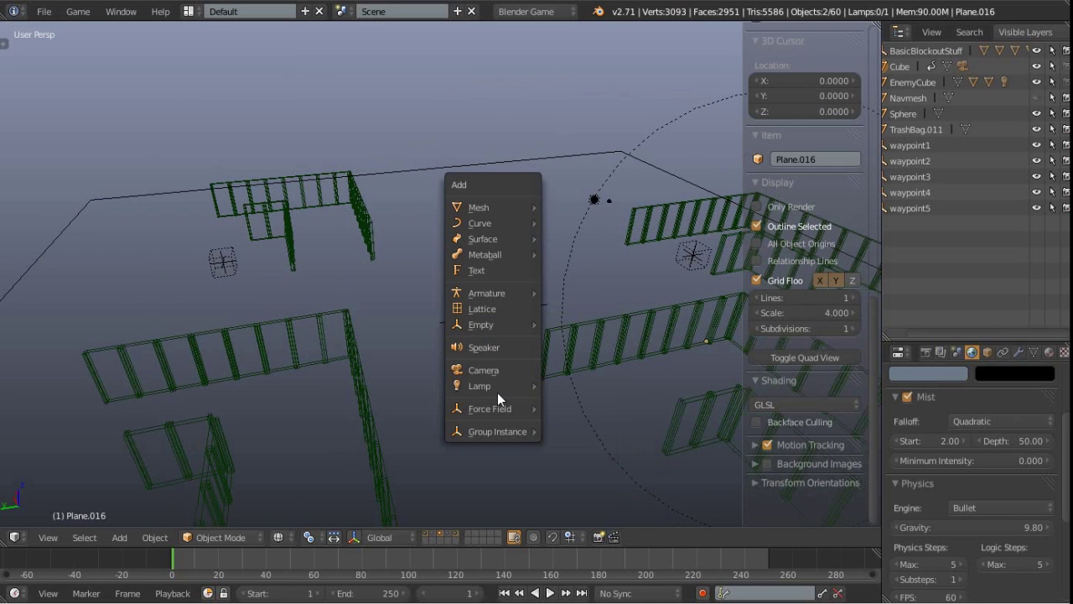
pyautogui.moveTo(500, 386)
pyautogui.click(585, 401)
pyautogui.scroll(-6, 570, 394)
pyautogui.moveTo(553, 390); pyautogui.dragTo(457, 339, button='middle')
pyautogui.press('g')
pyautogui.press('z')
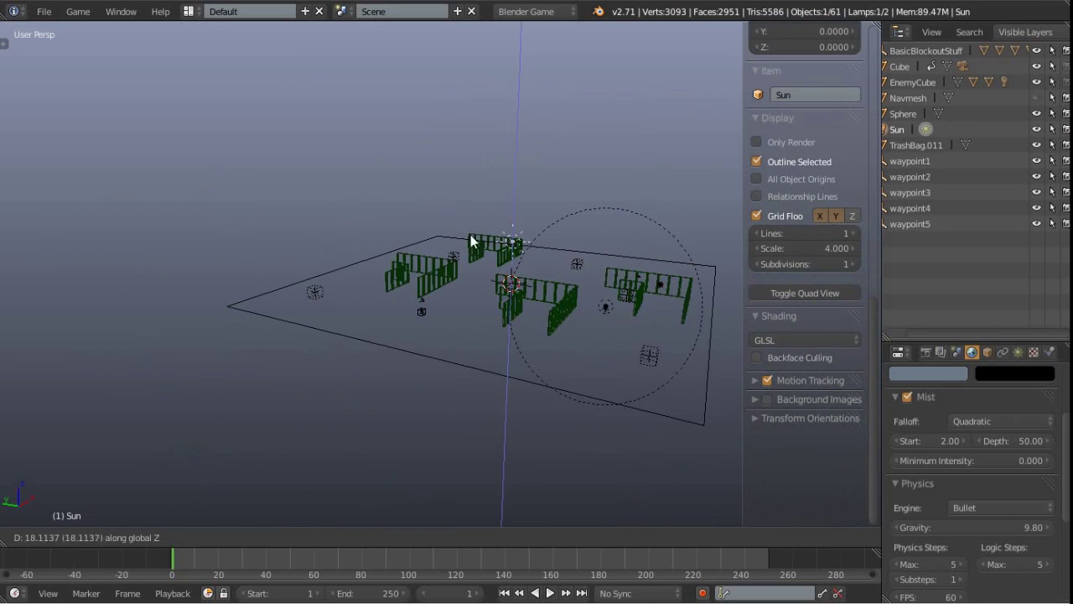
pyautogui.click(415, 189)
# Move the Sun lamp along the X axis and rotate it freely so that it shines at an angle onto the level
pyautogui.moveTo(410, 189); pyautogui.dragTo(385, 252, button='middle')
pyautogui.press('g')
pyautogui.press('x')
pyautogui.click(295, 243)
pyautogui.moveTo(281, 242); pyautogui.dragTo(355, 262, button='middle')
pyautogui.press('r')
pyautogui.press('r')
pyautogui.click(389, 287)
pyautogui.keyDown('shift'); pyautogui.moveTo(202, 225); pyautogui.dragTo(354, 246, button='middle'); pyautogui.keyUp('shift')
pyautogui.scroll(3, 333, 285)
pyautogui.moveTo(334, 284); pyautogui.dragTo(462, 293, button='middle')
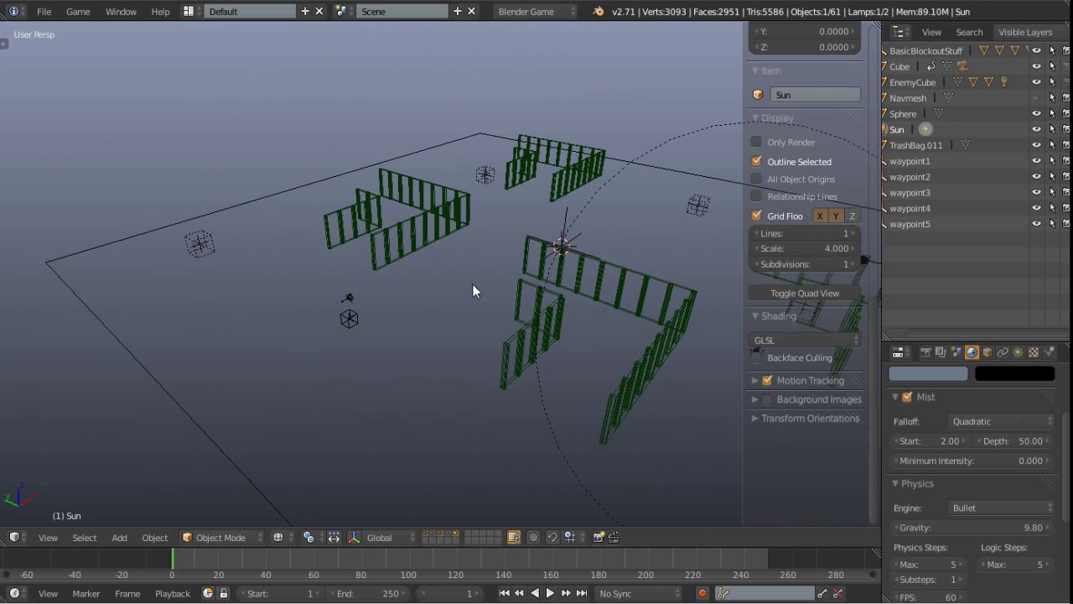
# Set the Sun lamp's energy to about 0.29 while viewing the textured level through the camera
pyautogui.scroll(2, 462, 293)
pyautogui.click(1017, 352)
pyautogui.scroll(-3, 943, 469)
pyautogui.moveTo(662, 478); pyautogui.dragTo(547, 339, button='middle')
pyautogui.hotkey('alt', 'z')
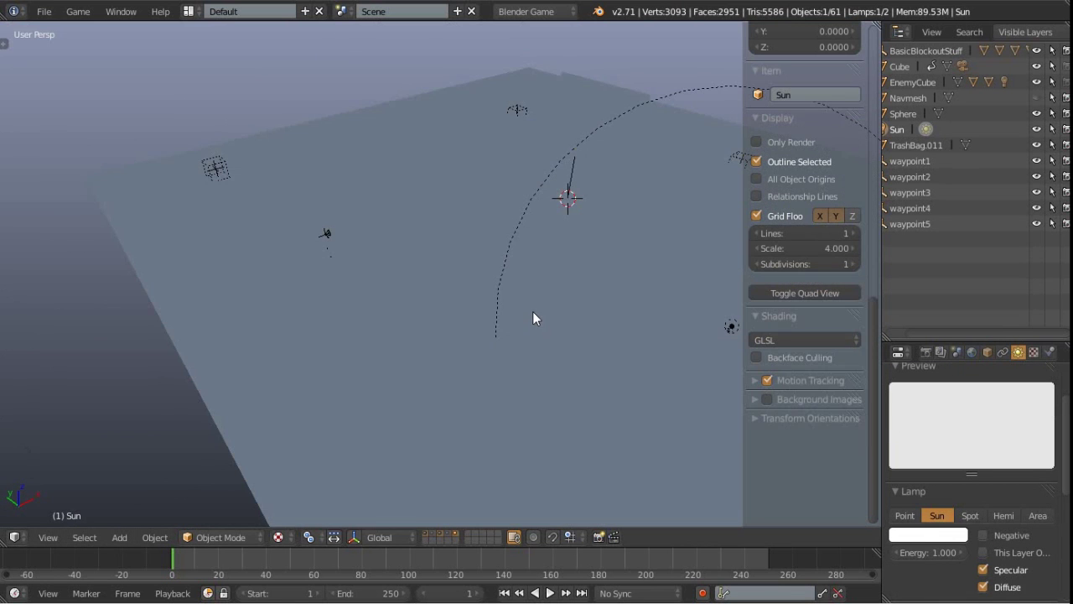
pyautogui.press('KP_0')
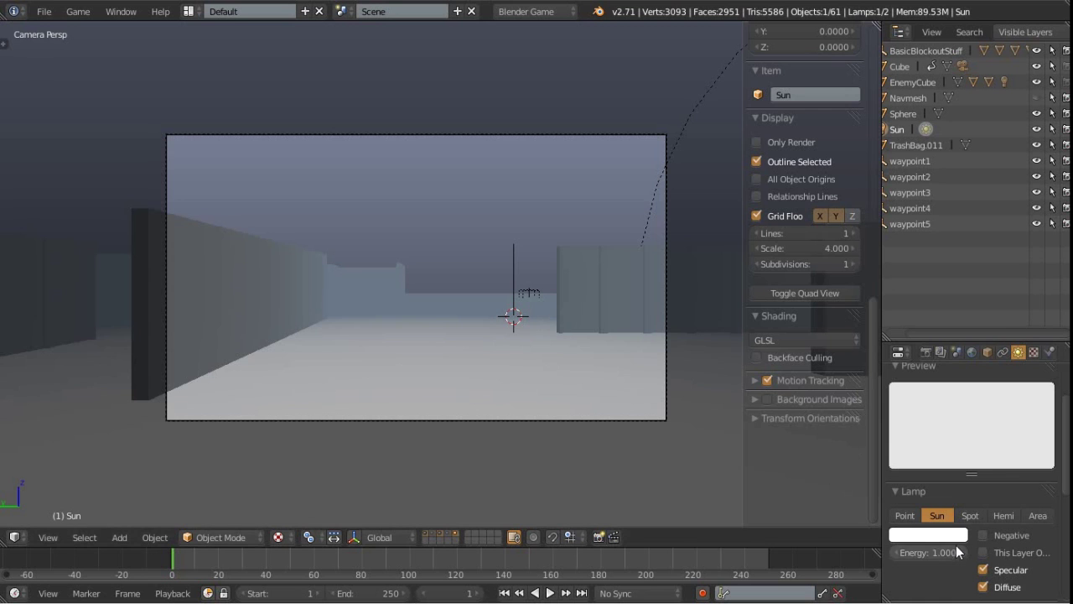
pyautogui.moveTo(928, 551); pyautogui.dragTo(889, 551)
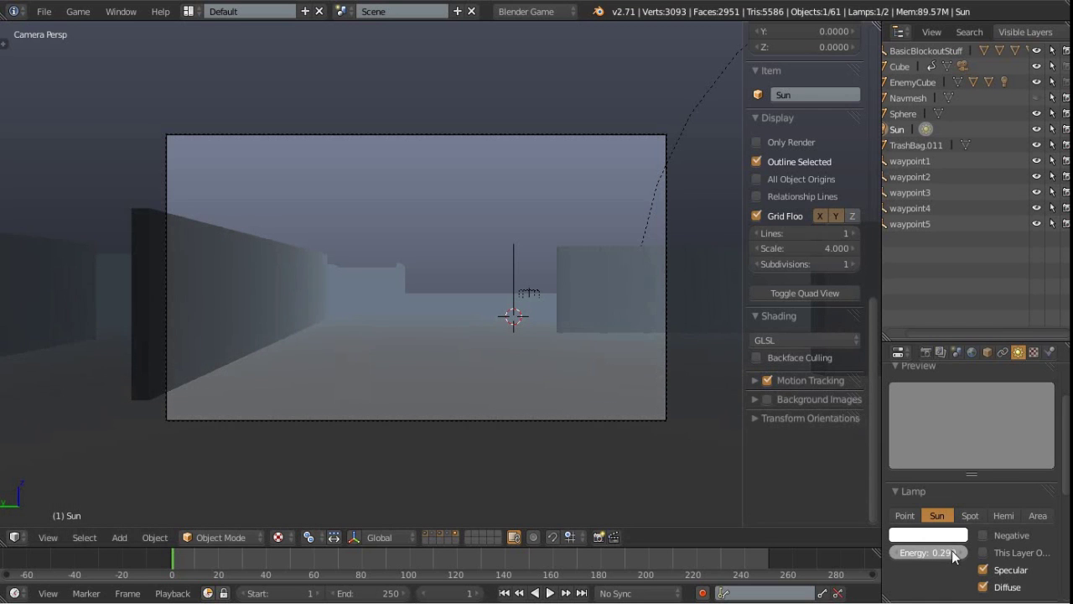
# Playtest the sunlit misty level twice from the camera, walking among the wall sections, and end each run
pyautogui.keyDown('shift'); pyautogui.moveTo(442, 352); pyautogui.dragTo(415, 359, button='middle'); pyautogui.keyUp('shift')
pyautogui.scroll(1, 417, 361)
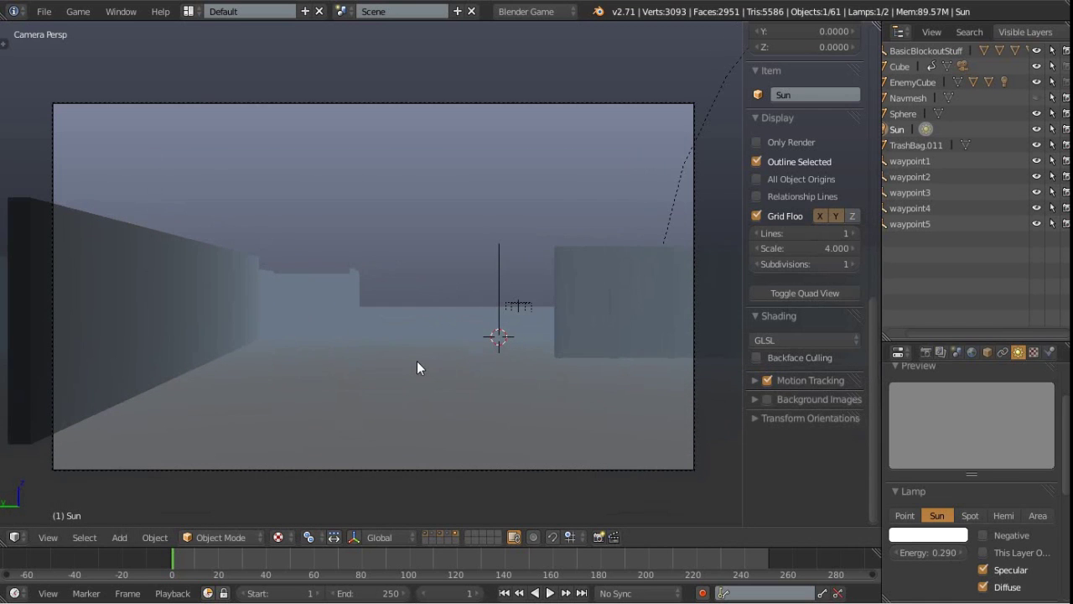
pyautogui.press('p')
pyautogui.press('w')
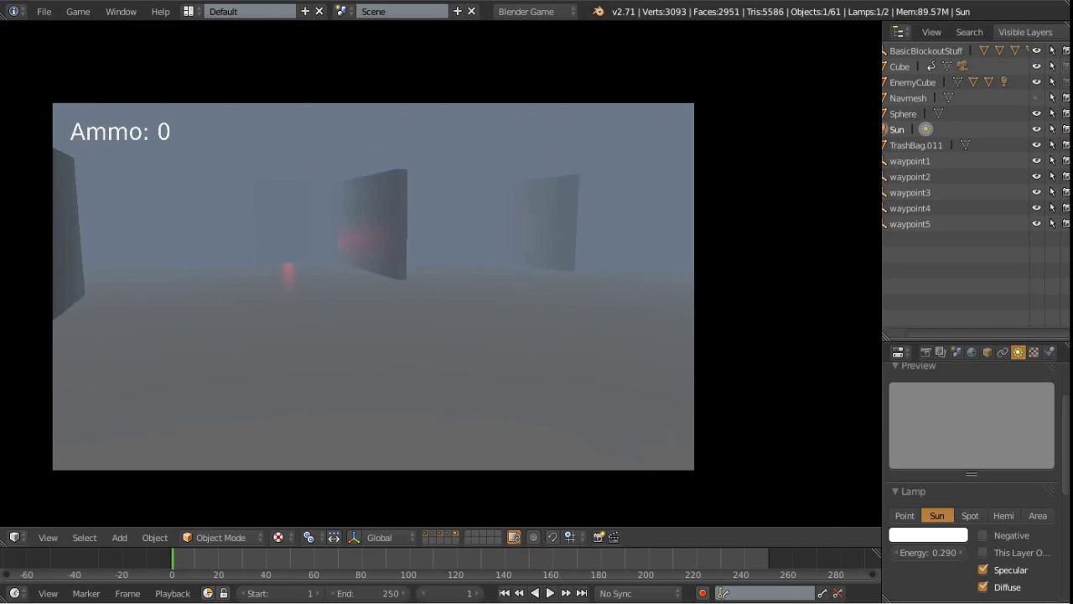
pyautogui.press('Escape')
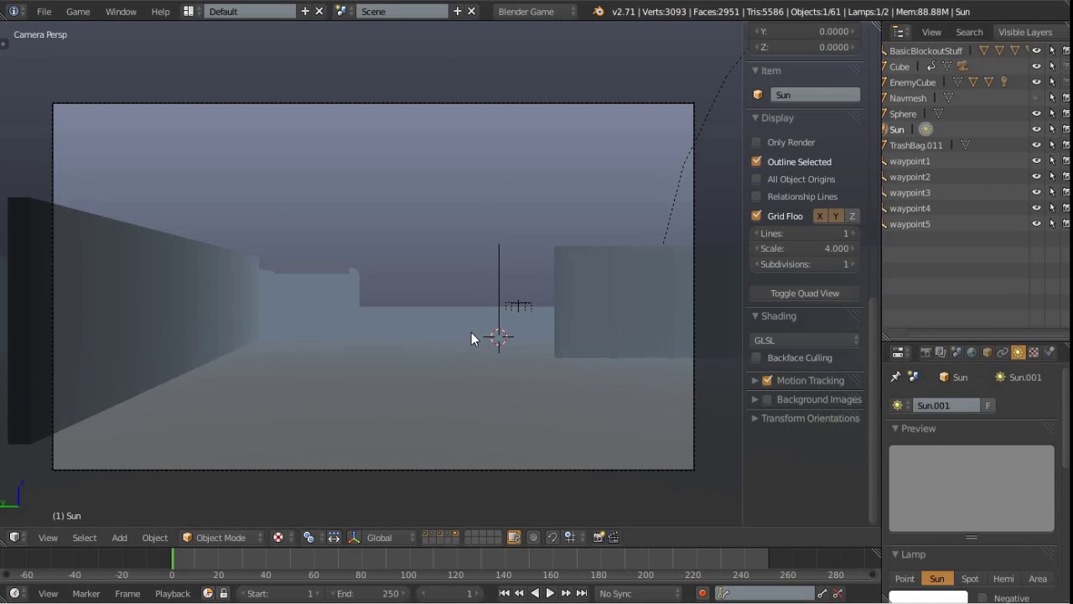
pyautogui.press('p')
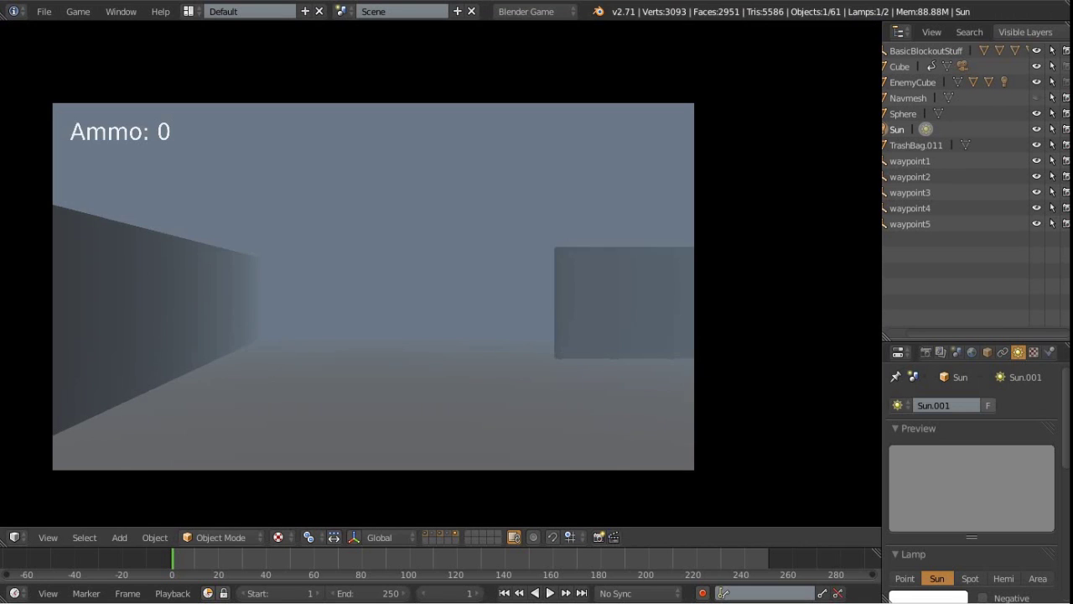
pyautogui.press('w')
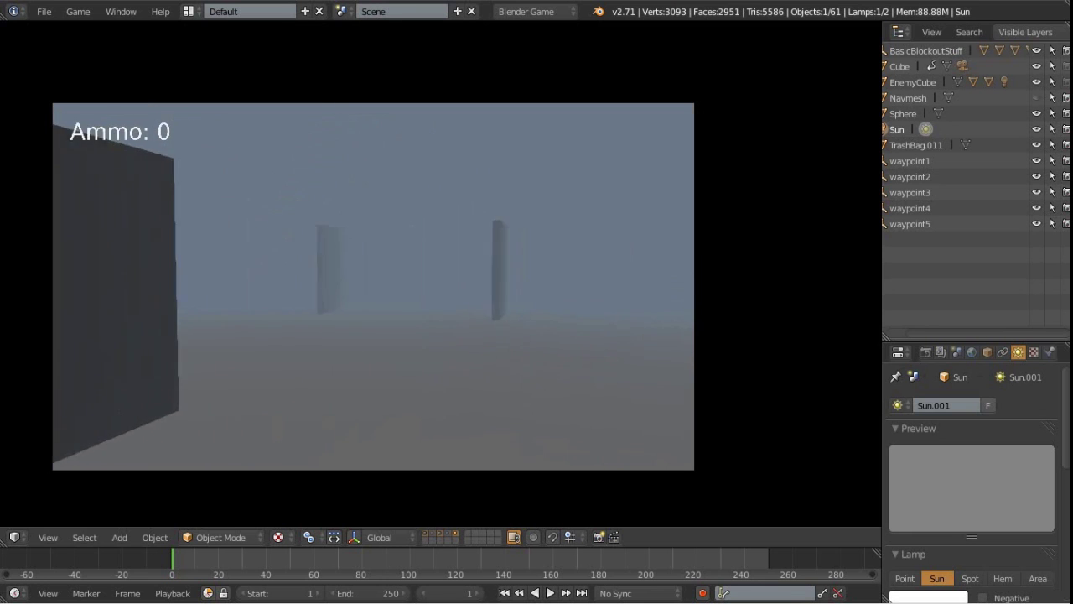
pyautogui.press('Escape')
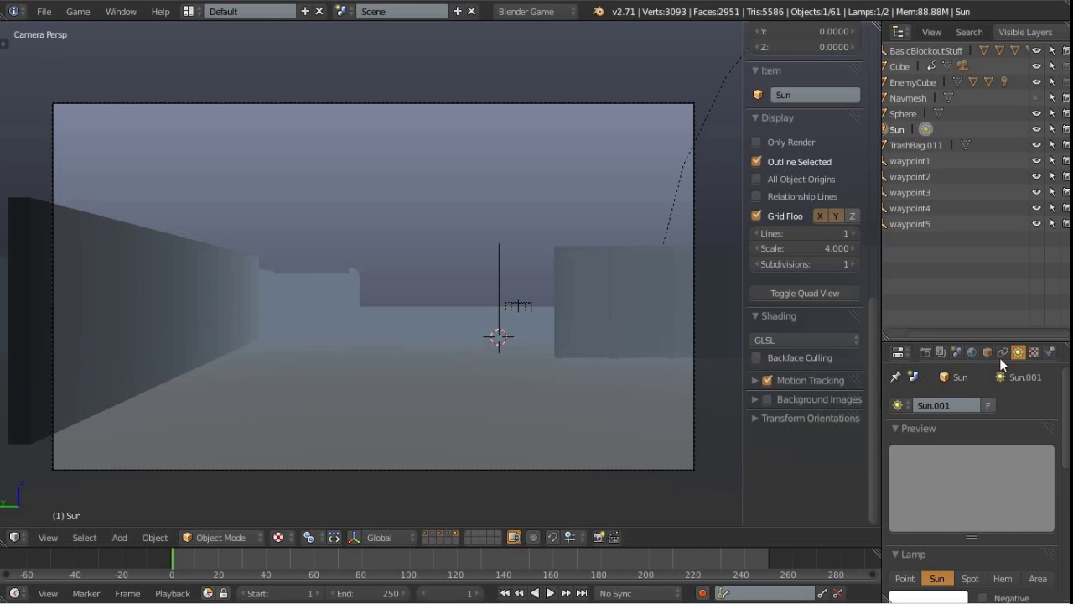
# Set the animation frame rate in the render display settings to 60, keeping Blender Game as the engine
pyautogui.click(926, 353)
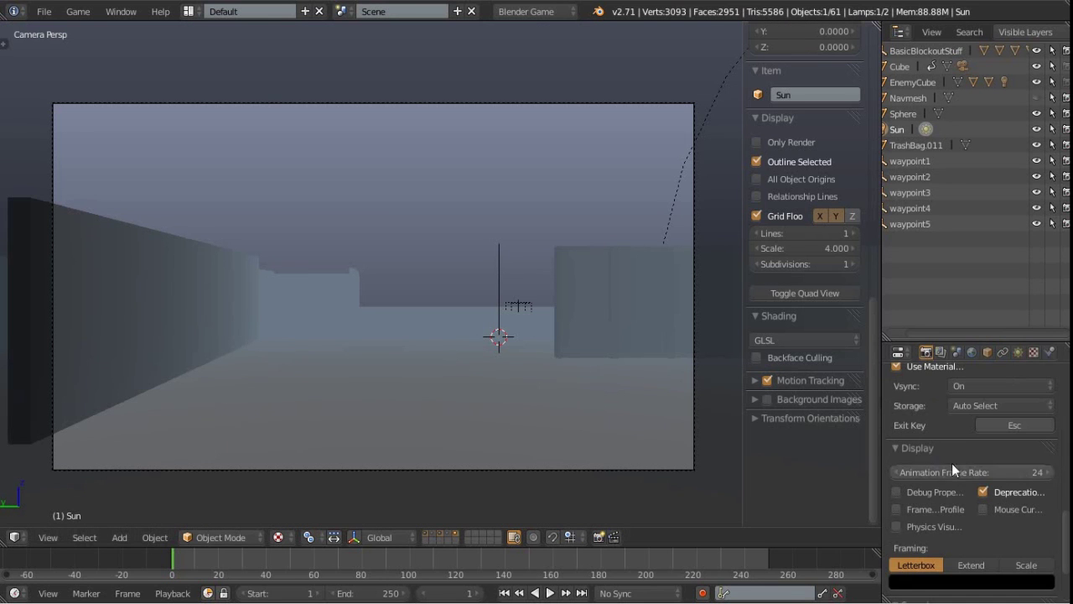
pyautogui.scroll(-3, 938, 431)
pyautogui.click(523, 11)
pyautogui.click(541, 44)
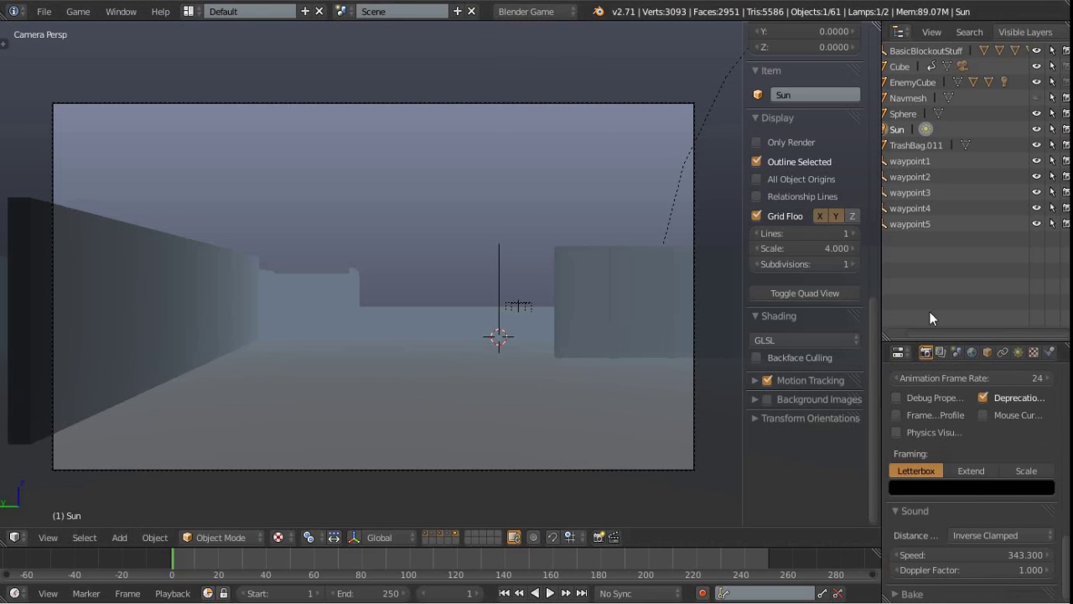
pyautogui.scroll(5, 972, 411)
pyautogui.scroll(-3, 967, 500)
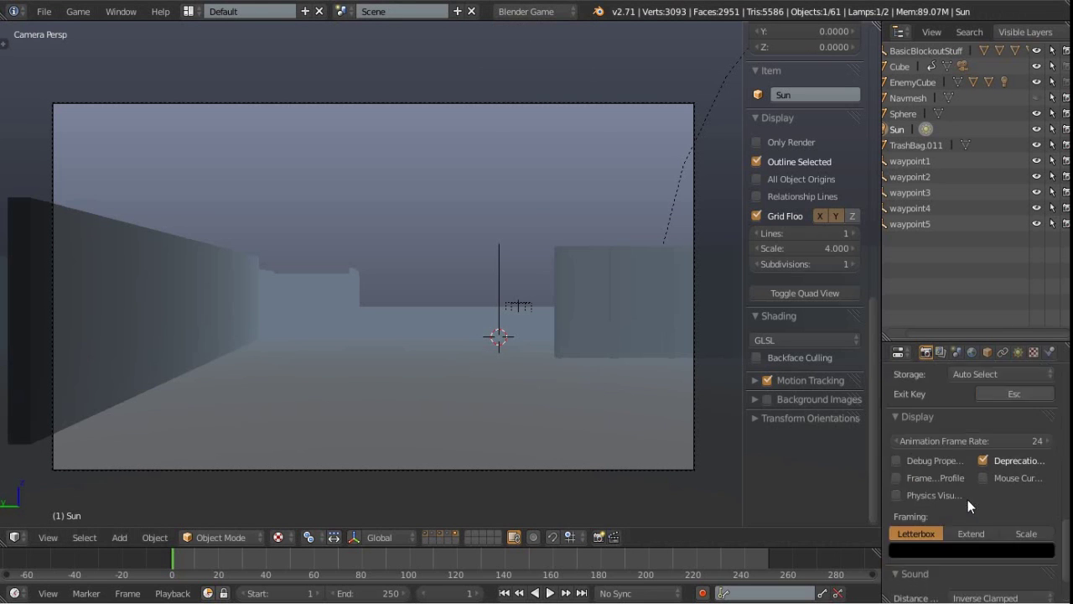
pyautogui.click(984, 437)
pyautogui.write('6')
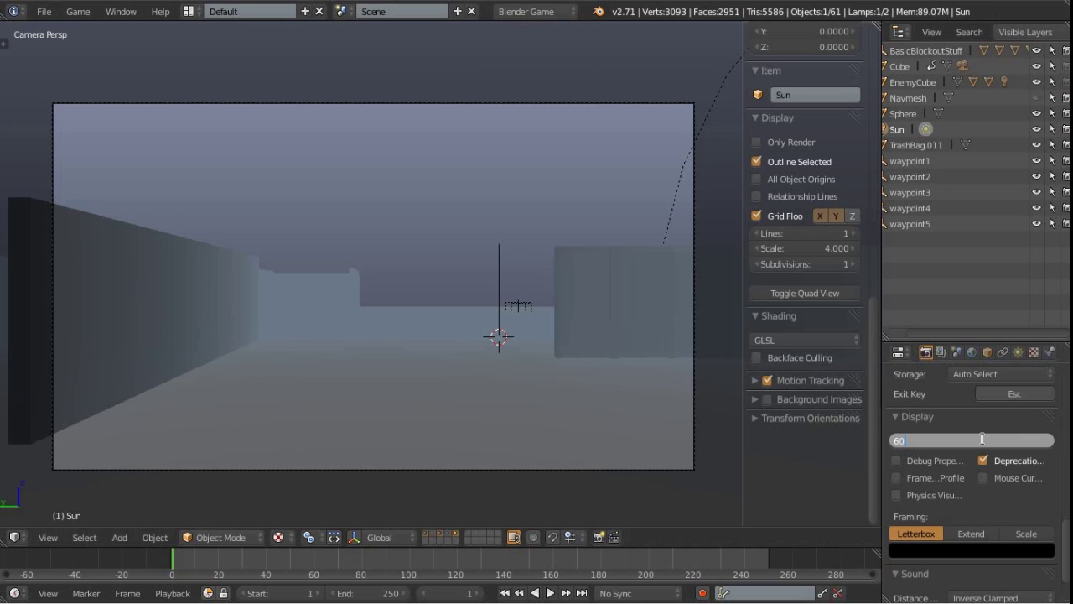
pyautogui.write('0')
pyautogui.press('Return')
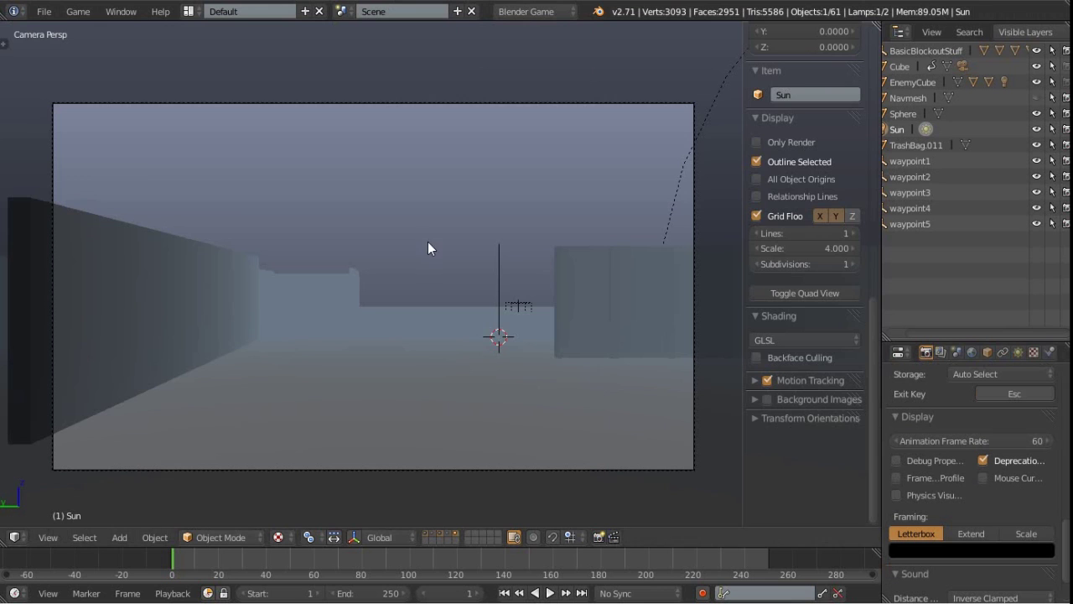
# Playtest the level at the new frame rate, walking past and between the wall sections, and end the game
pyautogui.press('p')
pyautogui.press('w')
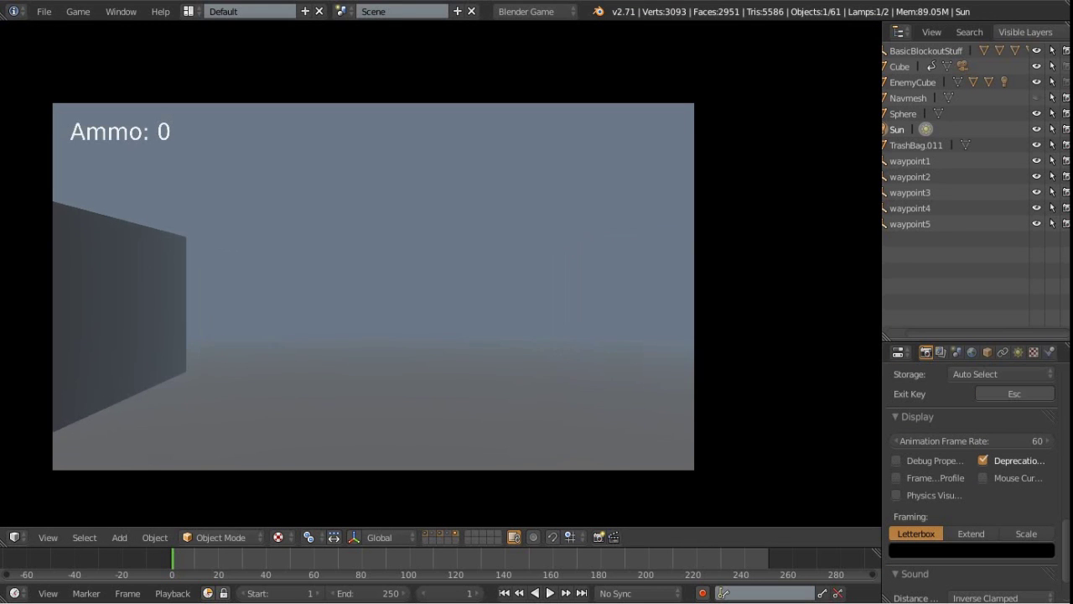
pyautogui.press('w')
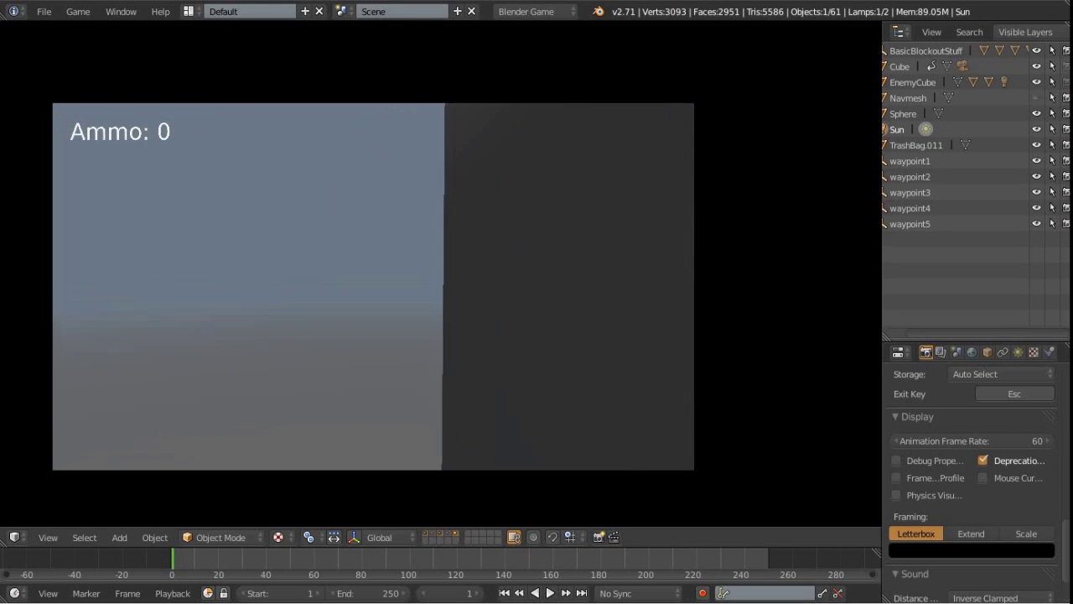
pyautogui.press('w')
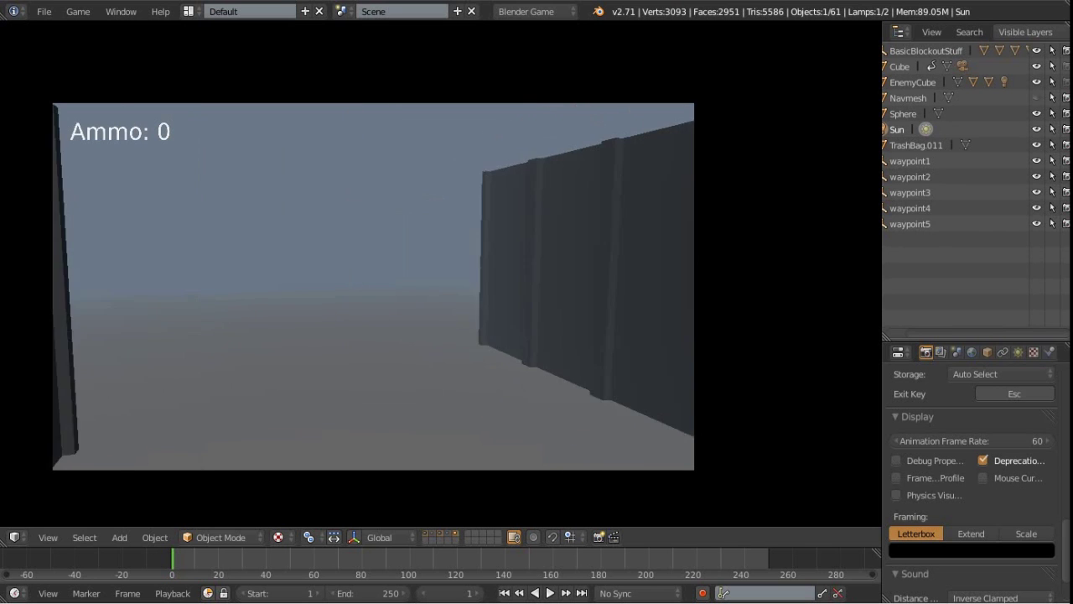
pyautogui.press('w')
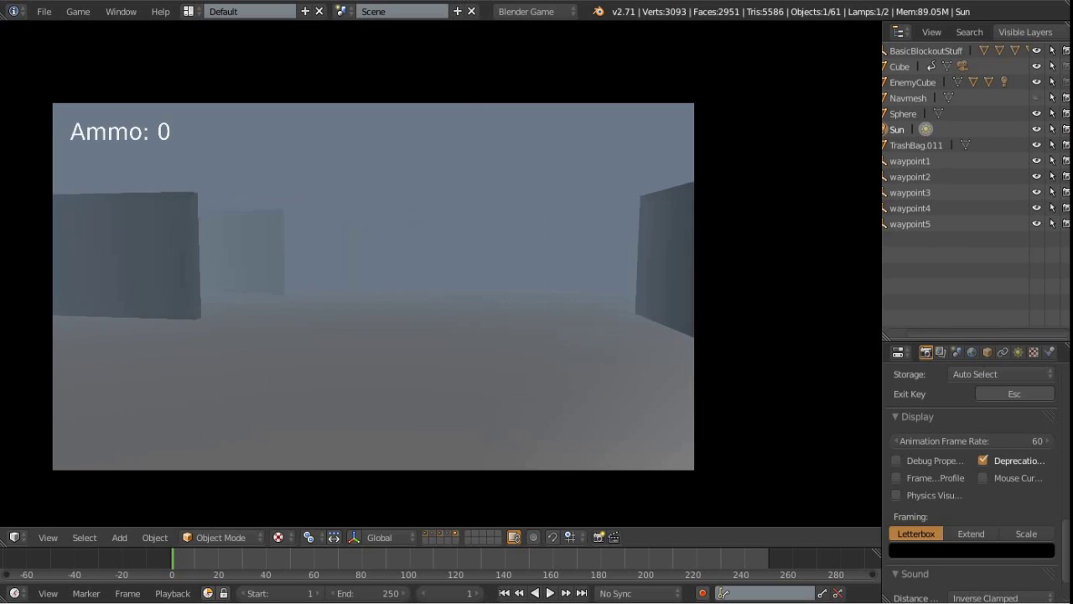
pyautogui.press('Escape')
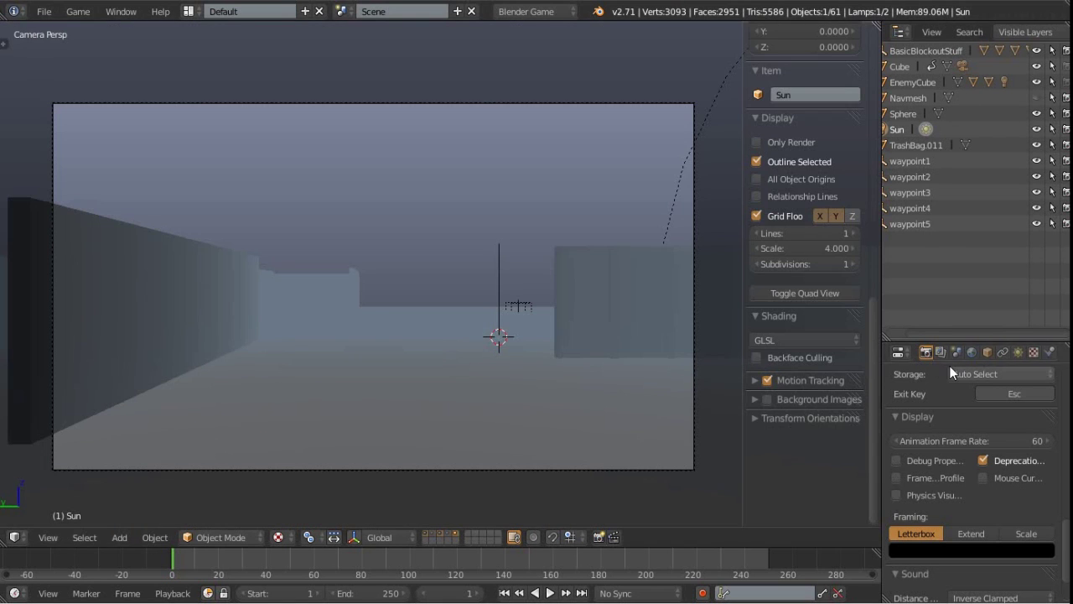
# Review the world's horizon color and mist settings, run the game briefly to check the mist, and end it
pyautogui.click(971, 352)
pyautogui.scroll(2, 939, 427)
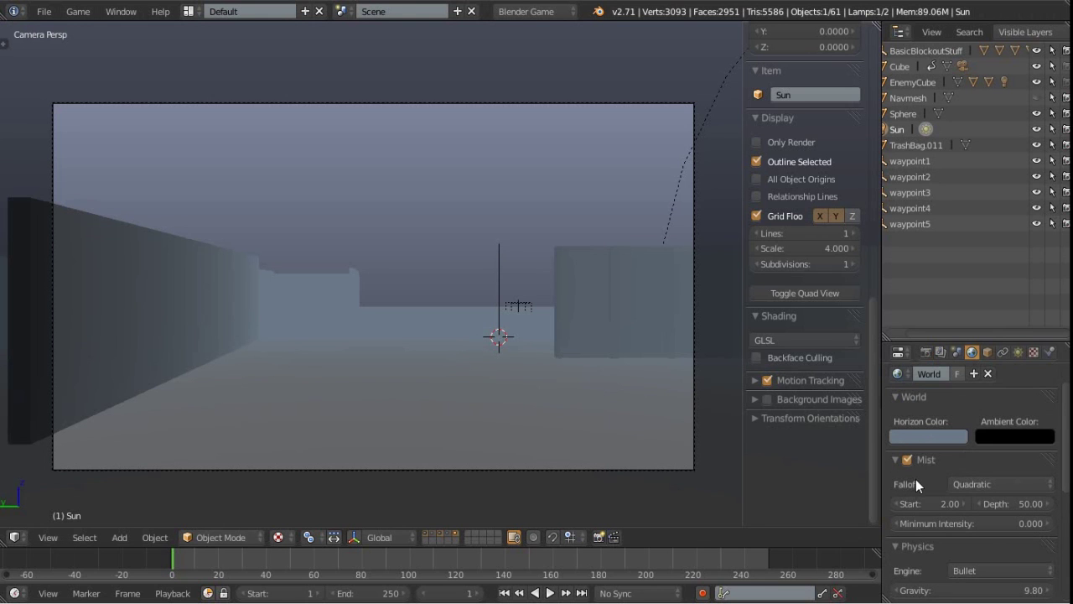
pyautogui.click(929, 438)
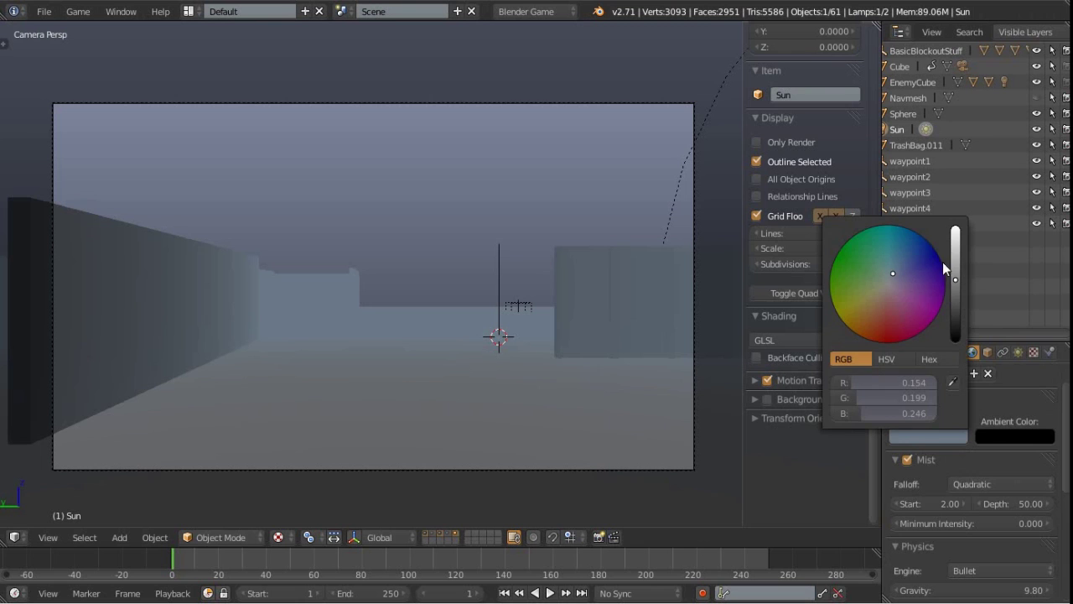
pyautogui.scroll(-1, 942, 503)
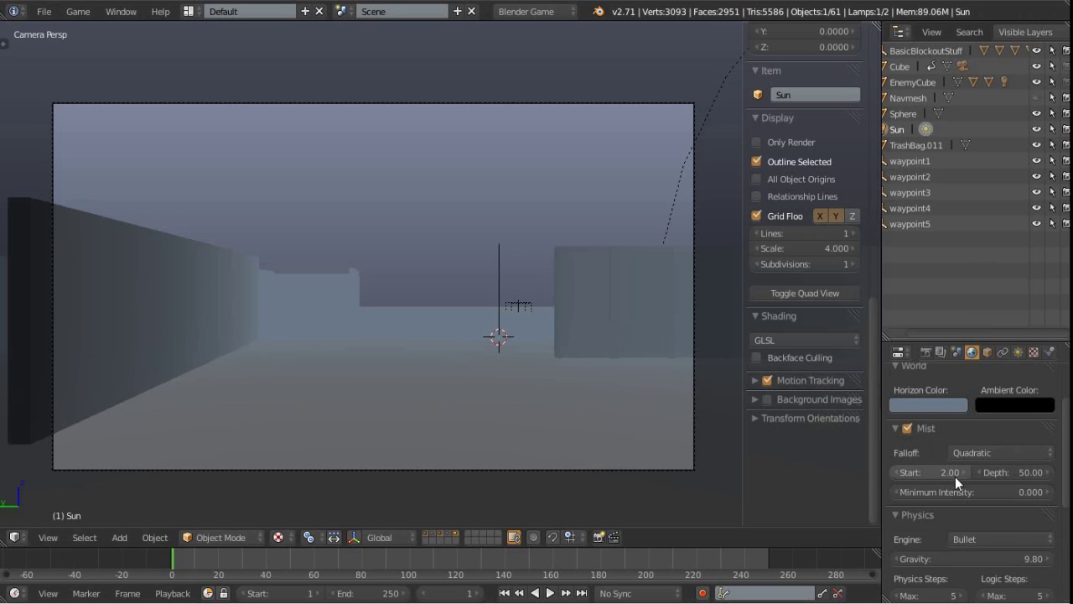
pyautogui.press('p')
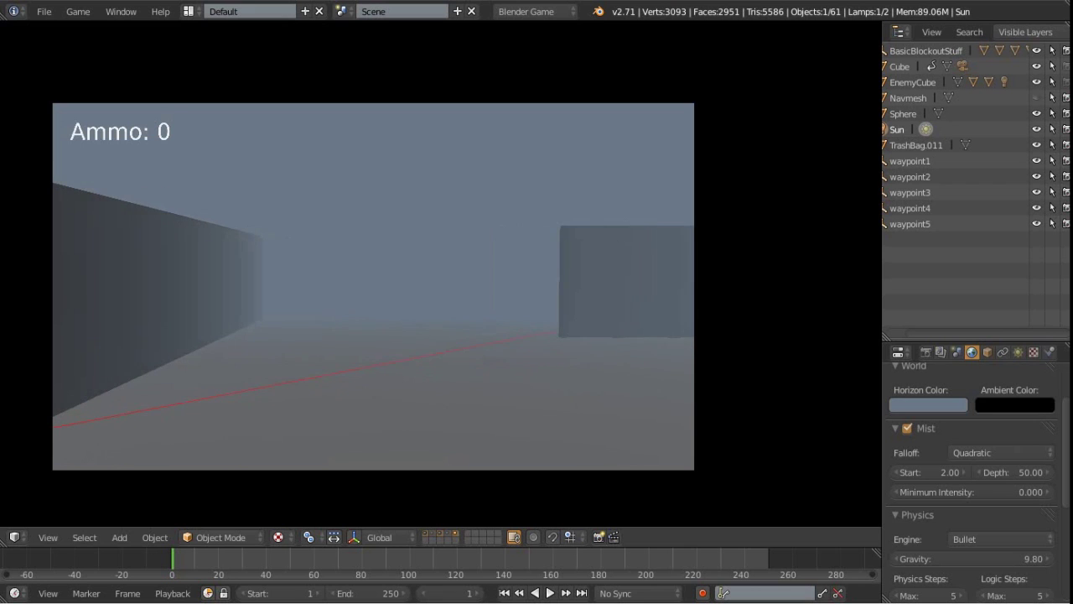
pyautogui.press('Escape')
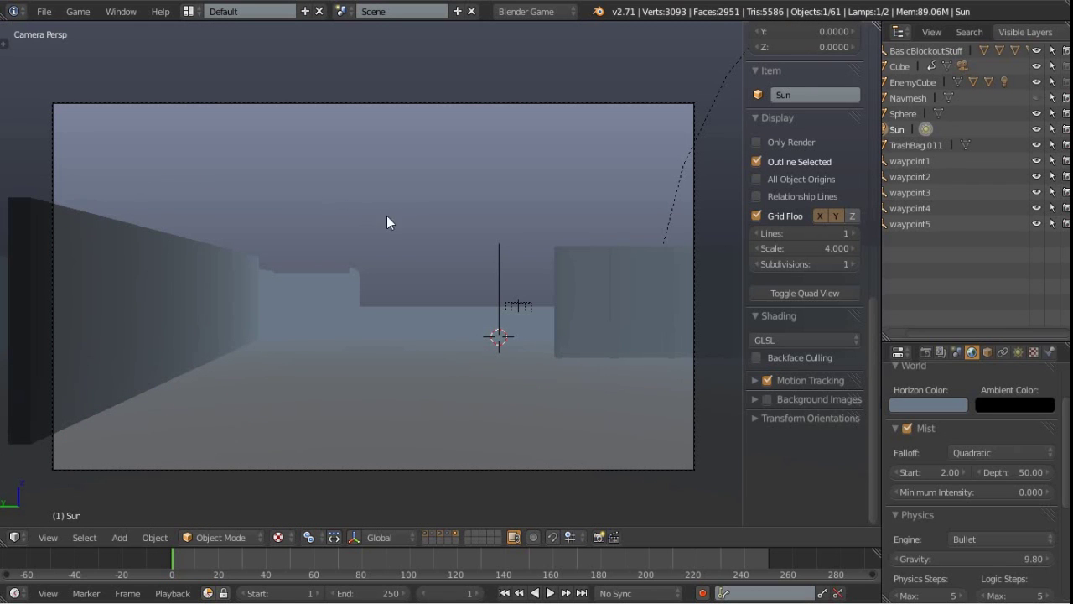
# In the HUD scene, change the "Ammo:" text to "Score:" and return to the main scene
pyautogui.click(342, 11)
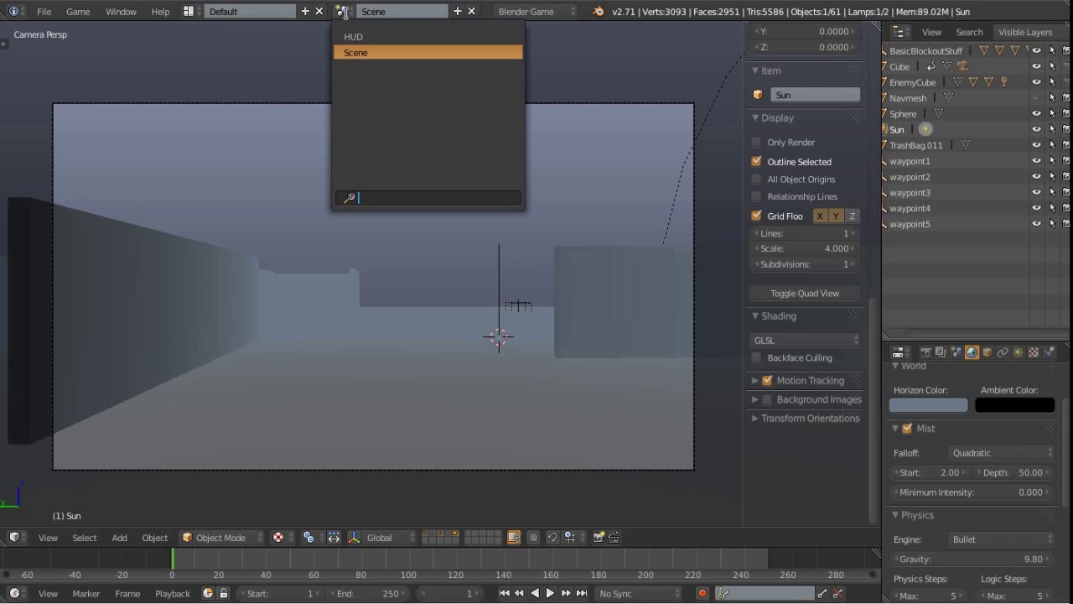
pyautogui.click(372, 36)
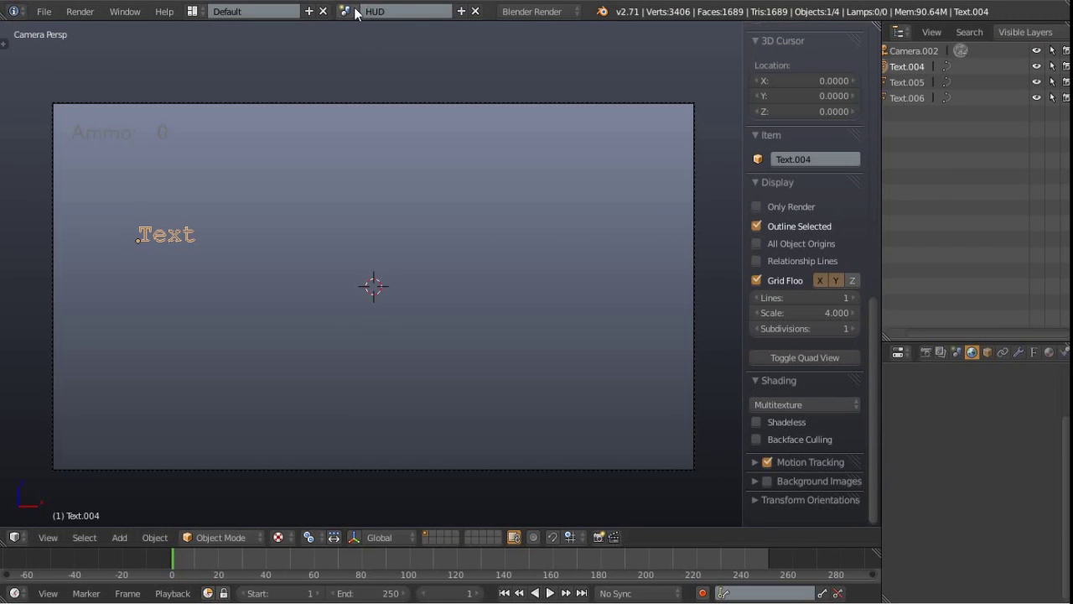
pyautogui.rightClick(99, 137)
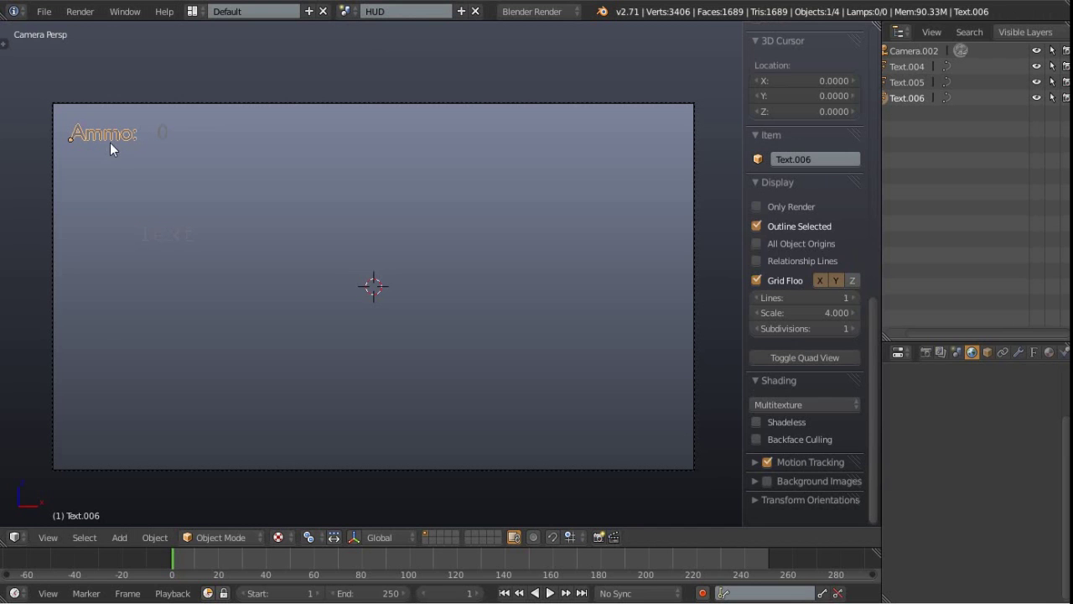
pyautogui.press('Tab')
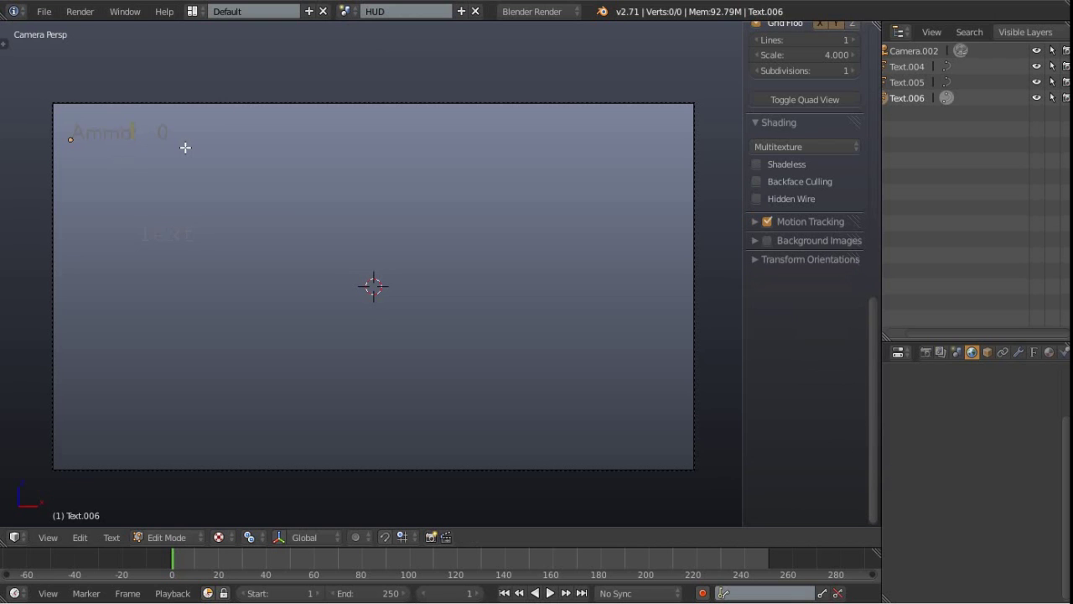
pyautogui.press('BackSpace')
pyautogui.write('Score:')
pyautogui.press('Tab')
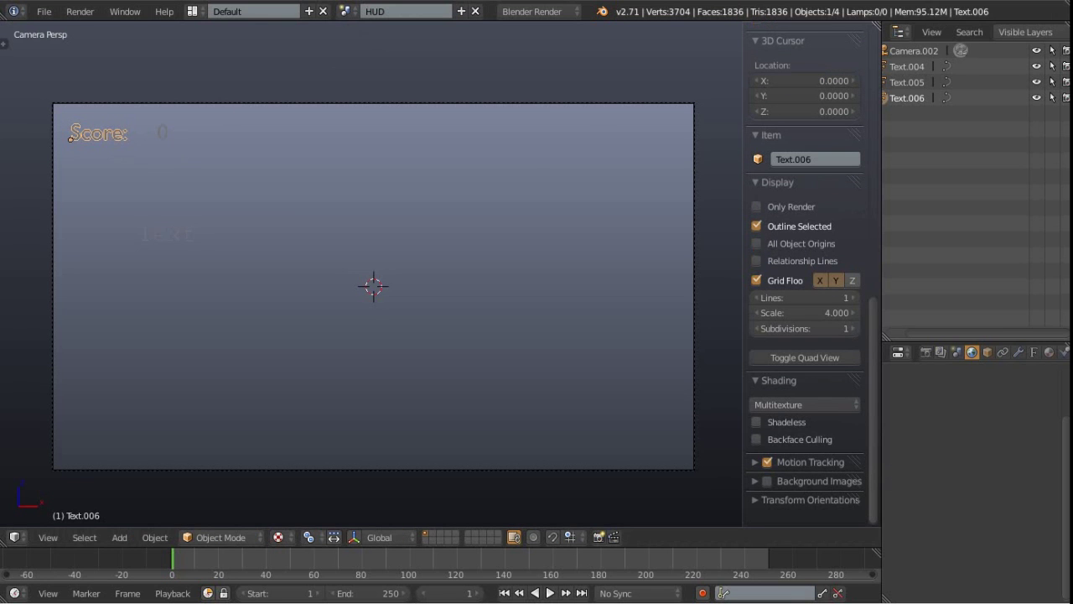
pyautogui.click(344, 11)
pyautogui.click(369, 50)
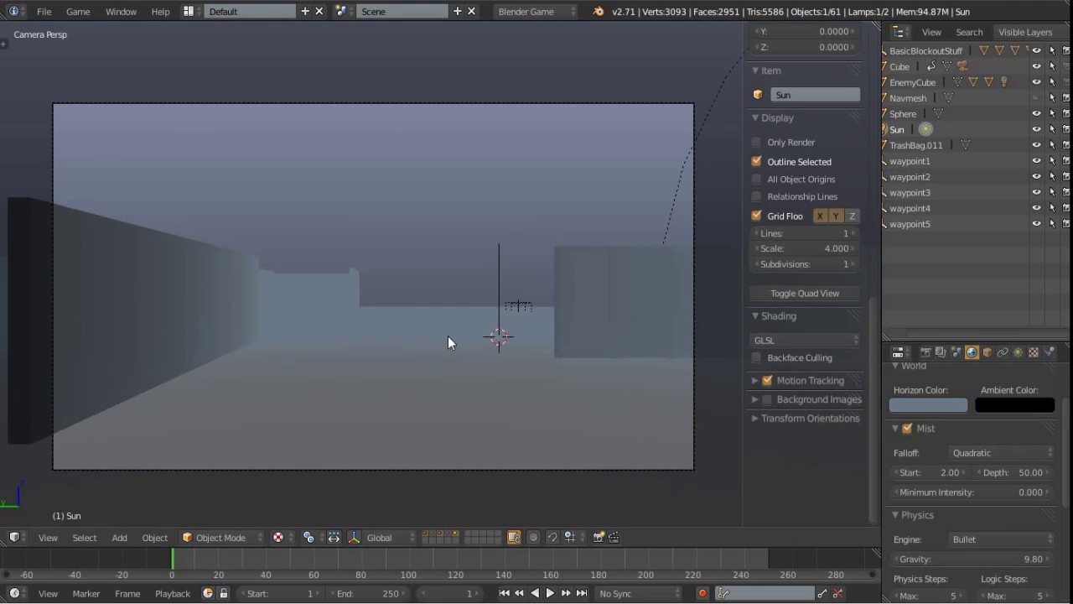
# Run the game briefly to check the new HUD text, and end it
pyautogui.press('p')
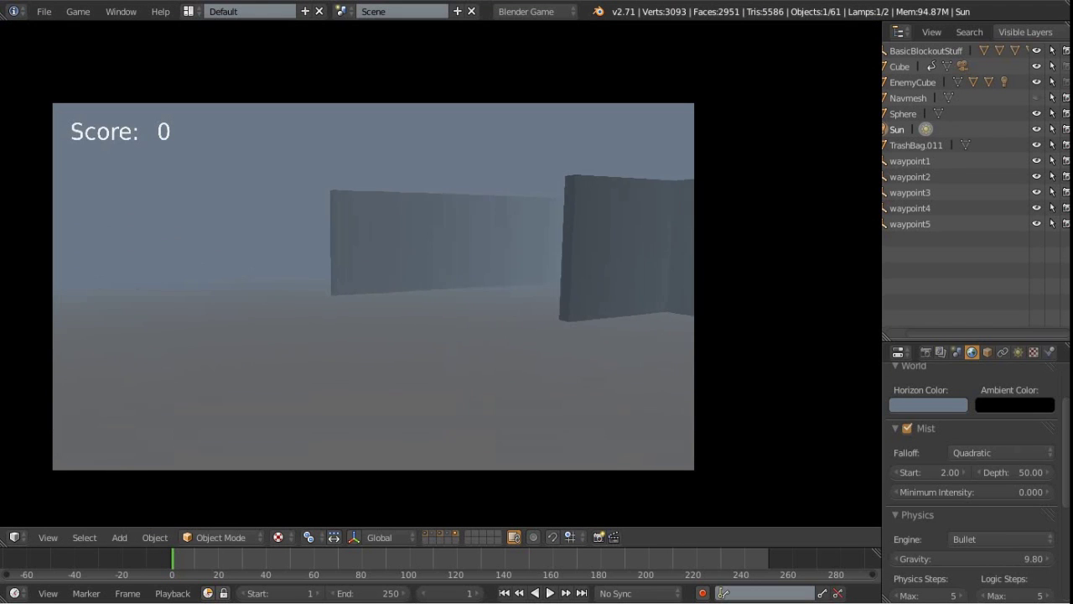
pyautogui.press('Escape')
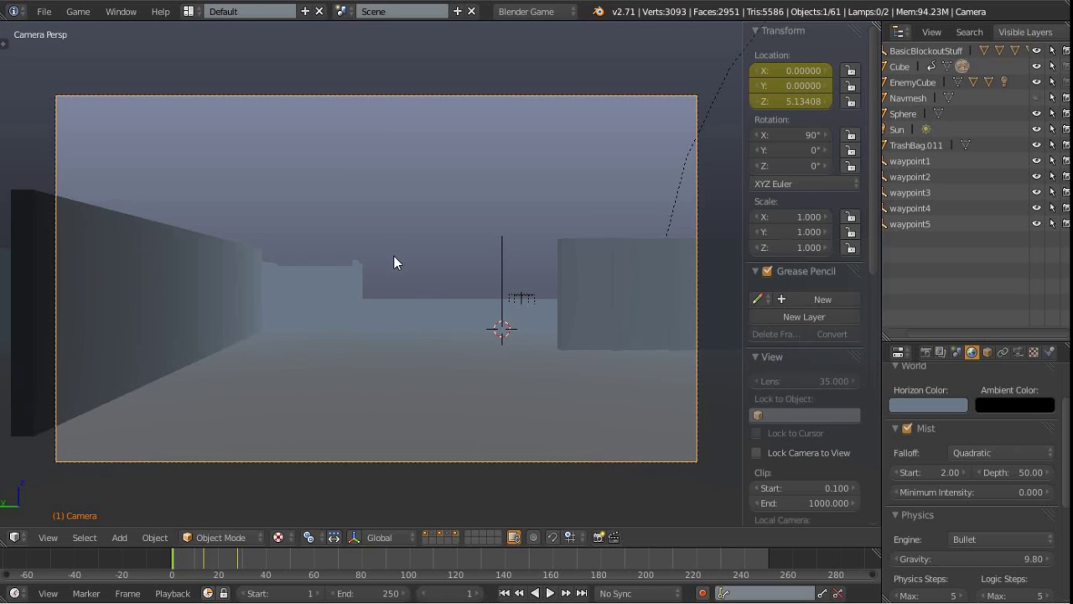
# Try to lower the camera's Z location in the front view, play back its animation, and return to frame 0
pyautogui.press('KP_1')
pyautogui.scroll(-2, 521, 234)
pyautogui.keyDown('shift'); pyautogui.moveTo(461, 290); pyautogui.dragTo(421, 305, button='middle'); pyautogui.keyUp('shift')
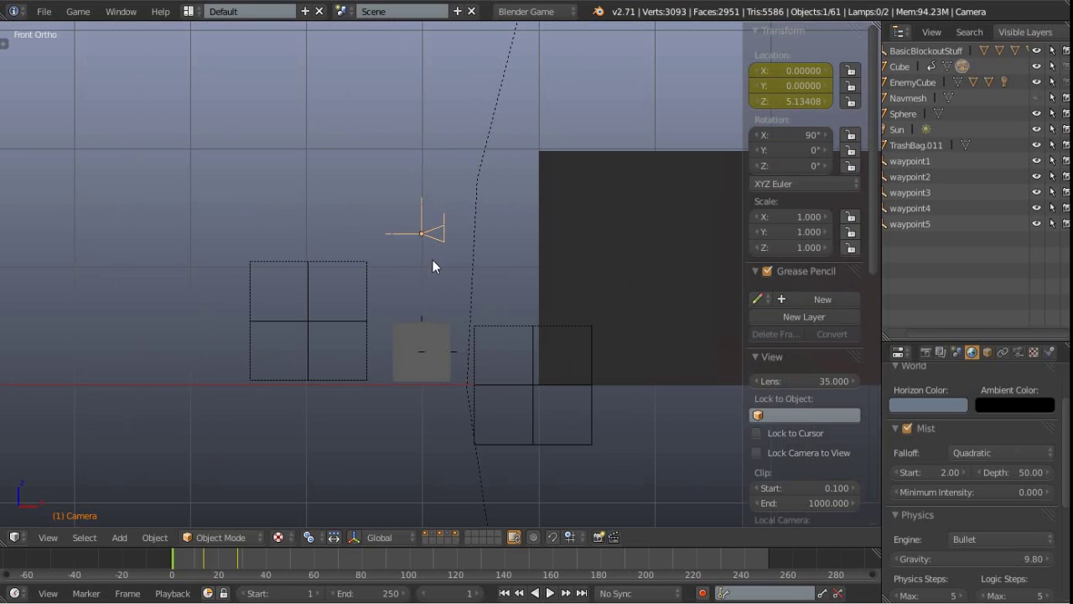
pyautogui.scroll(1, 419, 234)
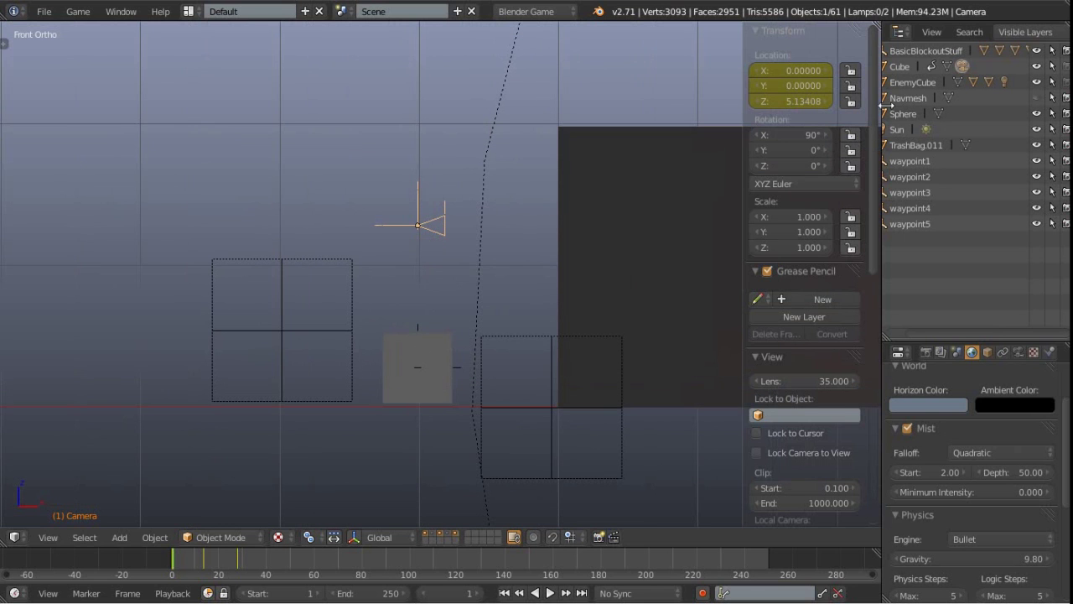
pyautogui.moveTo(799, 102); pyautogui.dragTo(750, 102)
pyautogui.hotkey('alt', 'a')
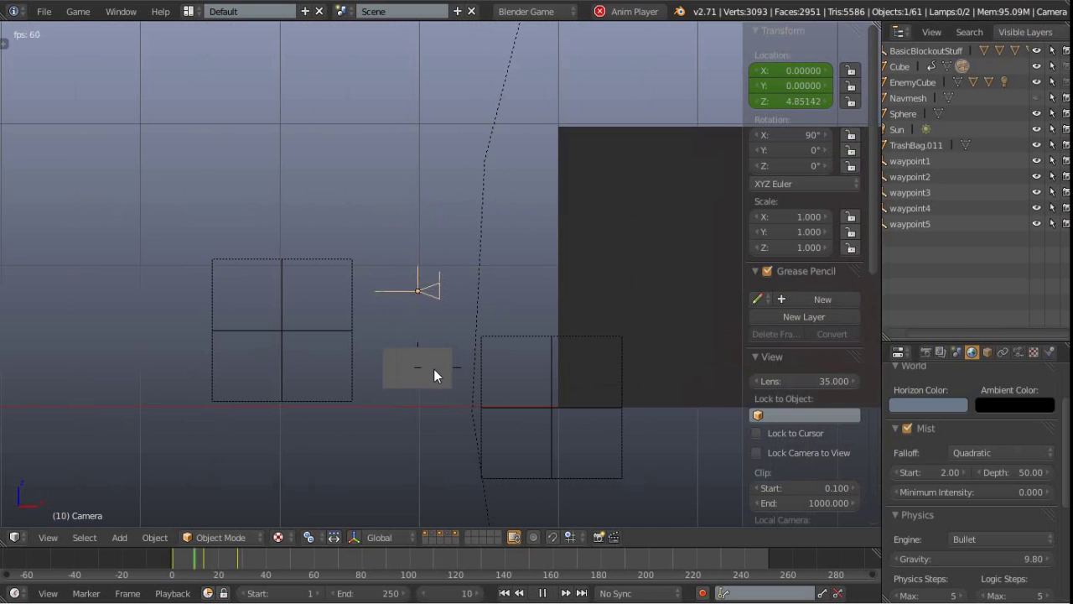
pyautogui.hotkey('alt', 'a')
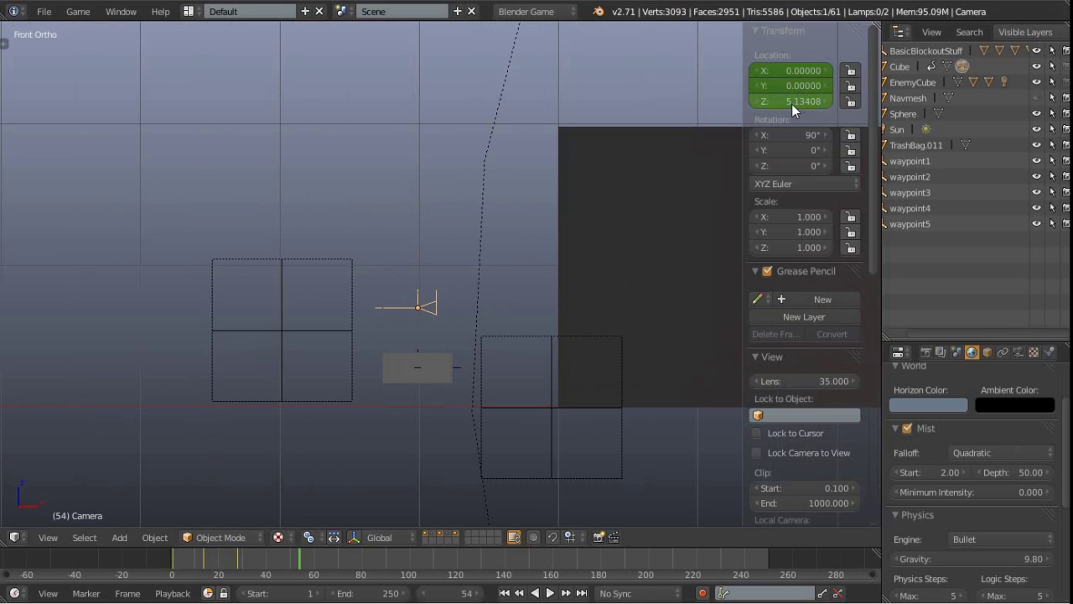
pyautogui.moveTo(292, 558); pyautogui.dragTo(171, 560)
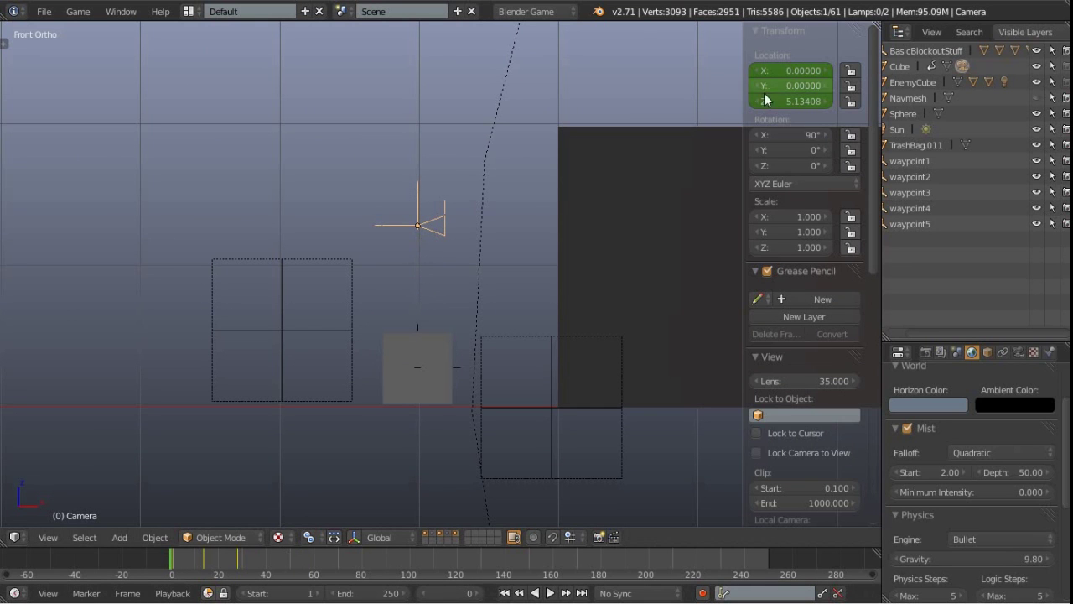
# Split the 3D view and display the camera's animation curves in a Graph Editor beside it
pyautogui.moveTo(876, 22); pyautogui.dragTo(404, 51)
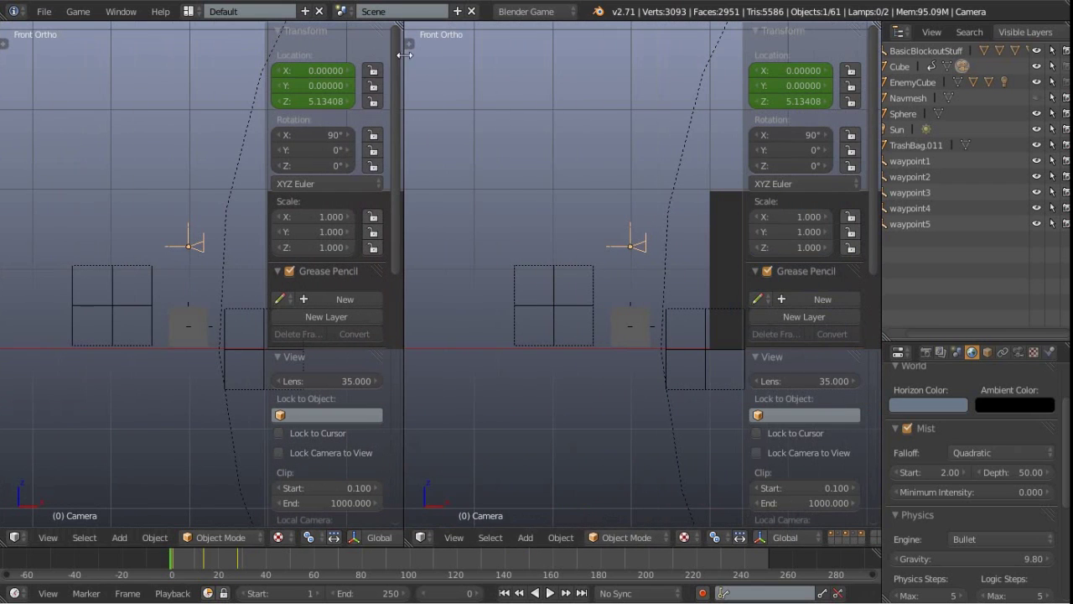
pyautogui.click(431, 538)
pyautogui.click(467, 473)
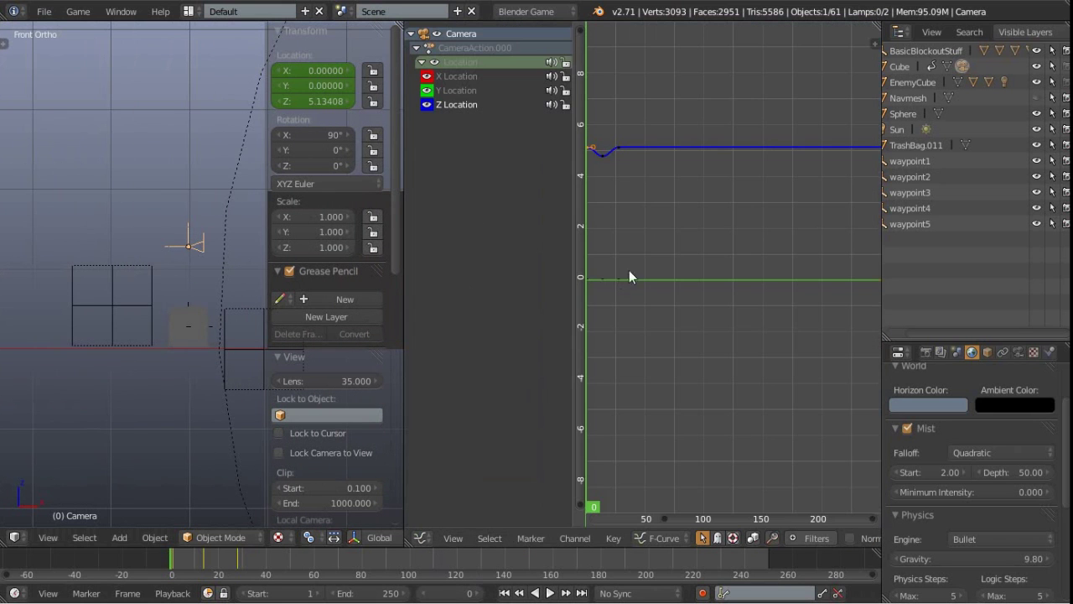
pyautogui.scroll(3, 678, 185)
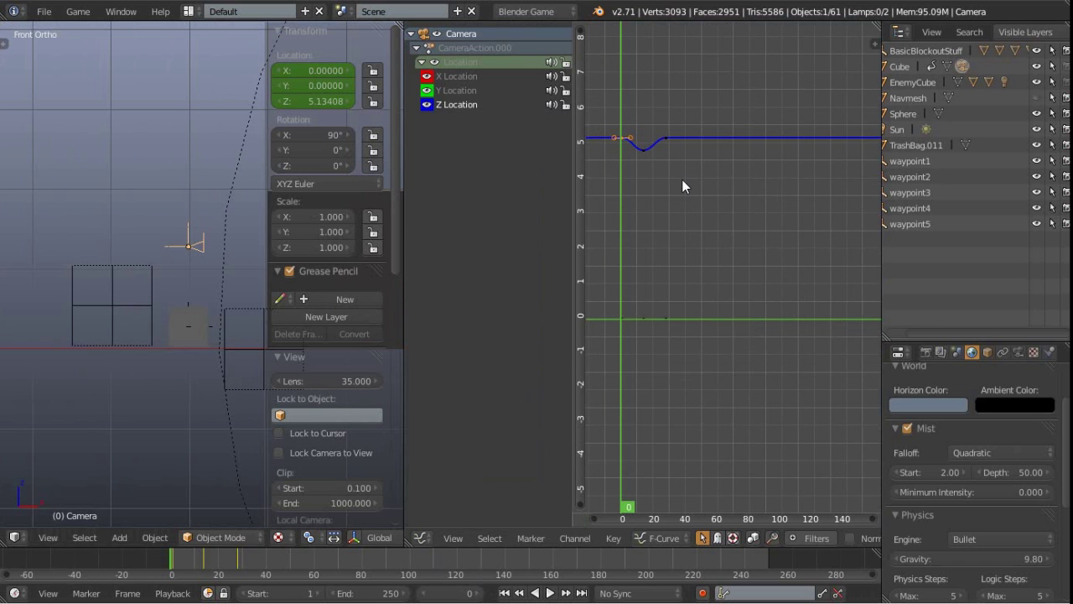
pyautogui.press('Home')
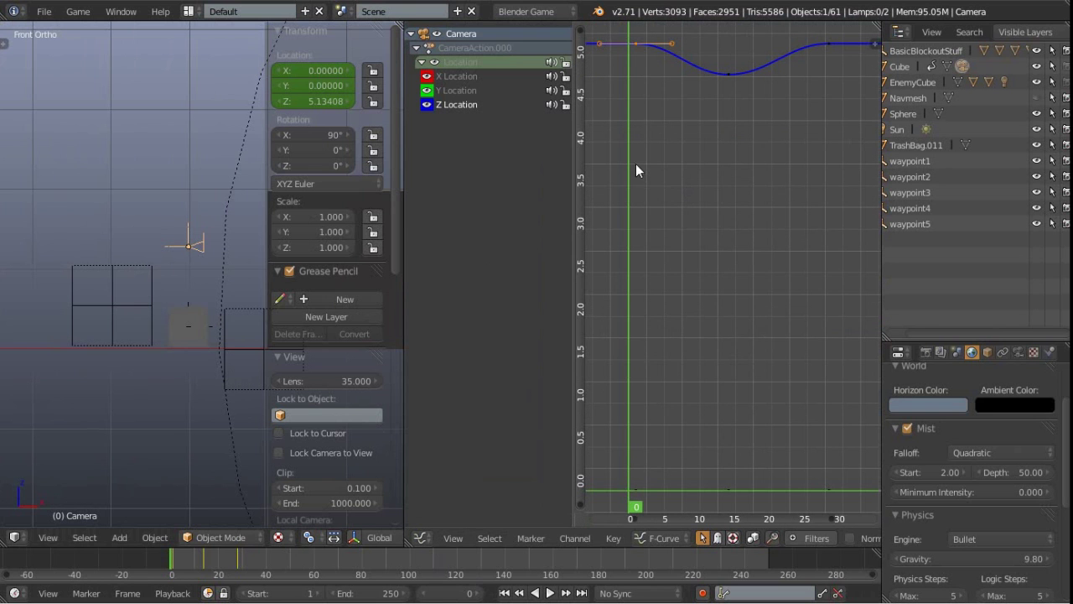
# Hide the X and Y Location curves and fit the camera's Z Location curve in the graph
pyautogui.click(426, 89)
pyautogui.click(426, 76)
pyautogui.press('Home')
pyautogui.scroll(-3, 719, 108)
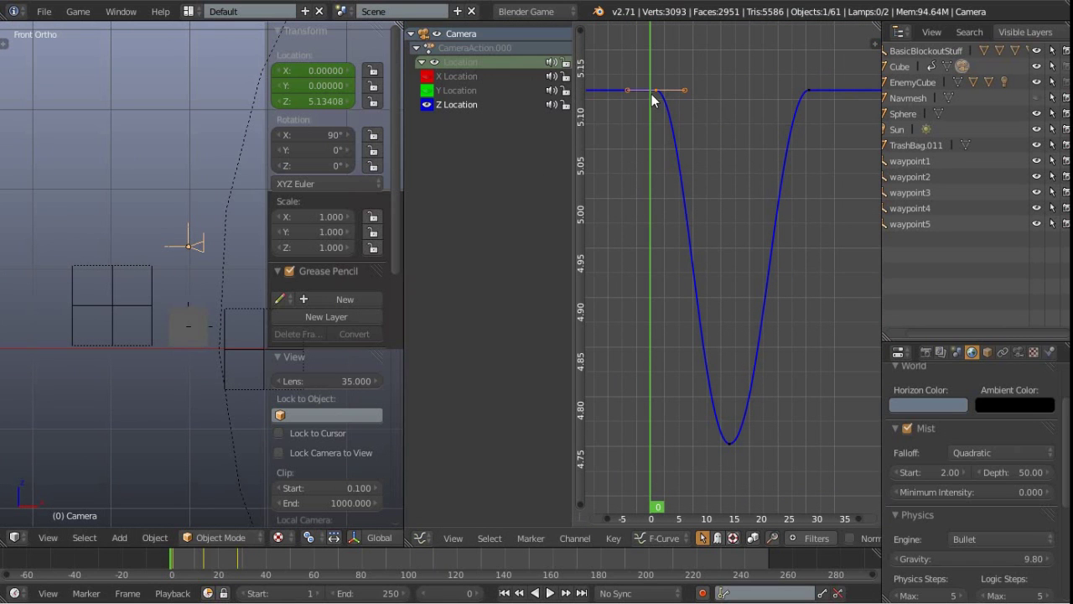
# Move all keyframes of the camera's Z Location curve straight down until the camera's Z location is about 2.15
pyautogui.press('a')
pyautogui.press('g')
pyautogui.press('y')
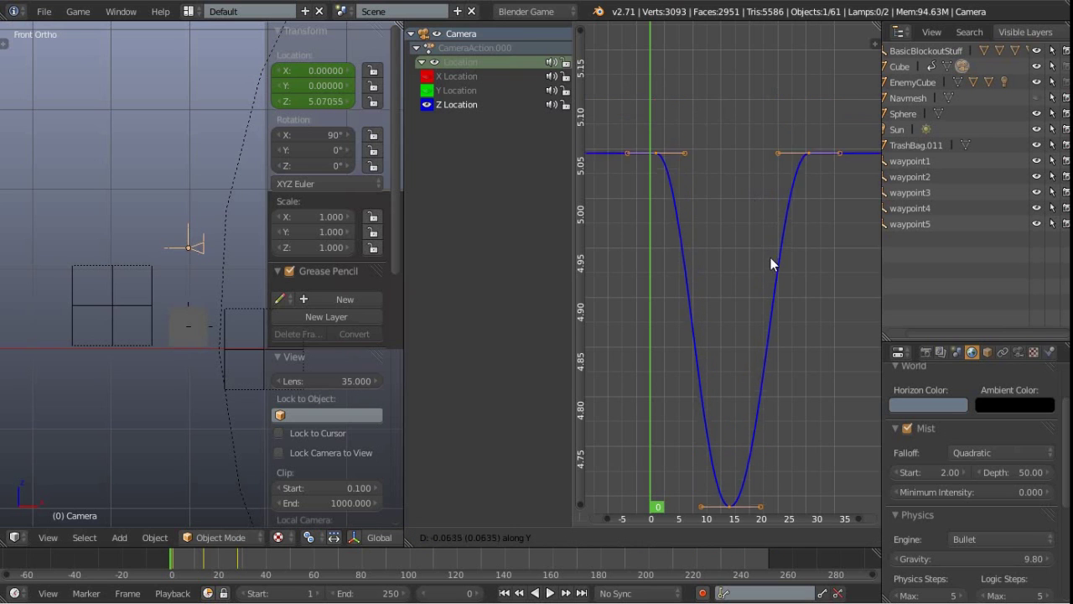
pyautogui.click(787, 365)
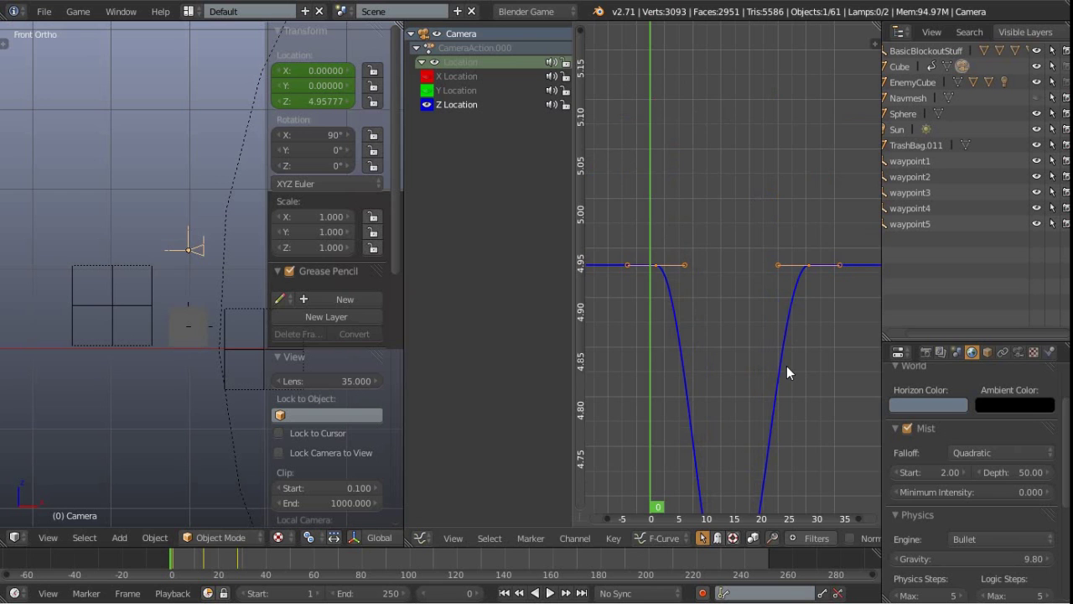
pyautogui.scroll(-3, 734, 360)
pyautogui.scroll(-8, 735, 354)
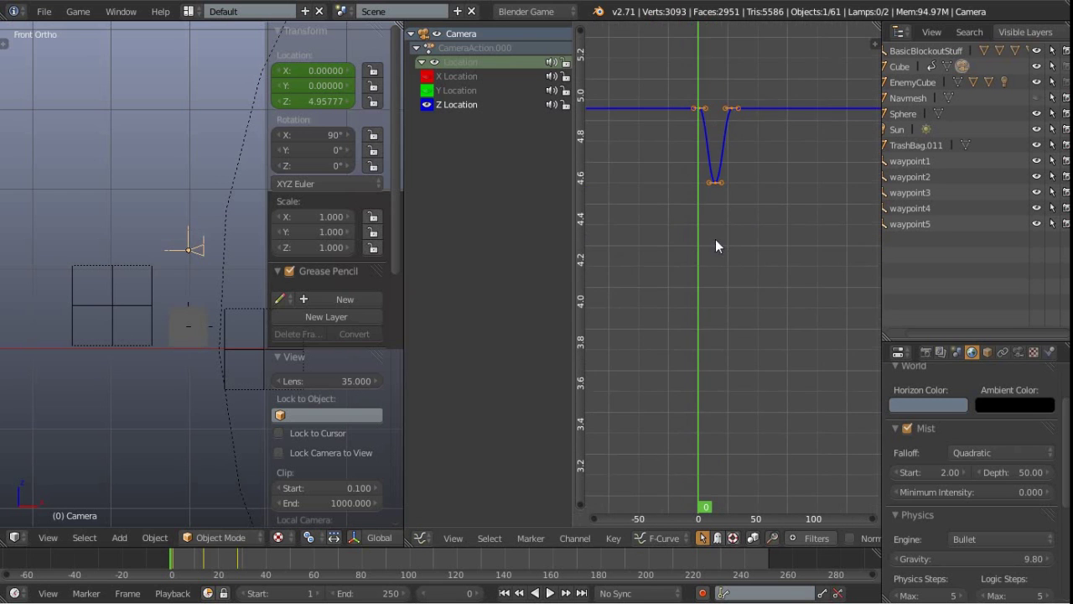
pyautogui.press('g')
pyautogui.press('y')
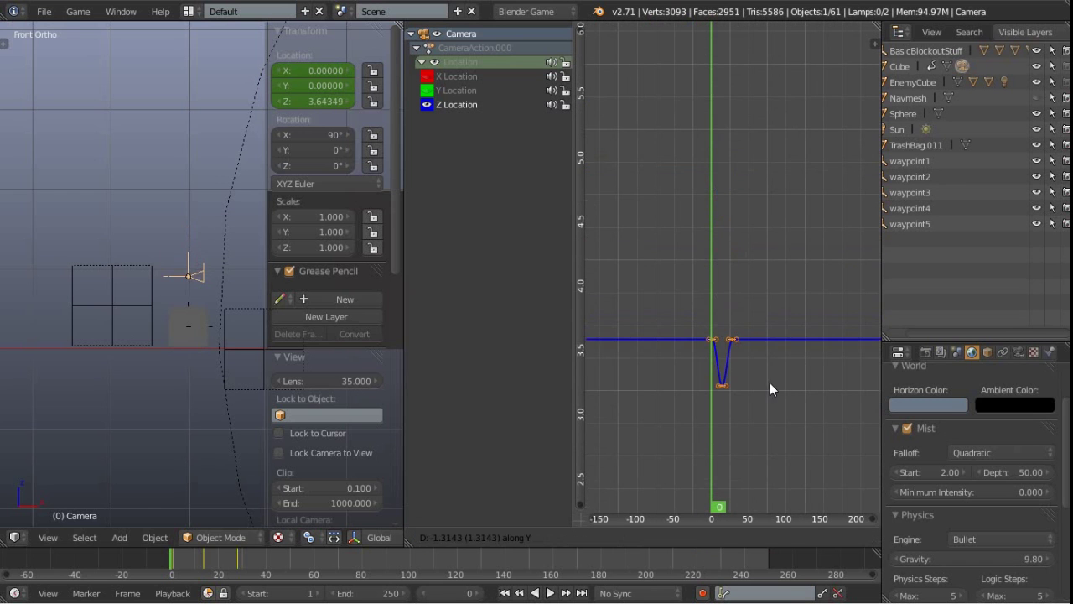
pyautogui.click(788, 482)
pyautogui.moveTo(751, 469); pyautogui.dragTo(791, 233, button='middle')
pyautogui.press('g')
pyautogui.press('y')
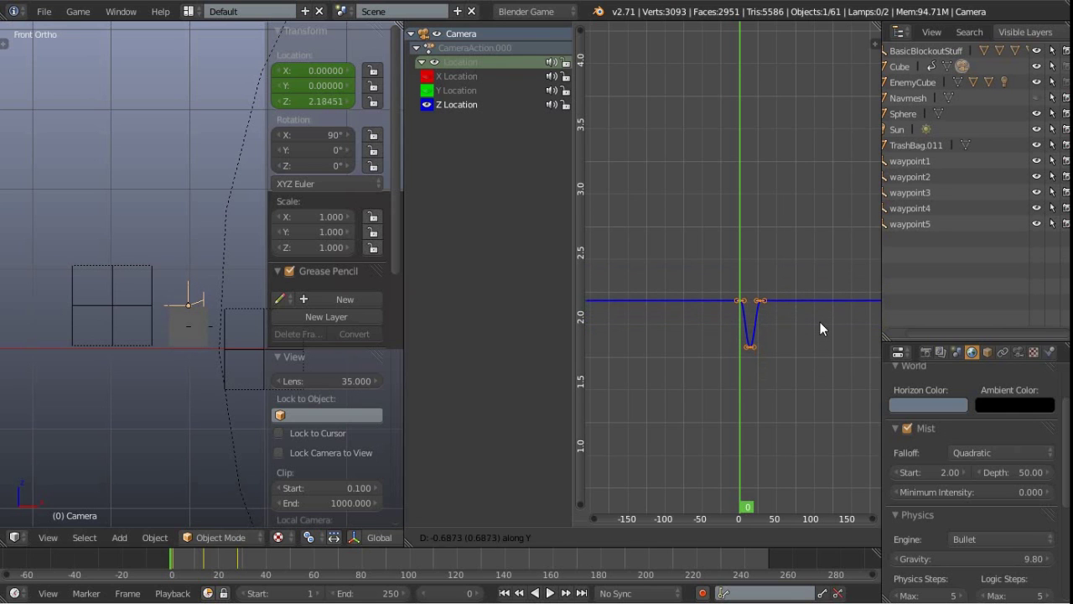
pyautogui.click(821, 333)
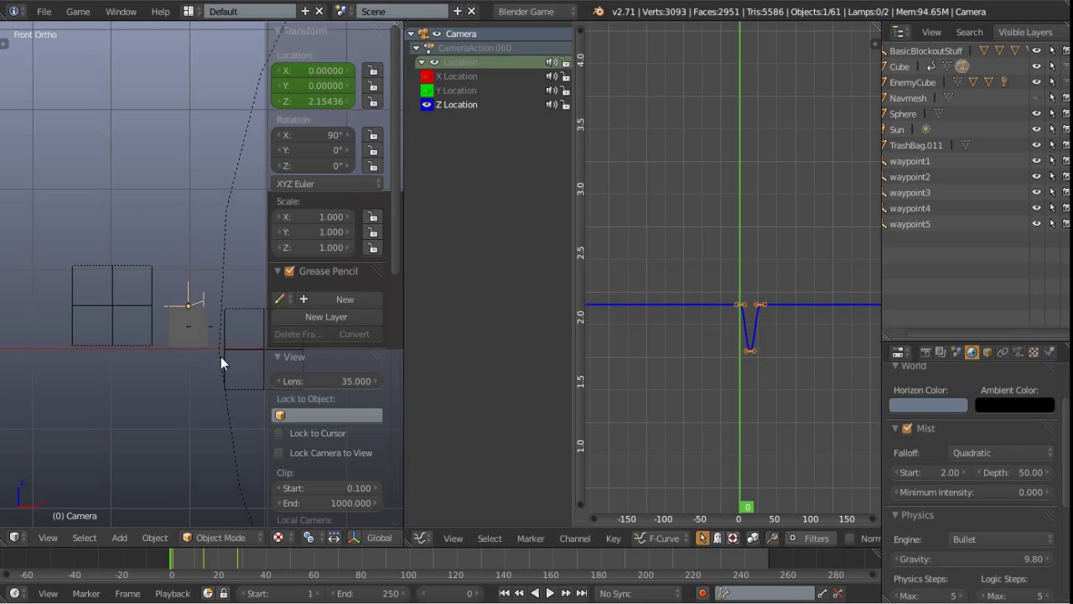
# Playtest the level from the maximized camera view, walking forward and looking around at the new eye height, and end the game
pyautogui.press('KP_0')
pyautogui.hotkey('ctrl', 'Up')
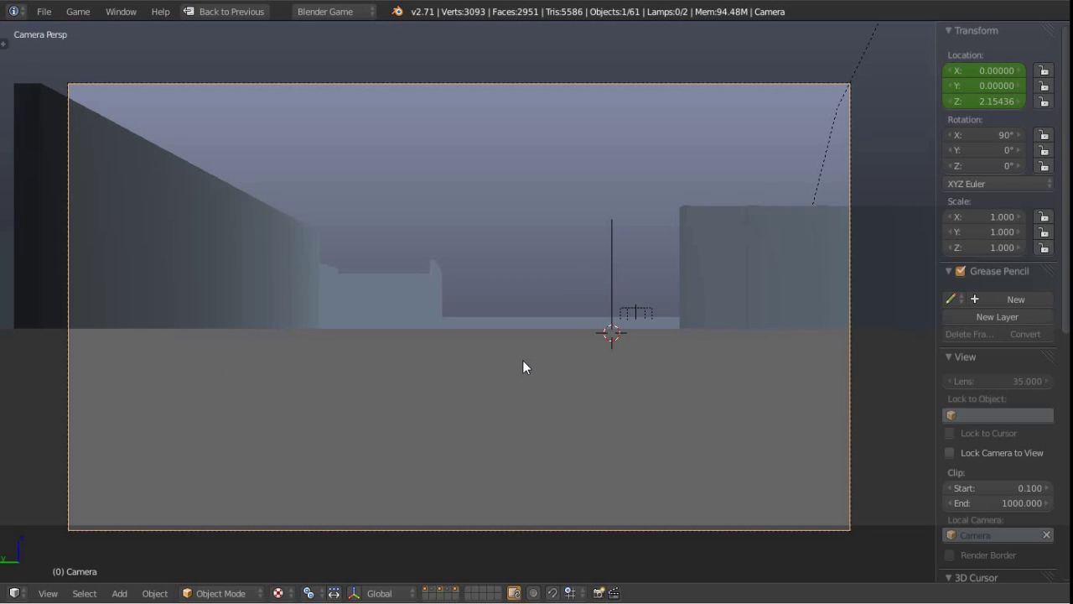
pyautogui.press('p')
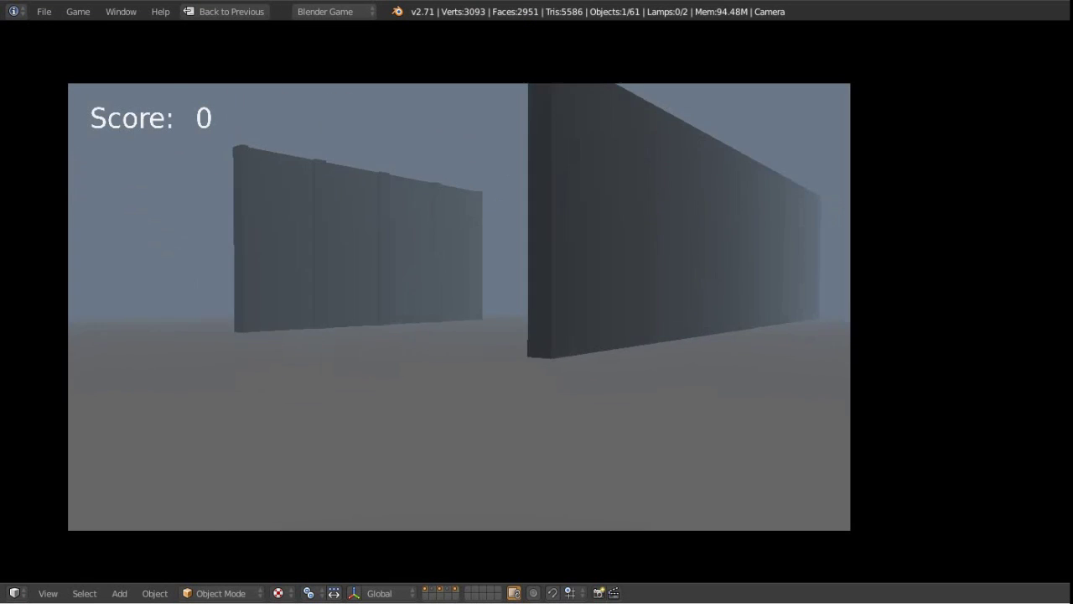
pyautogui.press('w')
pyautogui.press('w')
pyautogui.press('Right')
pyautogui.press('Escape')
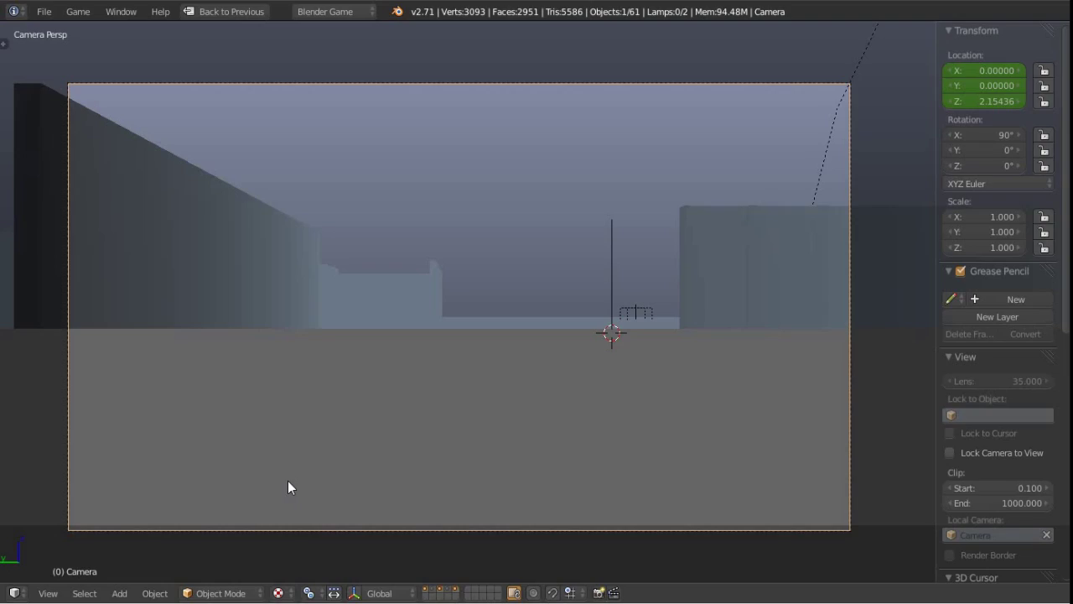
# Raise the lowest keyframe of the camera's Z Location curve by about 0.19, leaving its frame unchanged
pyautogui.hotkey('ctrl', 'Up')
pyautogui.moveTo(735, 348); pyautogui.dragTo(700, 349, button='middle')
pyautogui.scroll(8, 643, 319)
pyautogui.scroll(6, 644, 329)
pyautogui.scroll(5, 700, 349)
pyautogui.rightClick(678, 385)
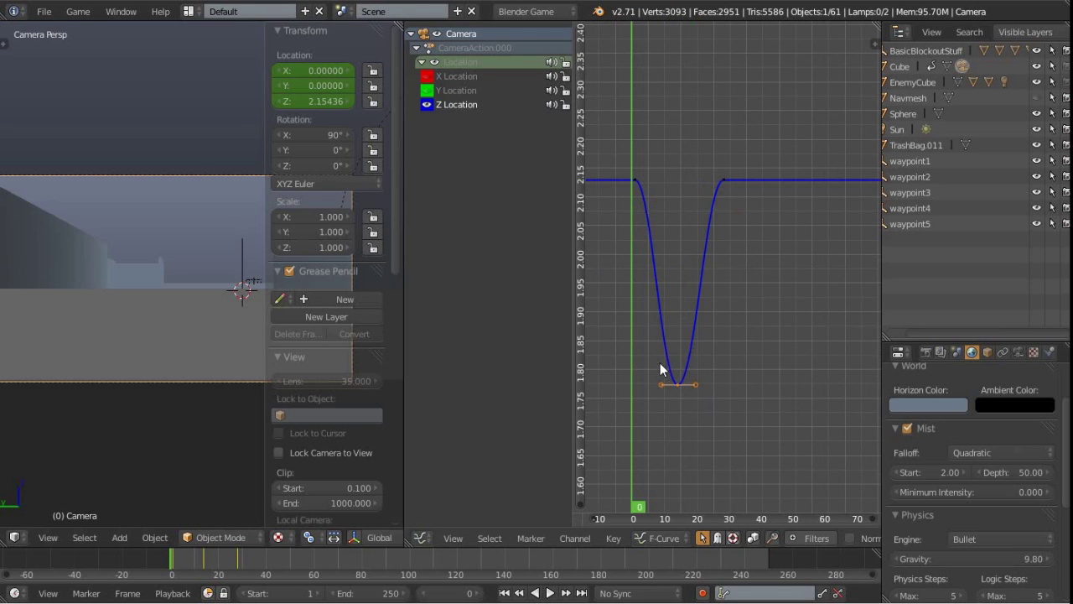
pyautogui.press('g')
pyautogui.press('y')
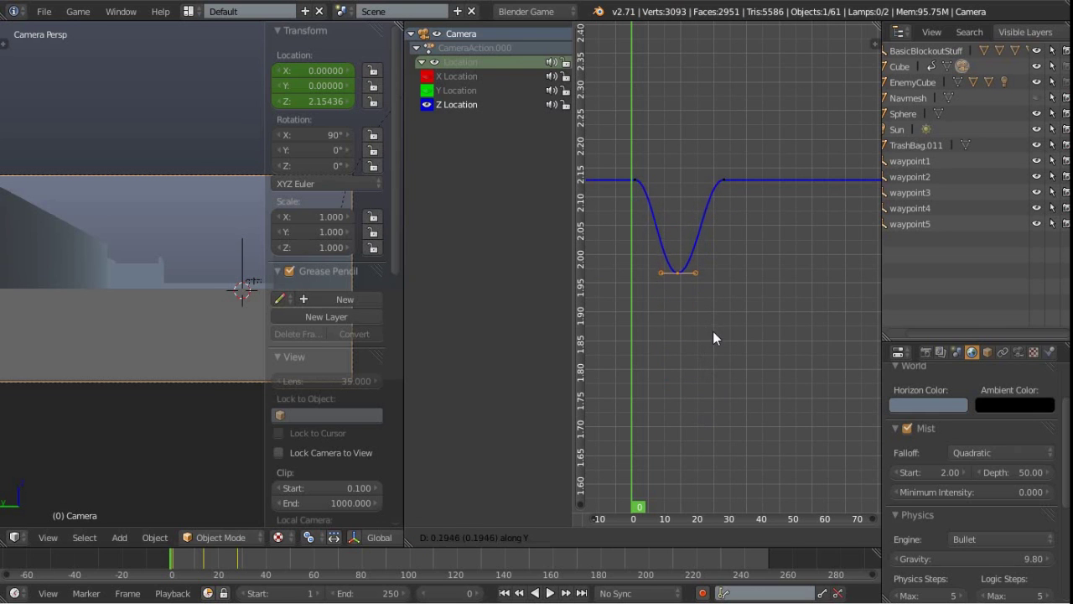
pyautogui.click(712, 340)
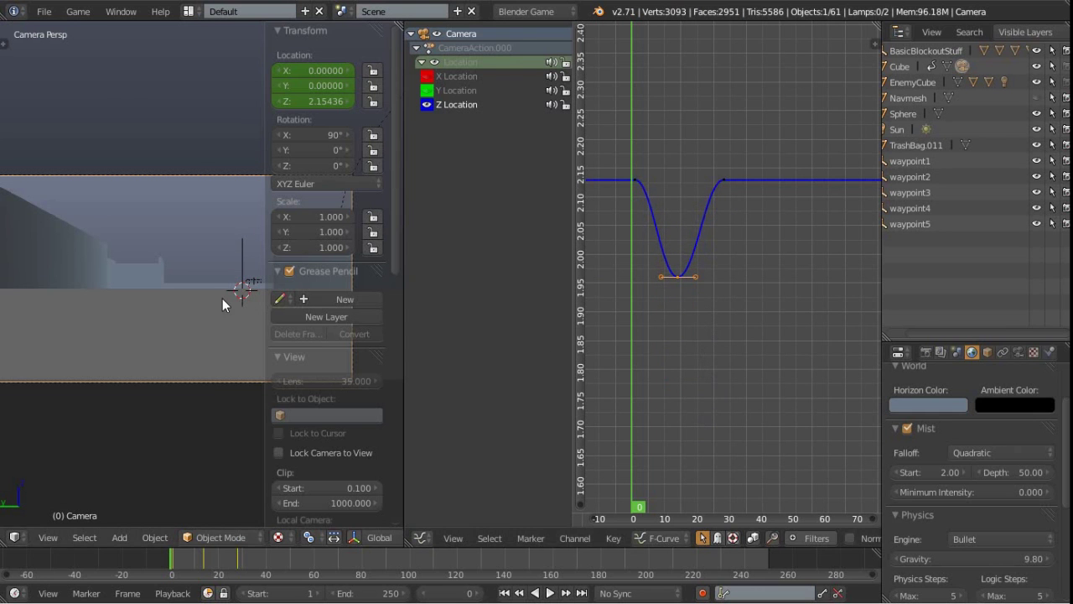
# Playtest the level twice in the maximized camera view, walking along the walls to check the camera height, and end the game
pyautogui.hotkey('shift', 'space')
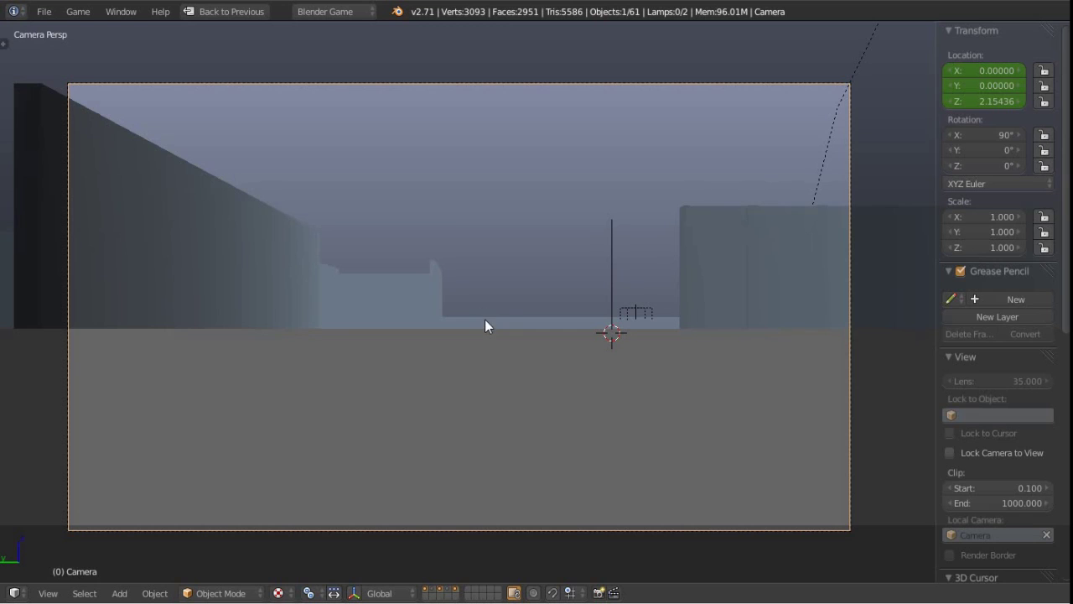
pyautogui.press('p')
pyautogui.press('w')
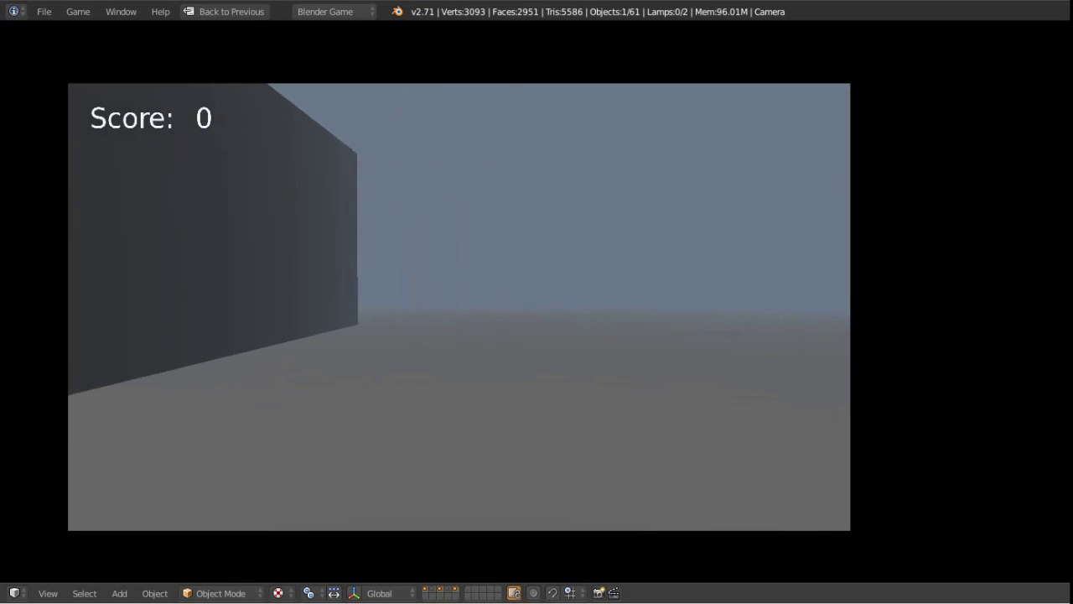
pyautogui.press('w')
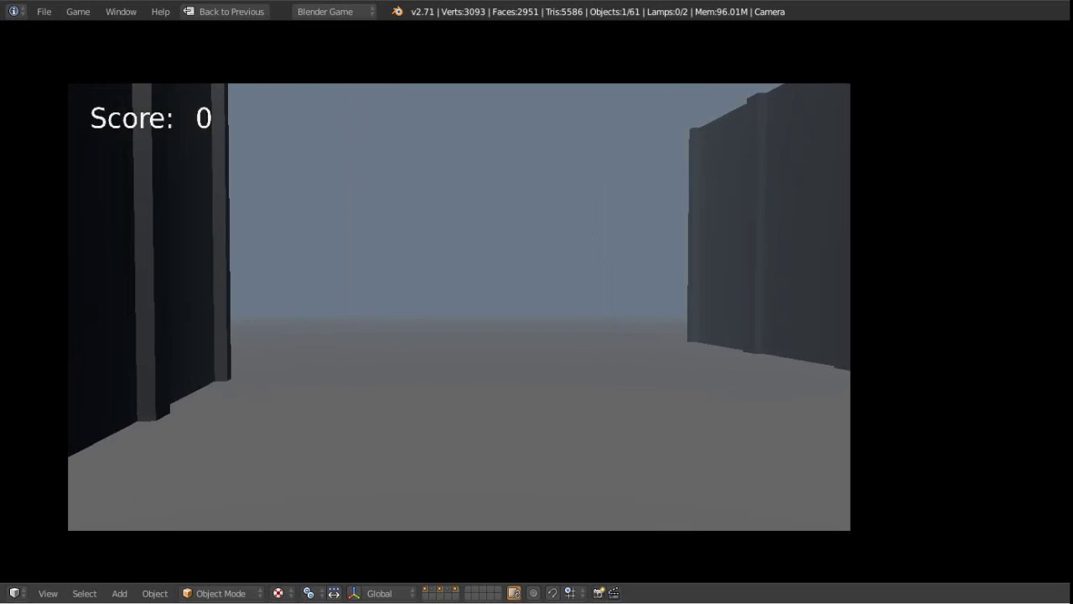
pyautogui.press('Escape')
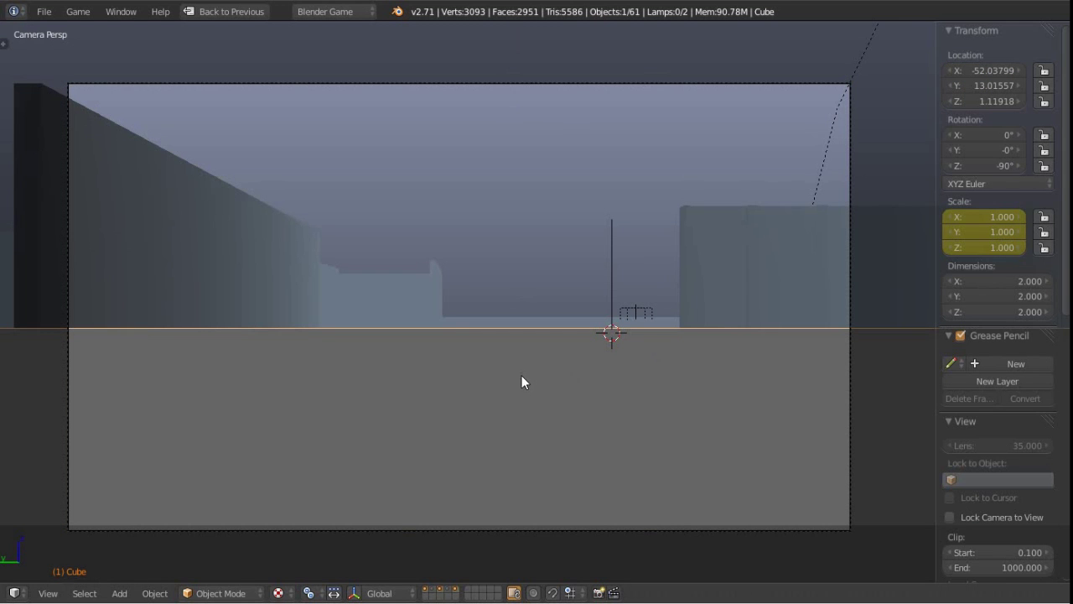
pyautogui.press('p')
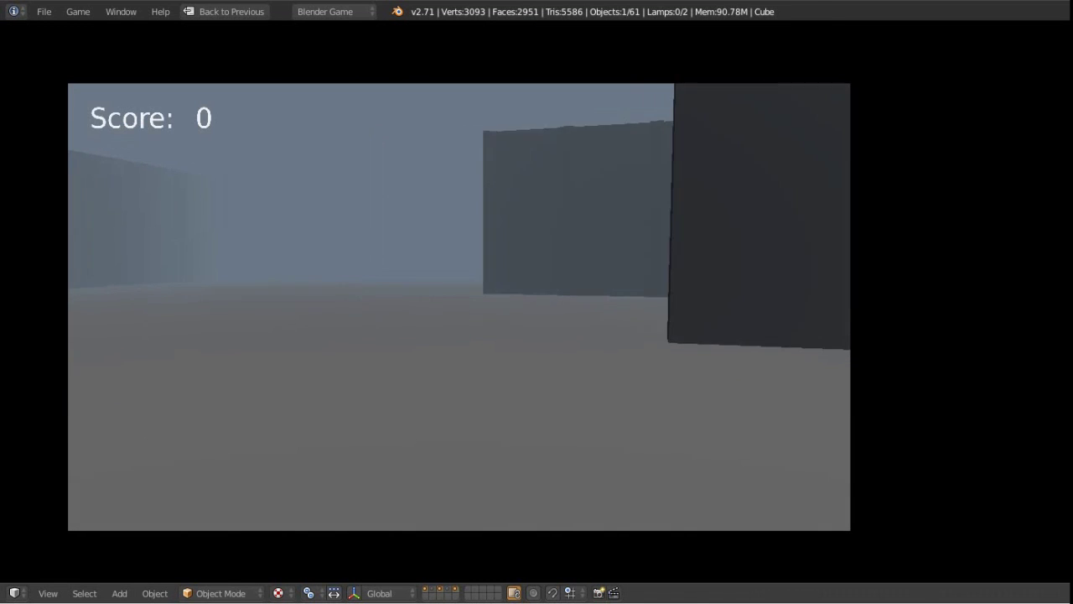
pyautogui.press('w')
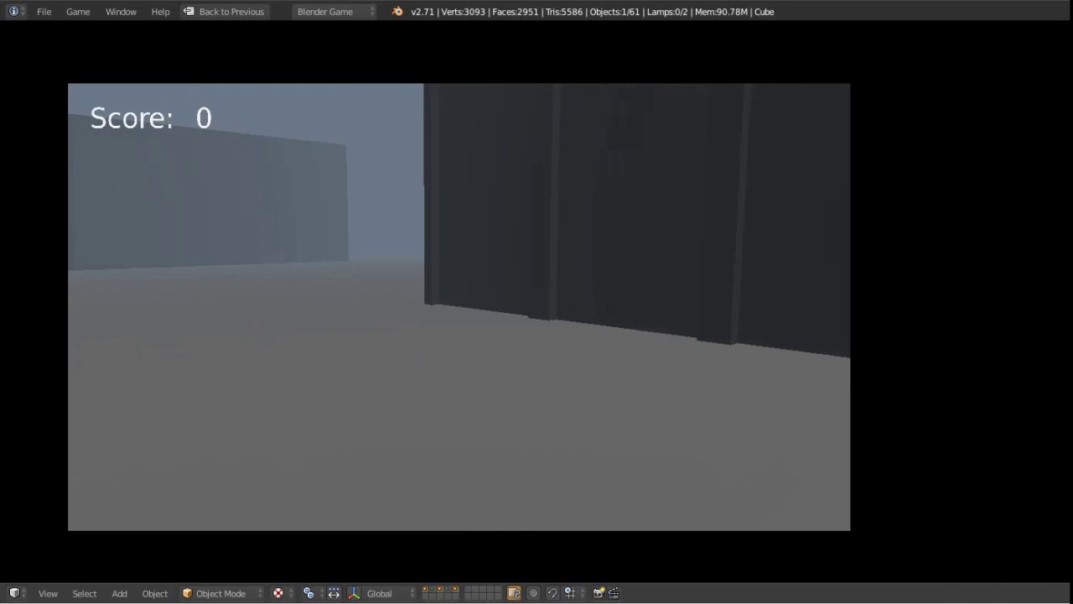
pyautogui.press('Escape')
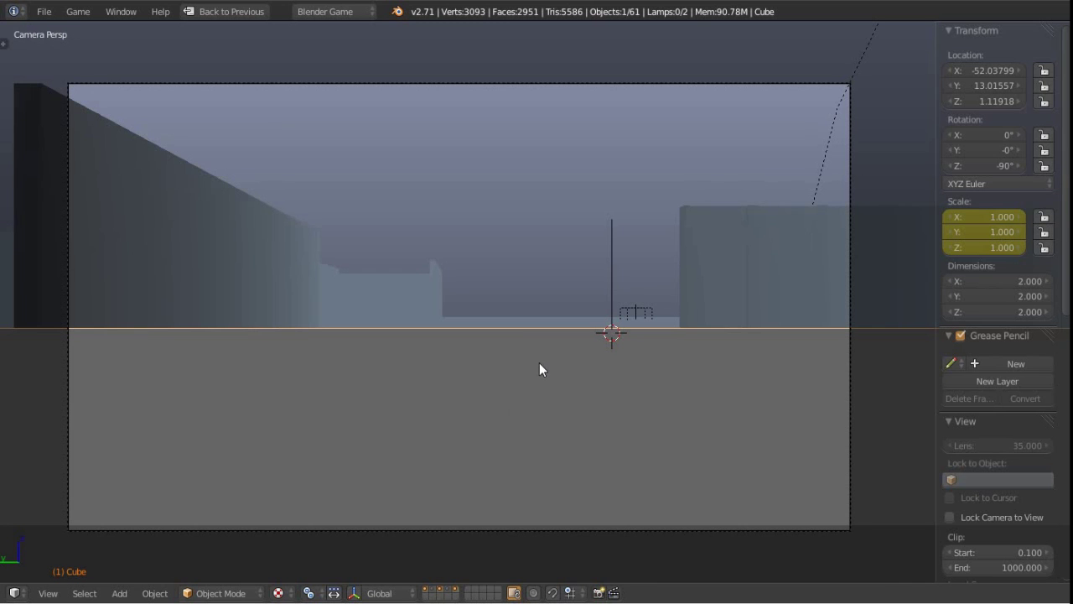
# Set the forward motion actuator's Y location of the player cube to 0.15 in the maximized logic editor
pyautogui.hotkey('ctrl', 'Up')
pyautogui.hotkey('ctrl', 'Up')
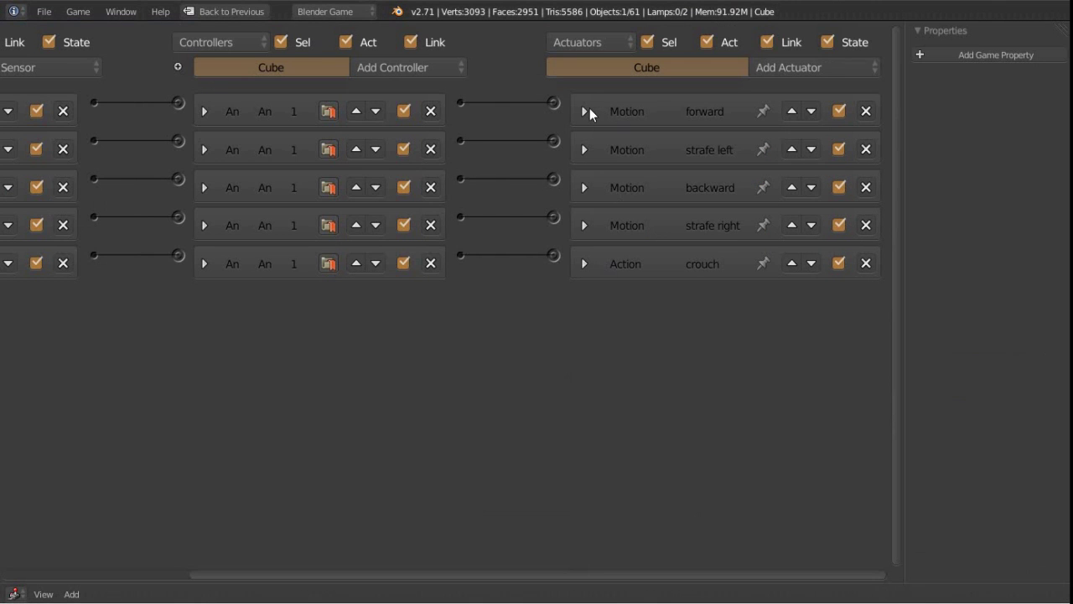
pyautogui.moveTo(224, 388); pyautogui.dragTo(492, 411, button='middle')
pyautogui.hotkey('ctrl', 'Up')
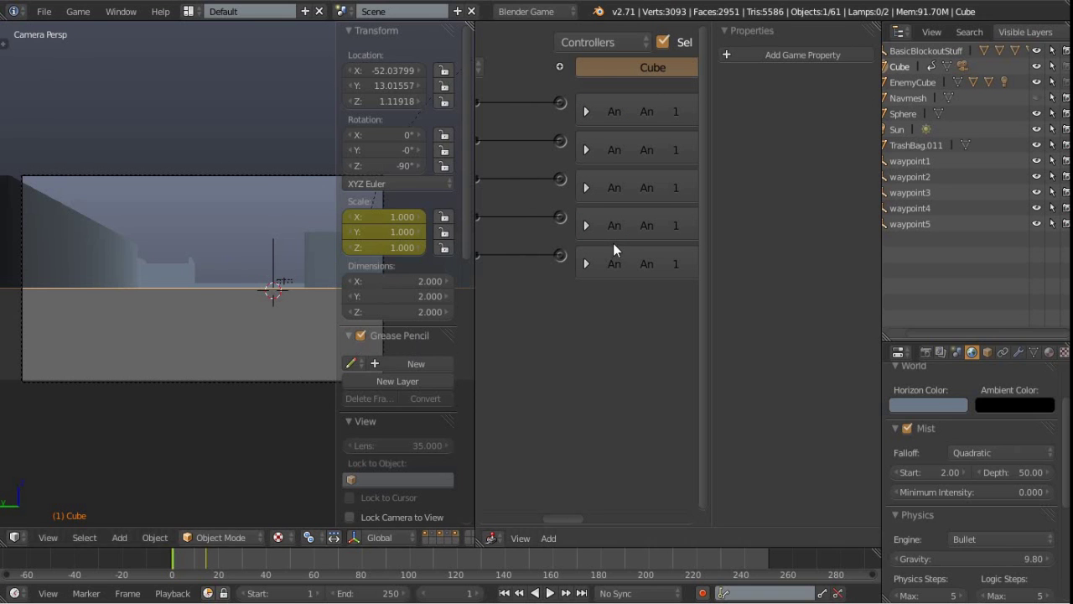
pyautogui.hotkey('ctrl', 'Up')
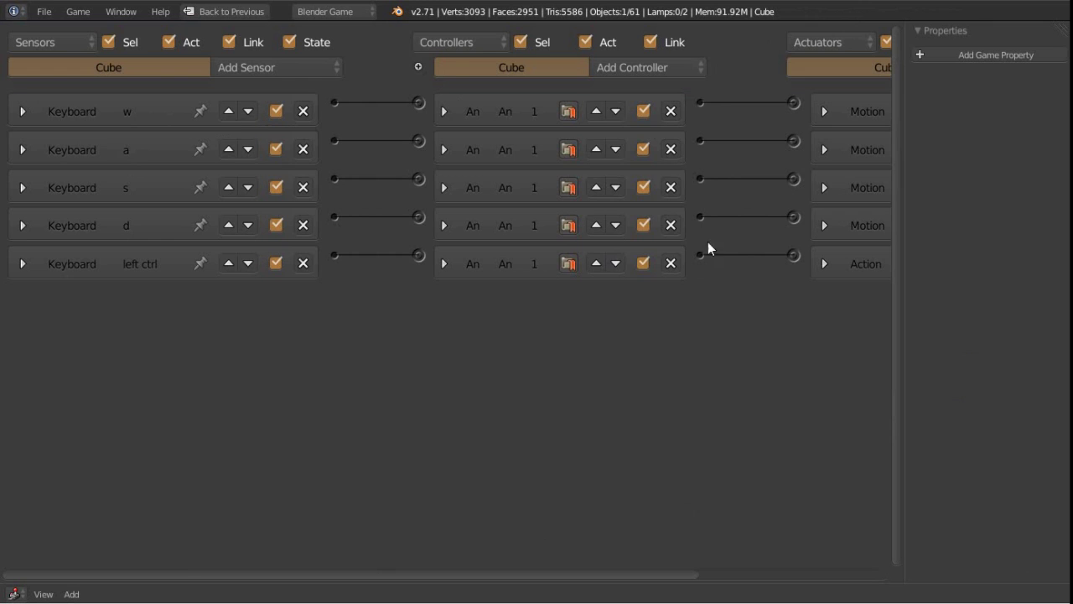
pyautogui.moveTo(654, 126); pyautogui.dragTo(391, 357, button='middle')
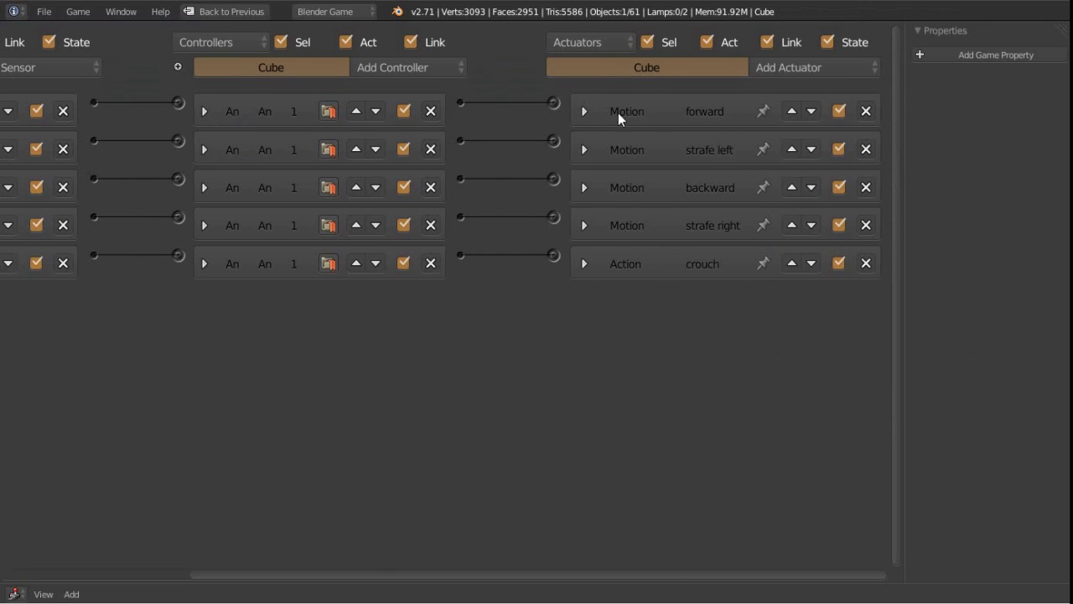
pyautogui.click(580, 110)
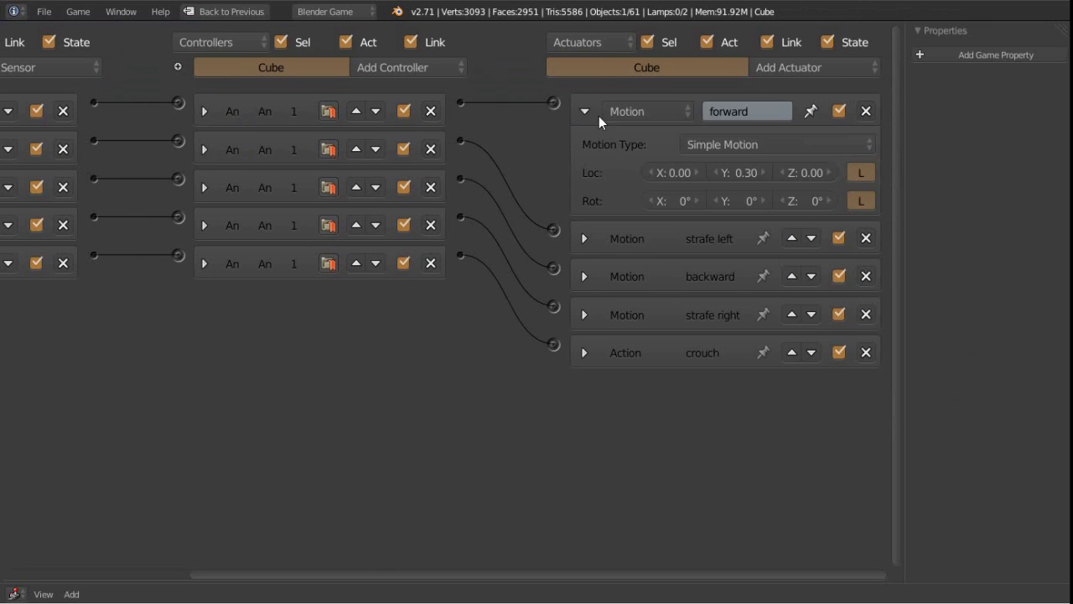
pyautogui.click(738, 173)
pyautogui.write('0.15')
pyautogui.press('Return')
# Set the strafe left motion actuator's X location to -0.15
pyautogui.click(584, 238)
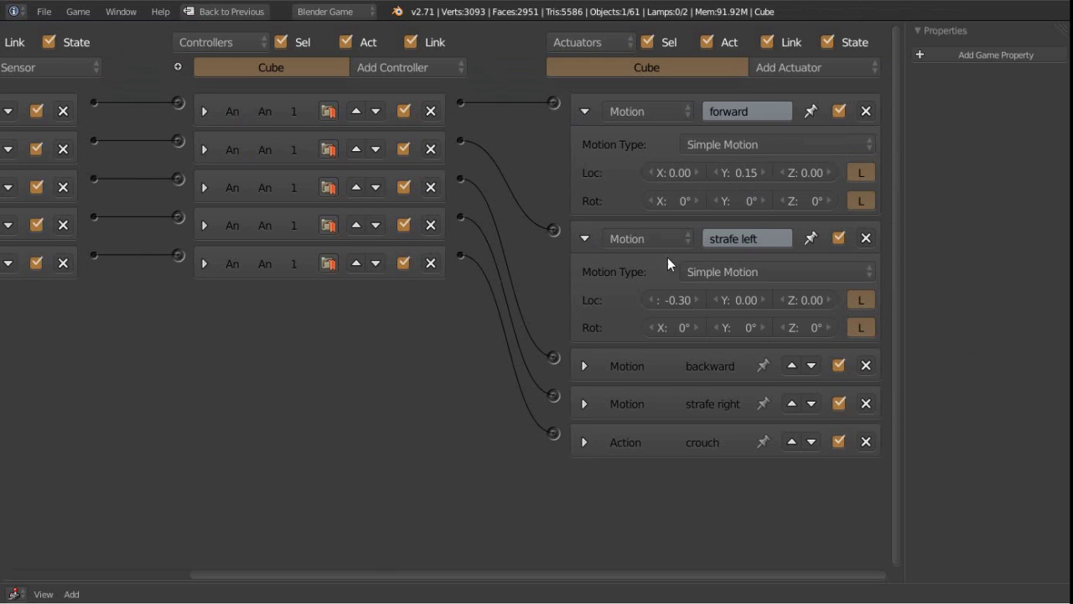
pyautogui.click(683, 300)
pyautogui.hotkey('ctrl', 'a')
pyautogui.write('-0.15')
pyautogui.press('Return')
# Set the backward motion actuator's Y location to -0.15 and collapse that actuator
pyautogui.click(589, 367)
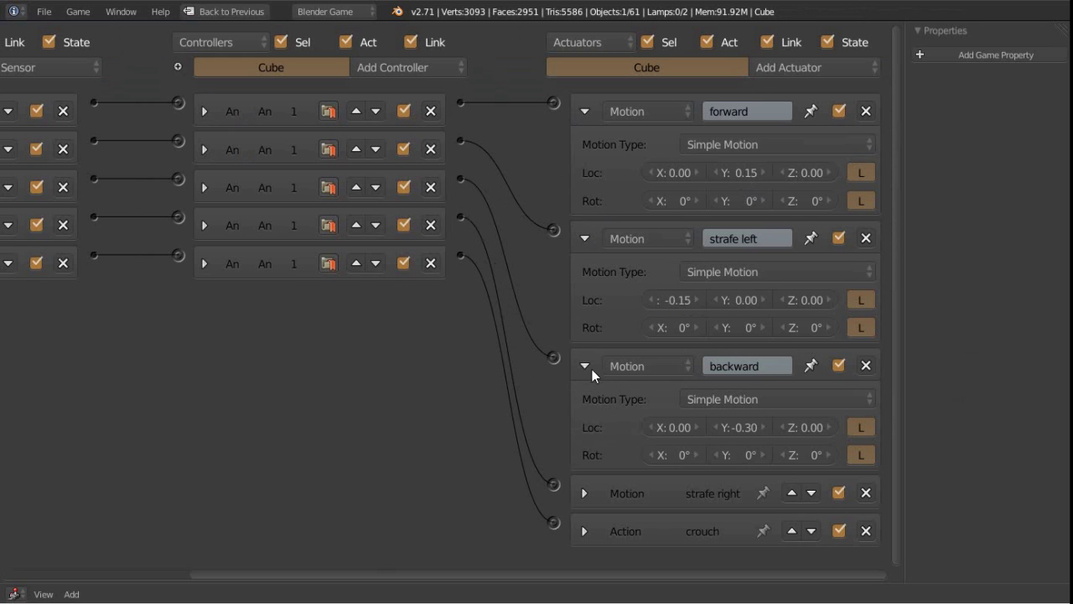
pyautogui.click(738, 427)
pyautogui.write('-0.15')
pyautogui.press('Return')
pyautogui.click(589, 367)
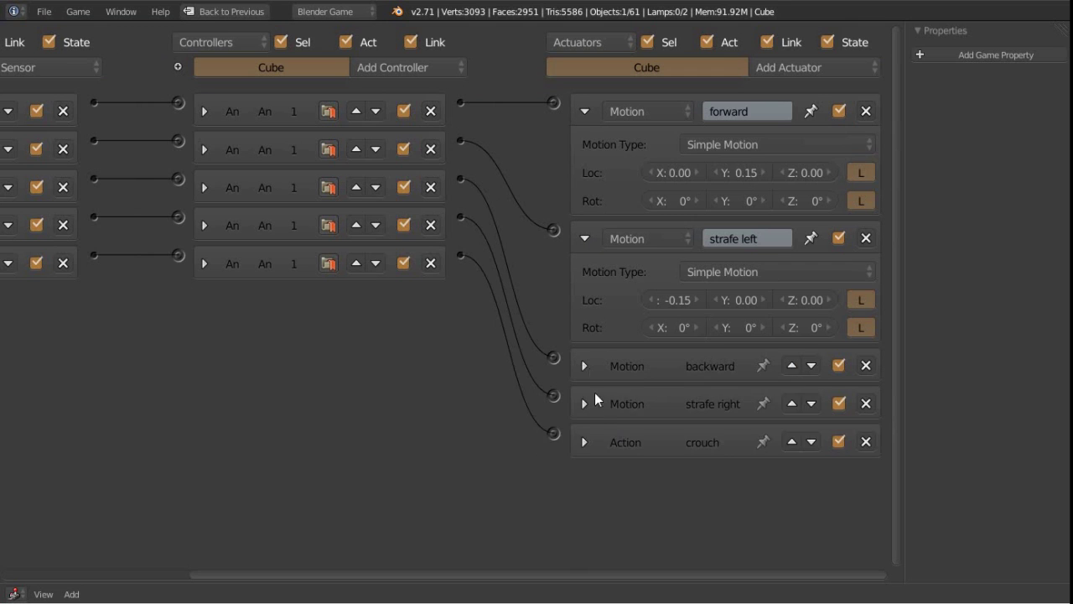
# Set the strafe right motion actuator's X location to 0.15
pyautogui.click(589, 401)
pyautogui.click(686, 463)
pyautogui.write('0.15')
pyautogui.press('Return')
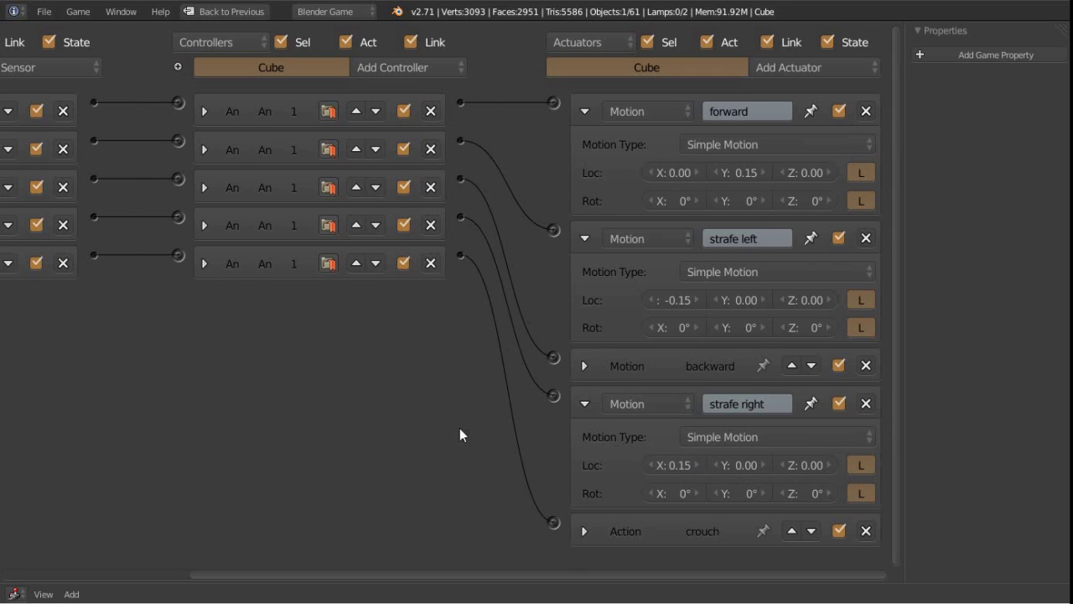
# Playtest the level in the maximized camera view, walking and strafing around the walls to check the movement speed, and end the game
pyautogui.hotkey('ctrl', 'Up')
pyautogui.hotkey('ctrl', 'Up')
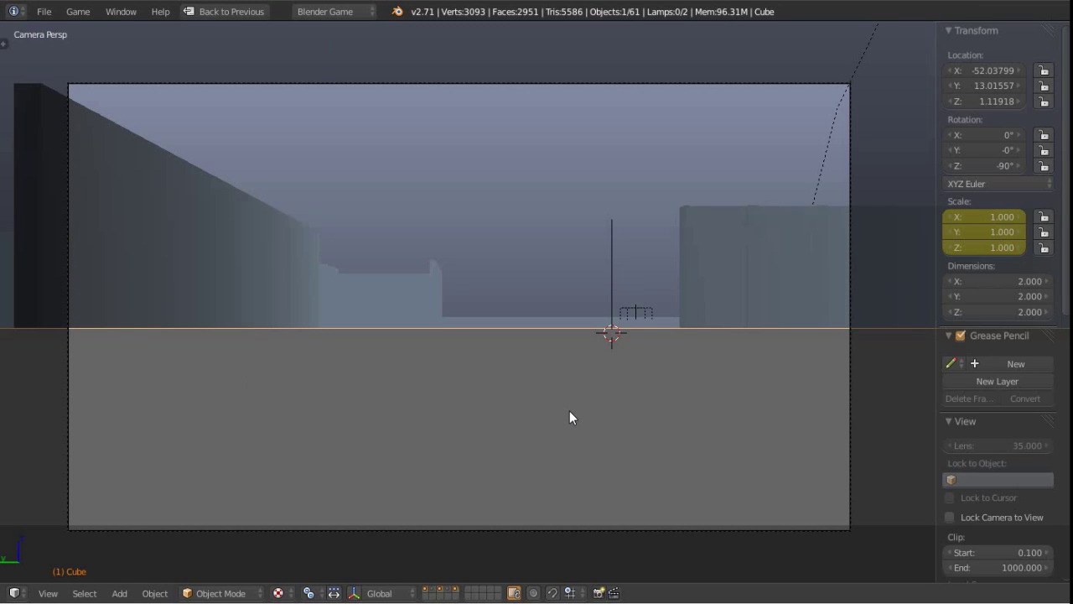
pyautogui.press('p')
pyautogui.press('w')
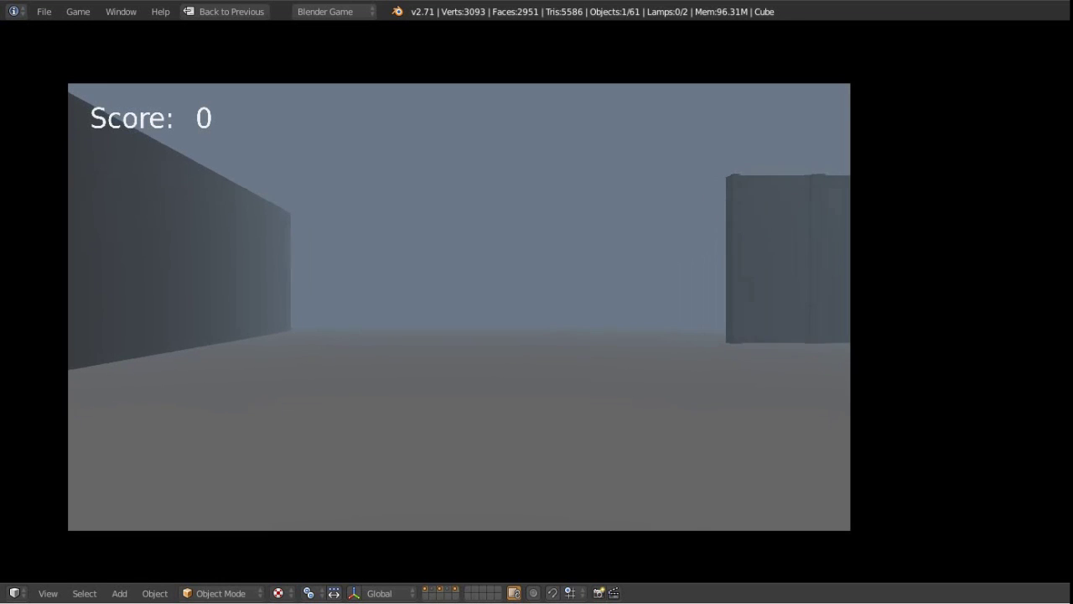
pyautogui.press('w')
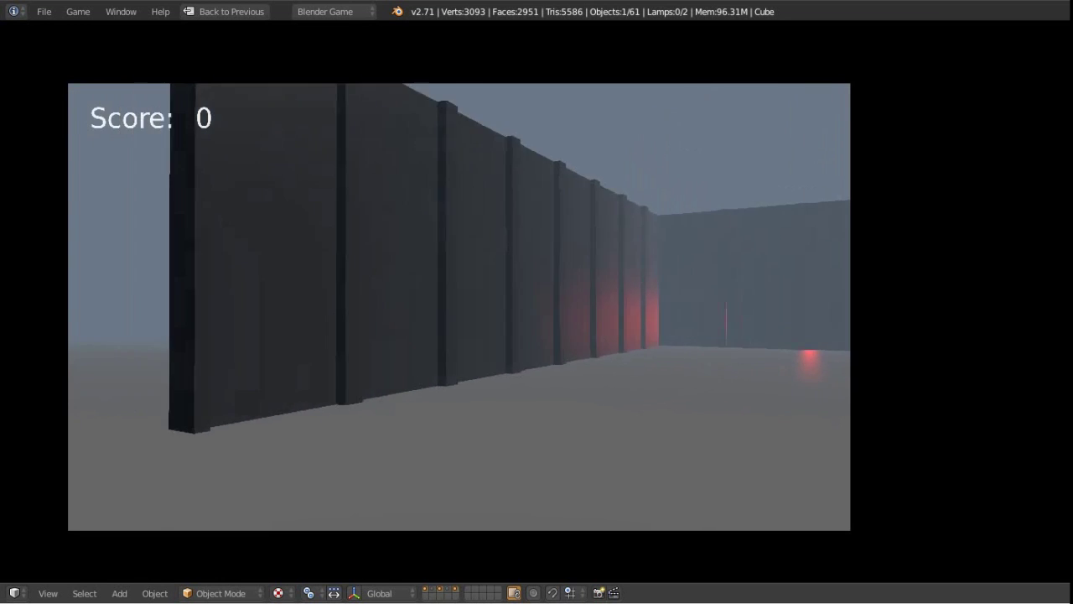
pyautogui.press('a')
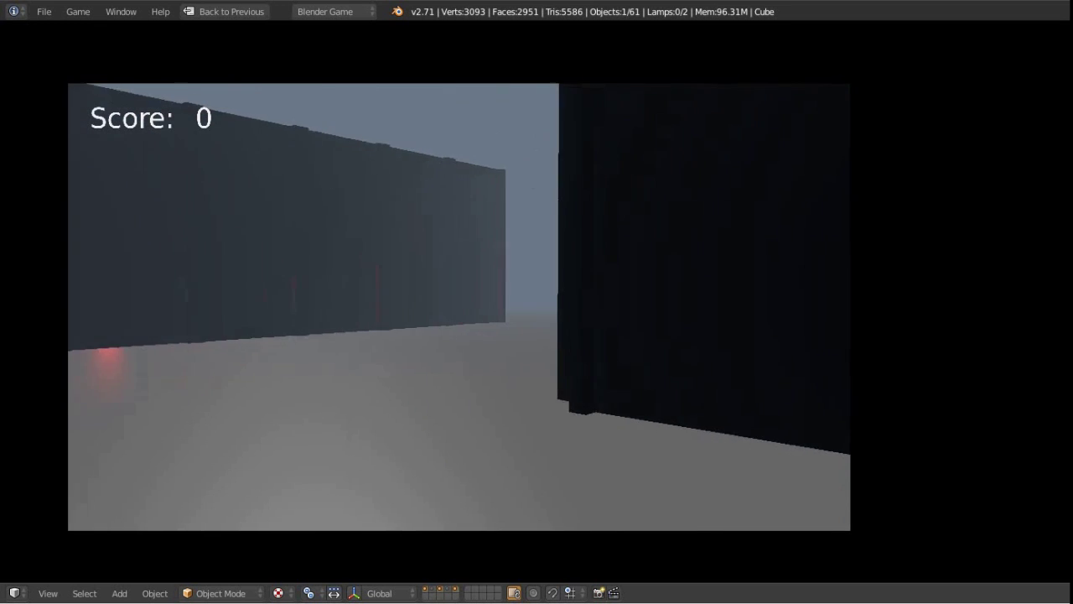
pyautogui.press('w')
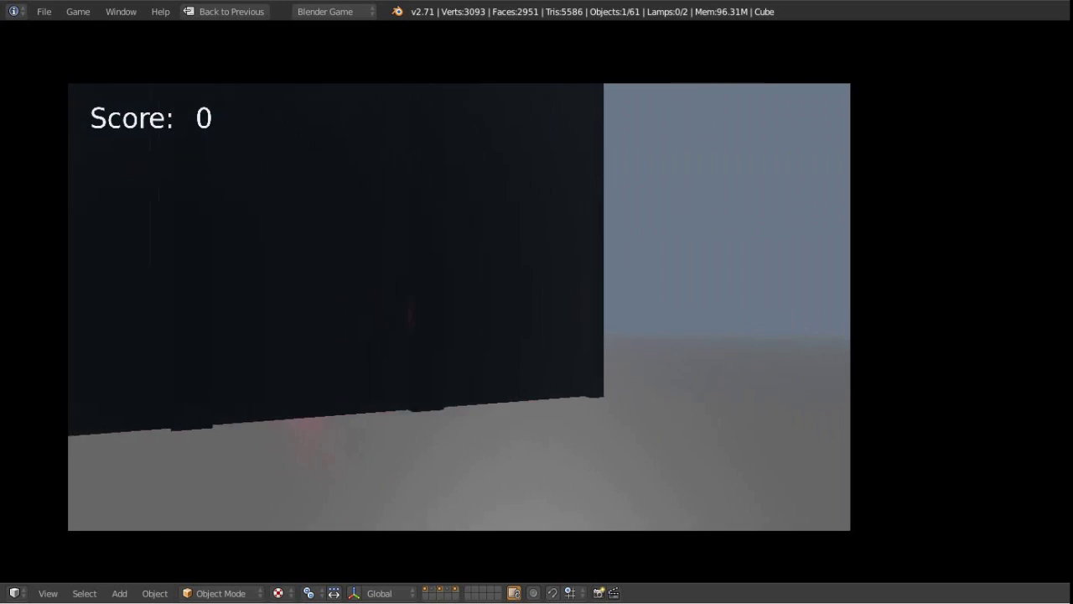
pyautogui.press('s')
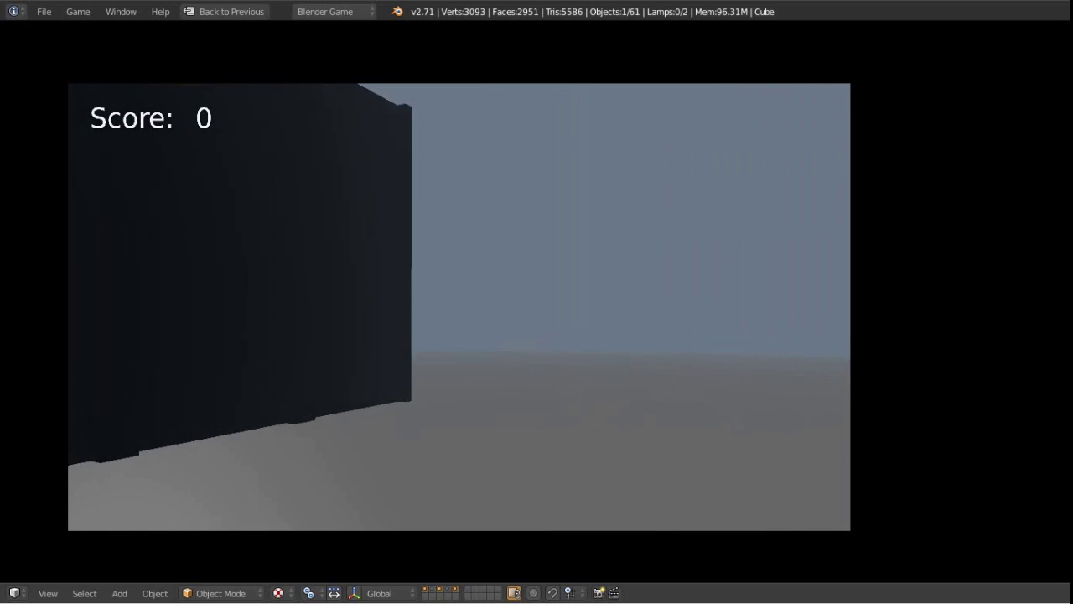
pyautogui.press('Escape')
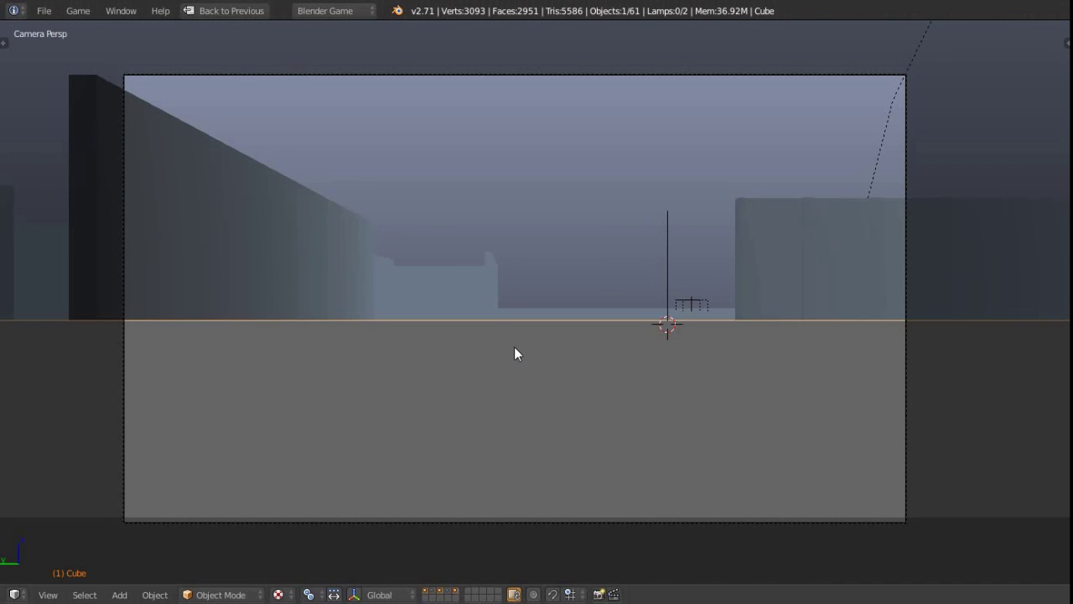
# Move the trash bag across the level to just in front of the player cube, keeping its height locked
pyautogui.moveTo(711, 372); pyautogui.dragTo(619, 367, button='middle')
pyautogui.scroll(3, 616, 366)
pyautogui.moveTo(528, 343); pyautogui.dragTo(471, 264, button='middle')
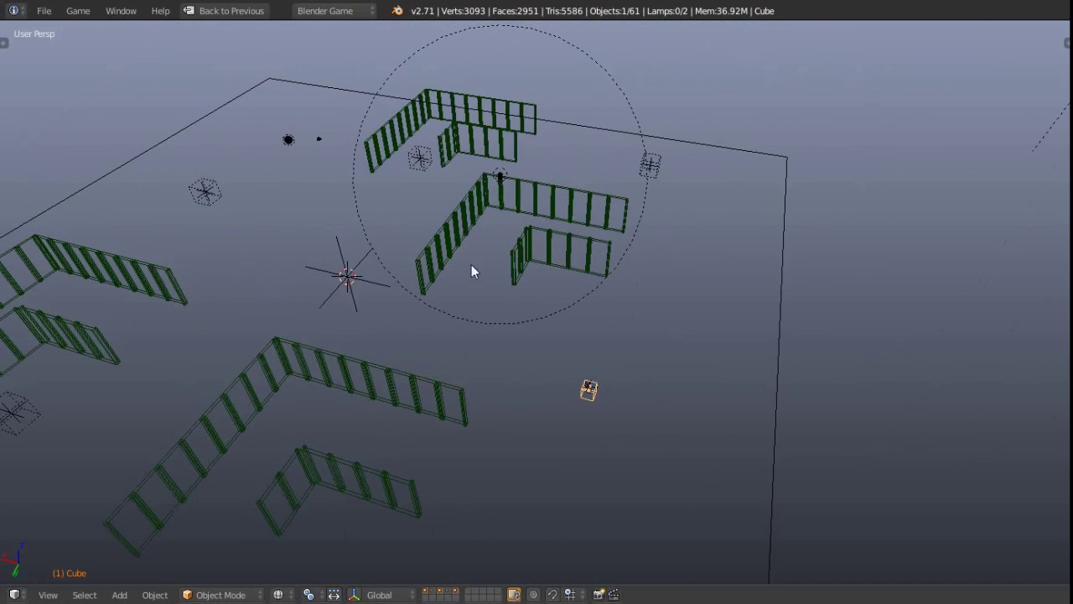
pyautogui.rightClick(319, 138)
pyautogui.moveTo(350, 223); pyautogui.dragTo(295, 166, button='middle')
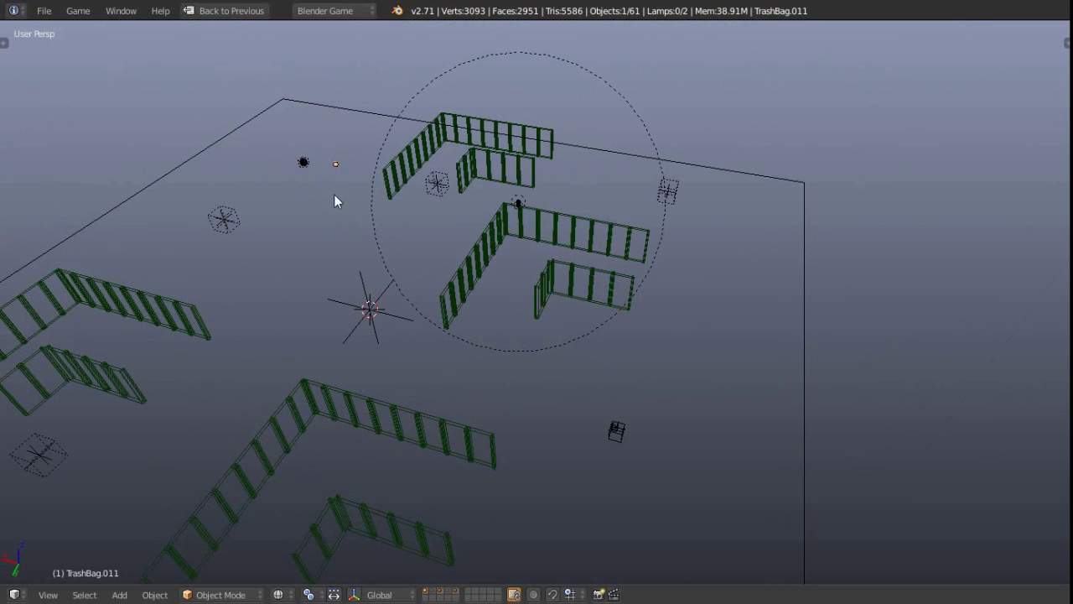
pyautogui.press('g')
pyautogui.hotkey('shift', 'z')
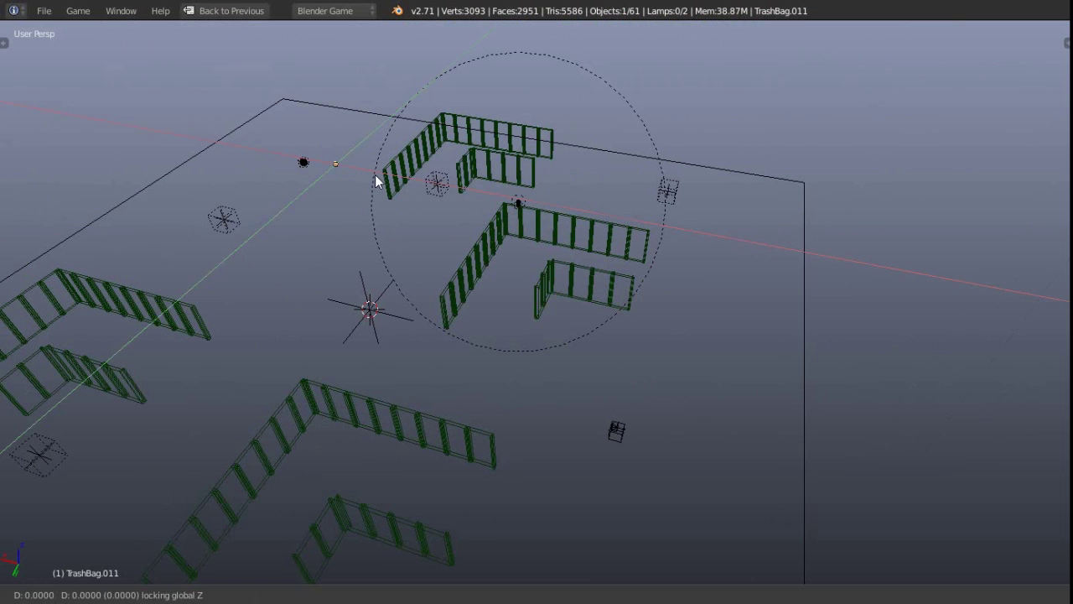
pyautogui.click(612, 431)
# Move the trash bag farther ahead of the player in the camera view, keeping its height locked
pyautogui.rightClick(625, 436)
pyautogui.press('KP_0')
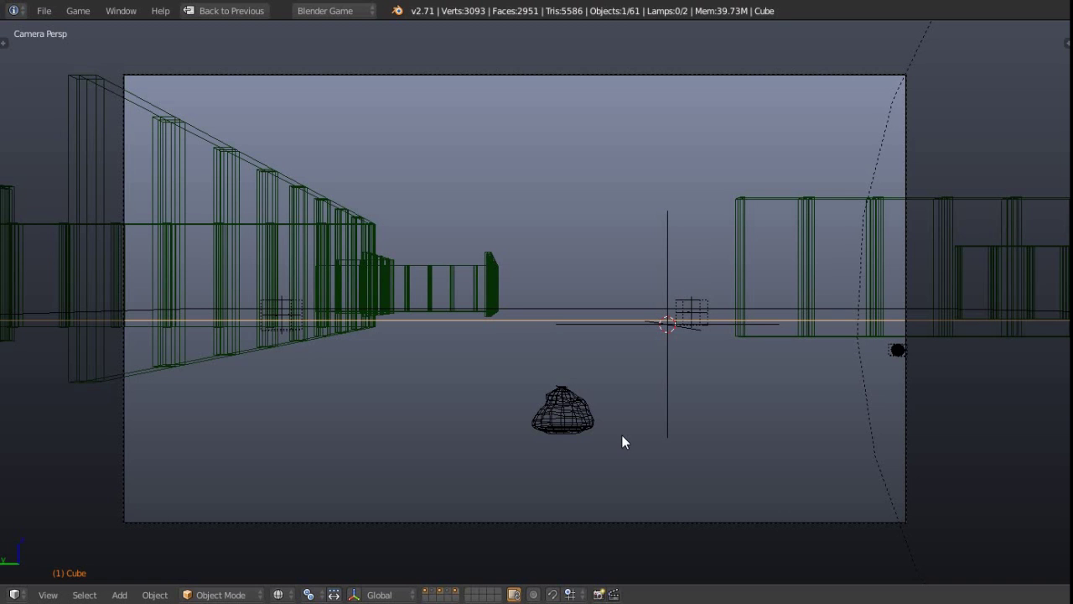
pyautogui.keyDown('shift'); pyautogui.moveTo(554, 362); pyautogui.dragTo(553, 349, button='middle'); pyautogui.keyUp('shift')
pyautogui.rightClick(575, 400)
pyautogui.press('g')
pyautogui.hotkey('shift', 'z')
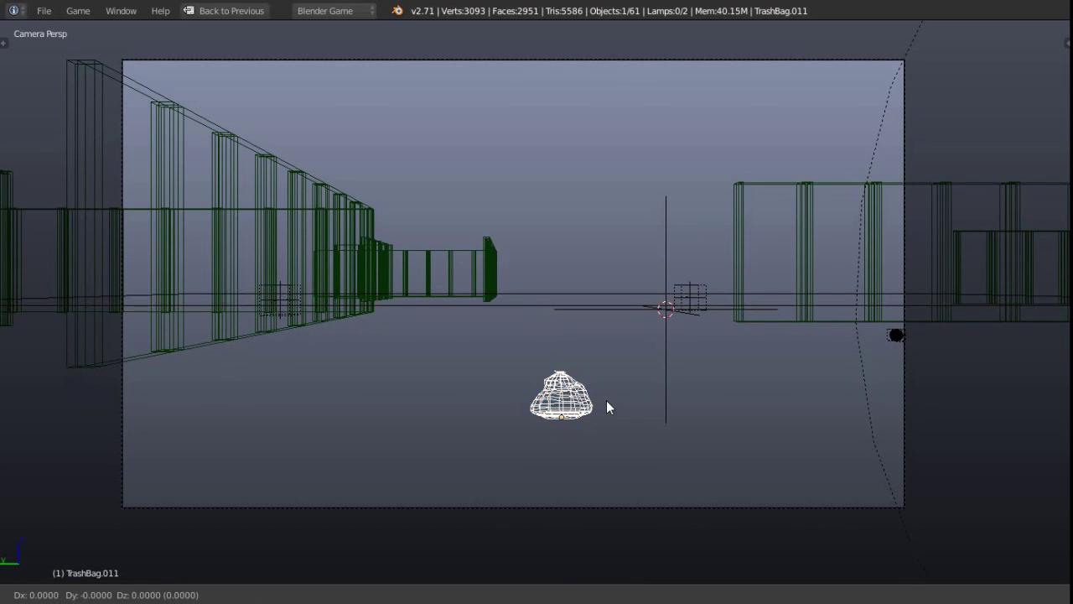
pyautogui.click(587, 354)
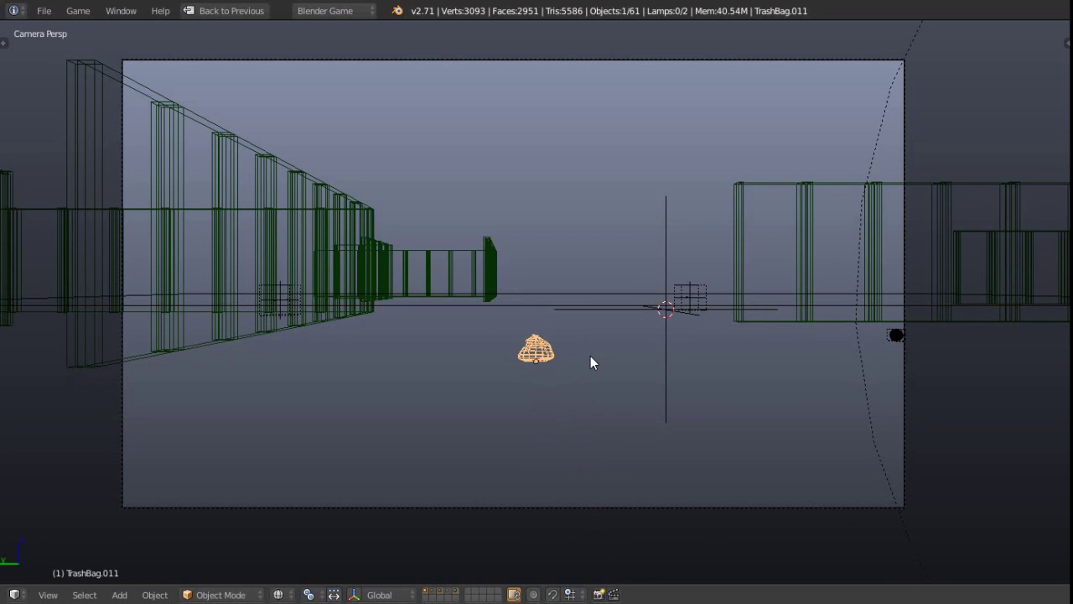
# Playtest the level in textured shading, walking up to the trash bag and moving around it, and end the game
pyautogui.hotkey('alt', 'z')
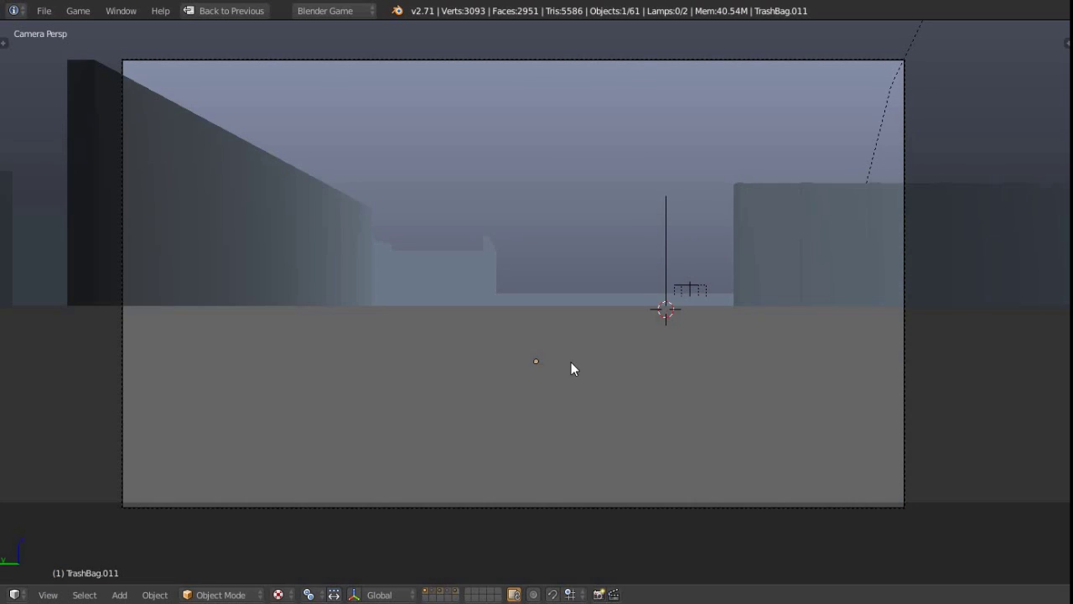
pyautogui.press('p')
pyautogui.press('w')
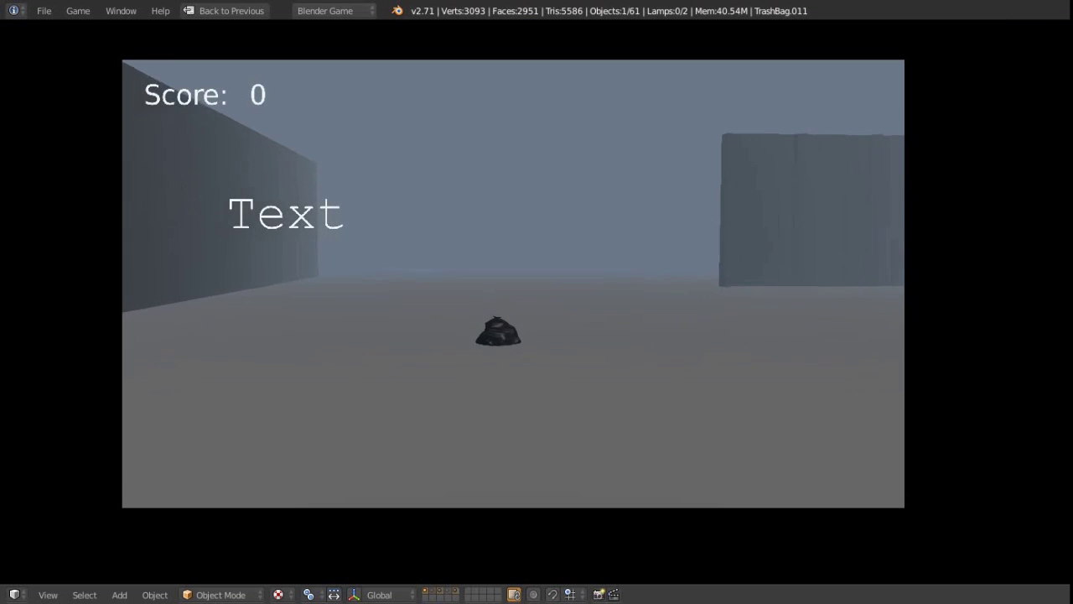
pyautogui.press('s')
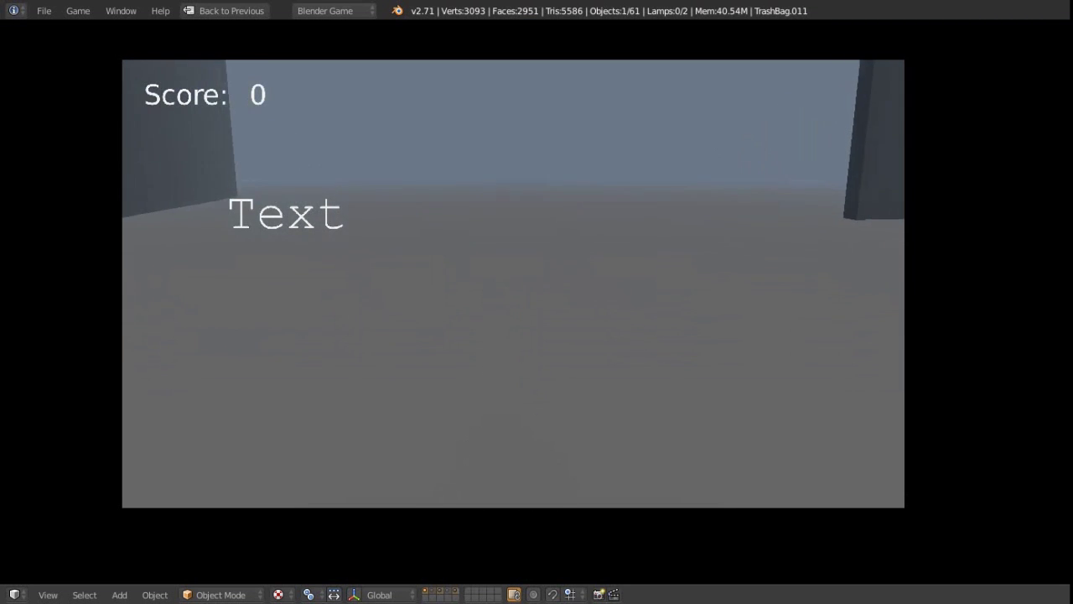
pyautogui.press('a')
pyautogui.press('d')
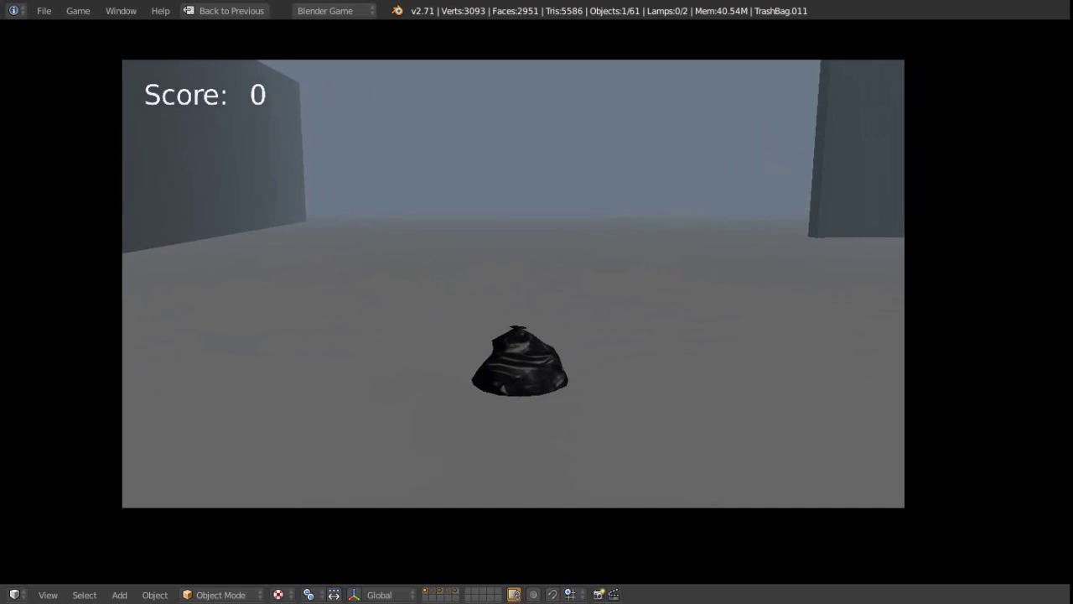
pyautogui.press('Escape')
# Examine the trash bag's logic bricks, including the property its collision sensor looks for, in the maximized logic editor
pyautogui.hotkey('ctrl', 'Up')
pyautogui.press('z')
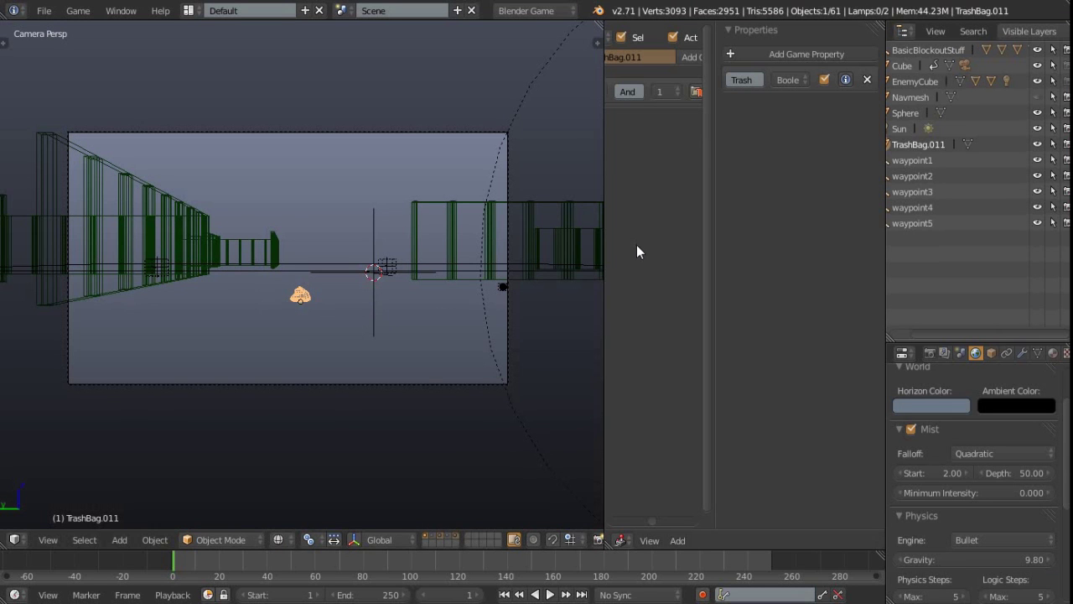
pyautogui.hotkey('ctrl', 'Up')
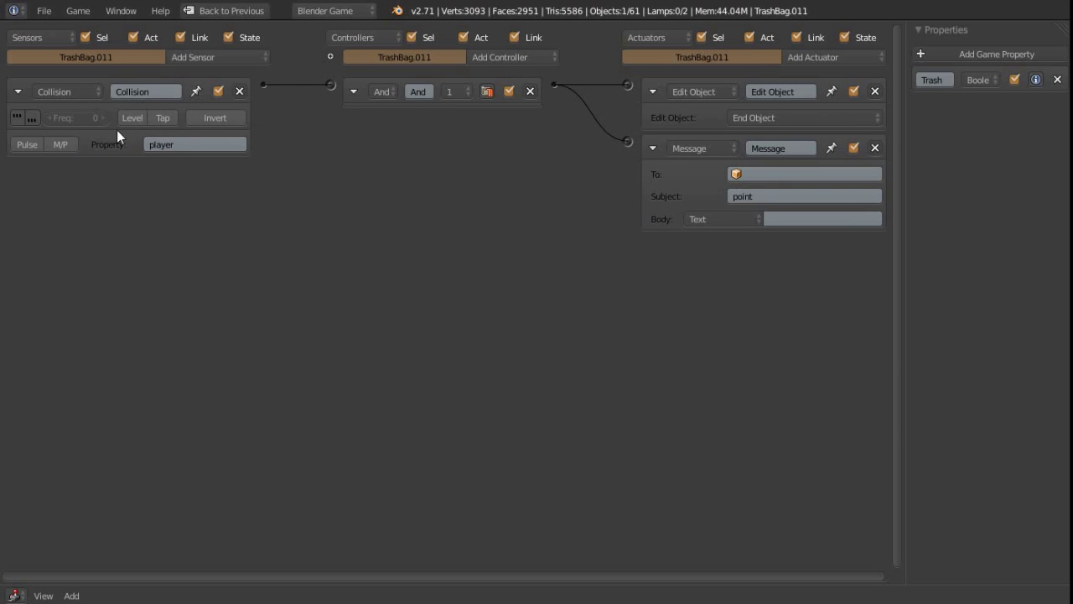
pyautogui.hotkey('ctrl', 'Up')
# Select the player cube and add a game property named player to it
pyautogui.press('z')
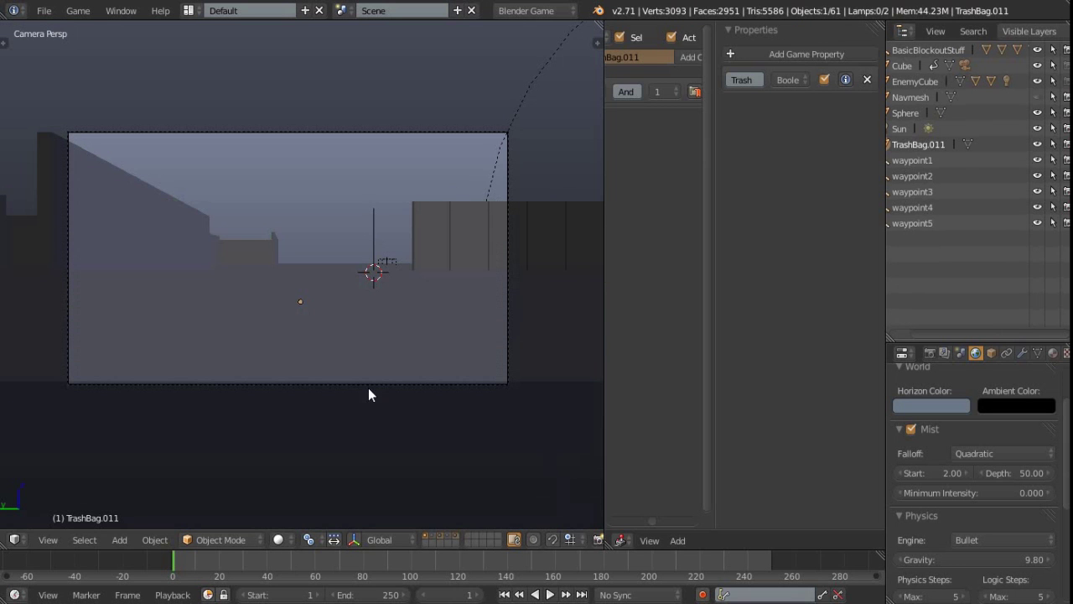
pyautogui.rightClick(404, 354)
pyautogui.hotkey('ctrl', 'Up')
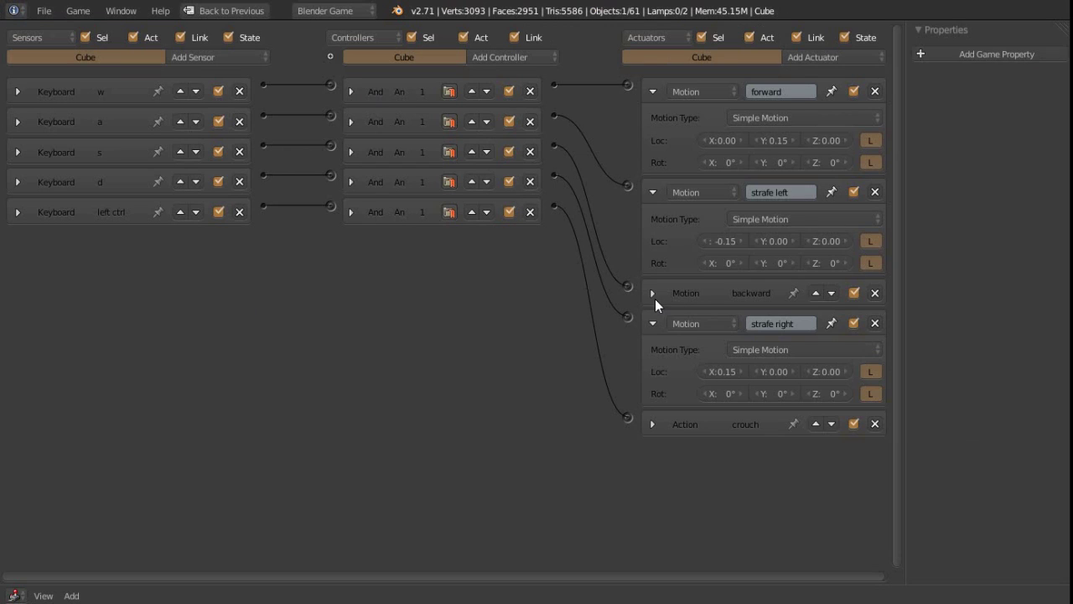
pyautogui.click(966, 55)
pyautogui.write('player')
pyautogui.press('Return')
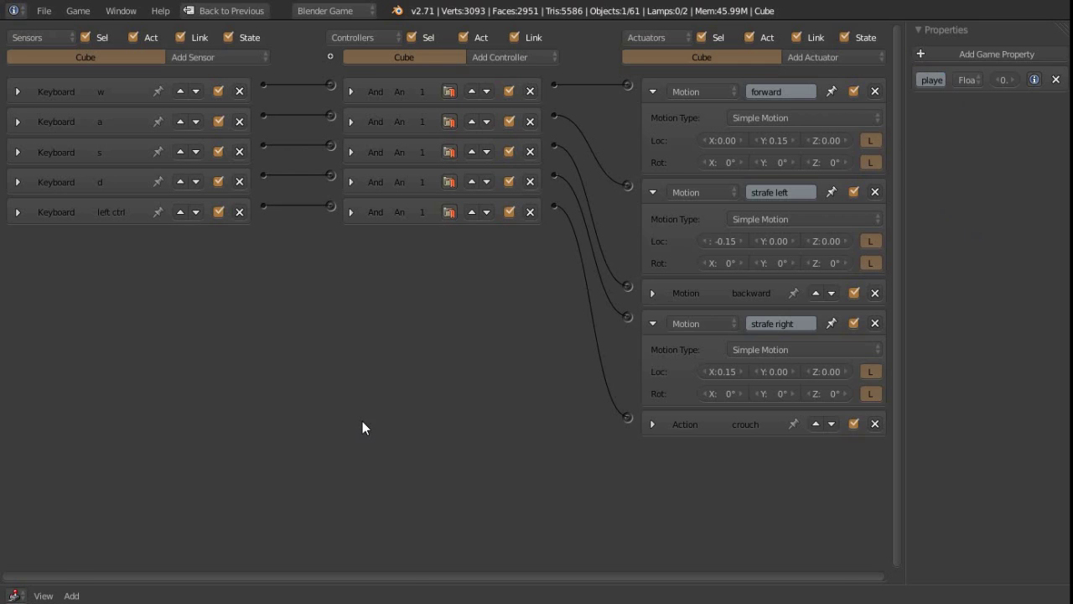
pyautogui.hotkey('shift', 'space')
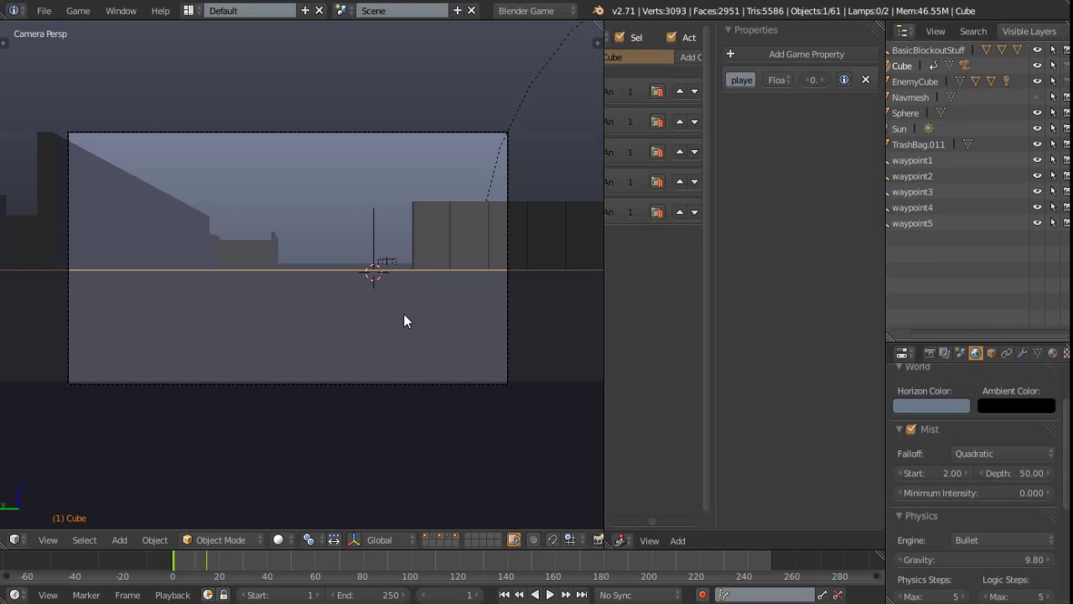
# Playtest the level in textured shading, walking forward to the trash bag to test the pickup, and end the game
pyautogui.hotkey('alt', 'z')
pyautogui.press('p')
pyautogui.press('w')
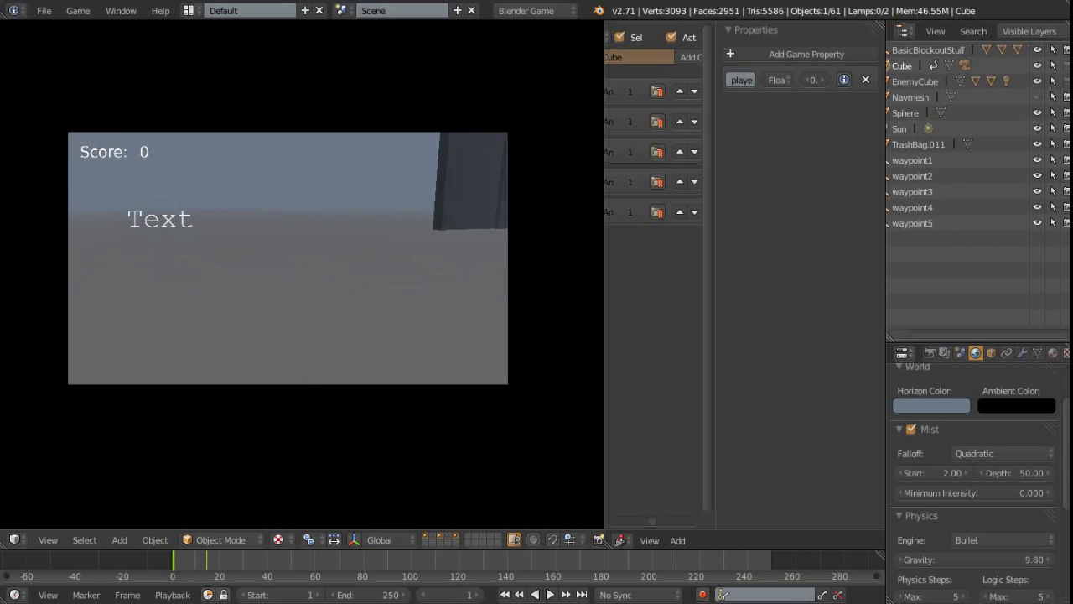
pyautogui.press('w')
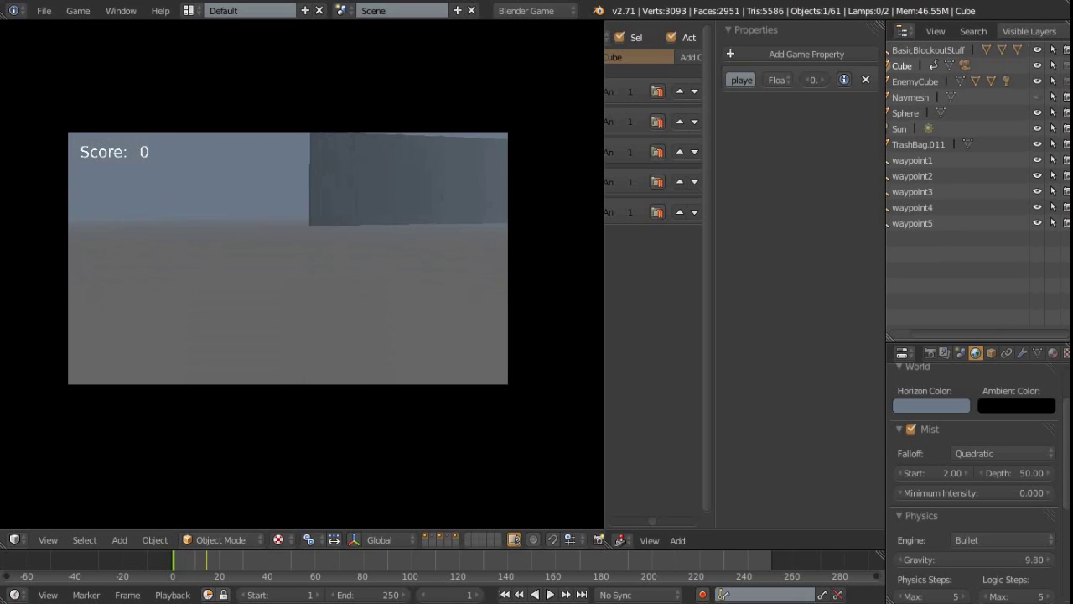
pyautogui.press('Escape')
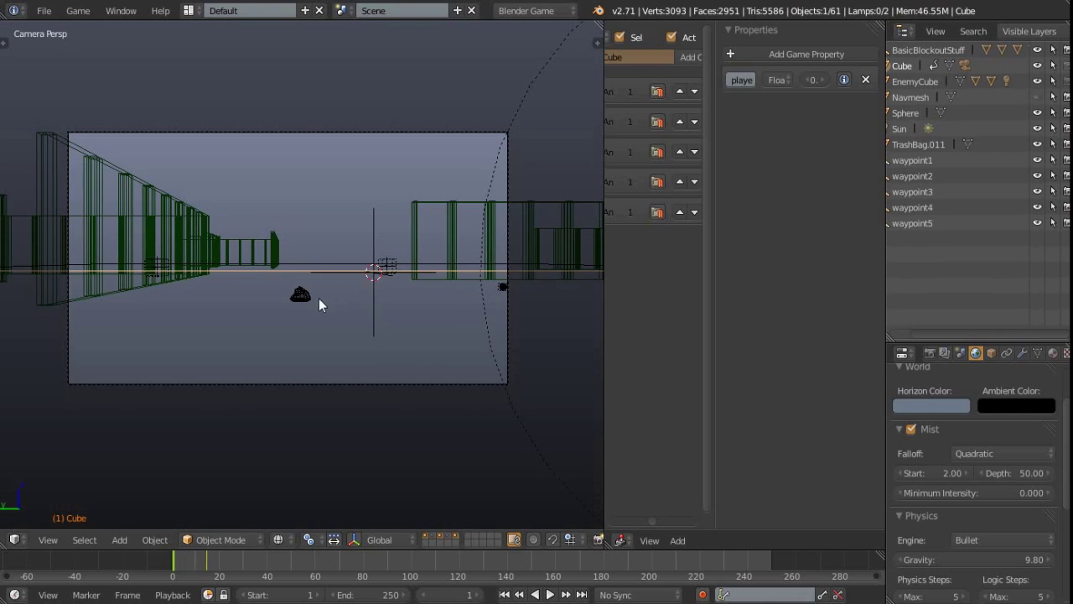
# Examine the trash bag's collision sensor and message actuator in the maximized logic editor
pyautogui.rightClick(306, 295)
pyautogui.hotkey('ctrl', 'Up')
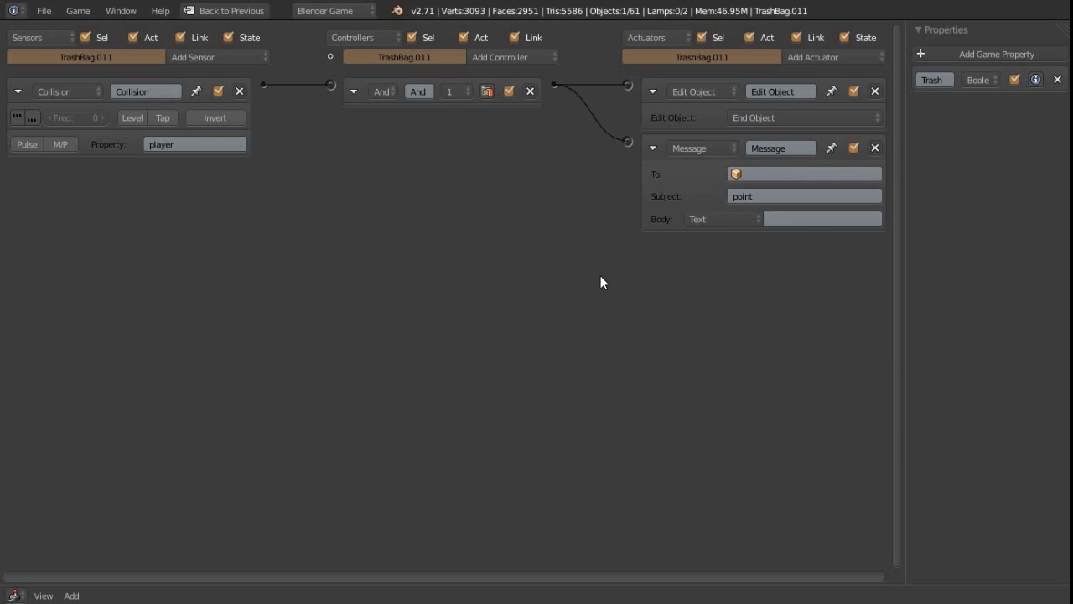
pyautogui.hotkey('ctrl', 'Up')
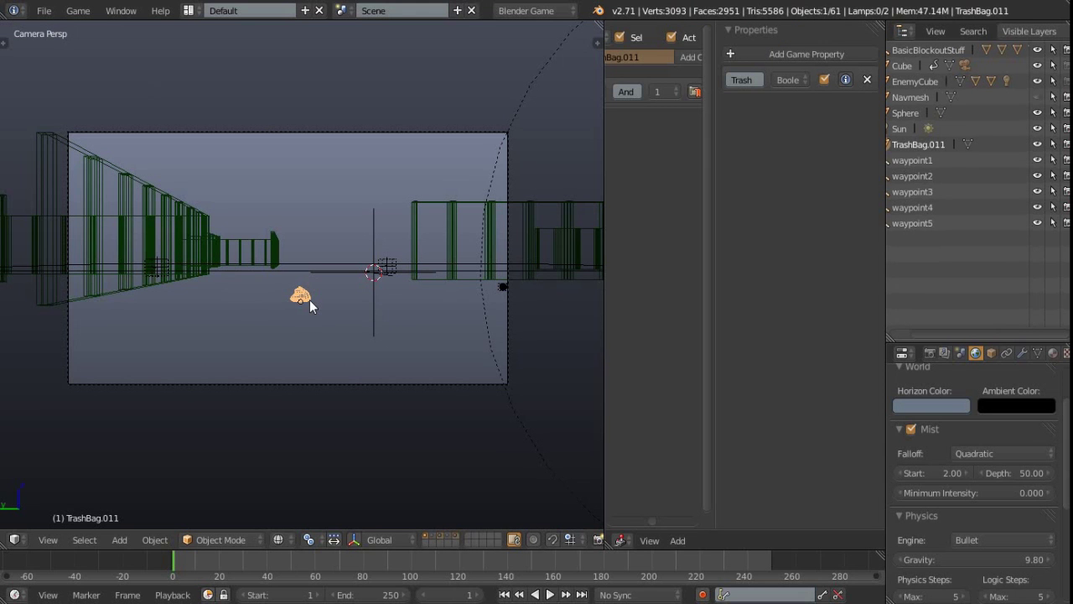
# Playtest the level in wireframe, walking forward over the trash bag to check the score, and end the game
pyautogui.press('p')
pyautogui.press('w')
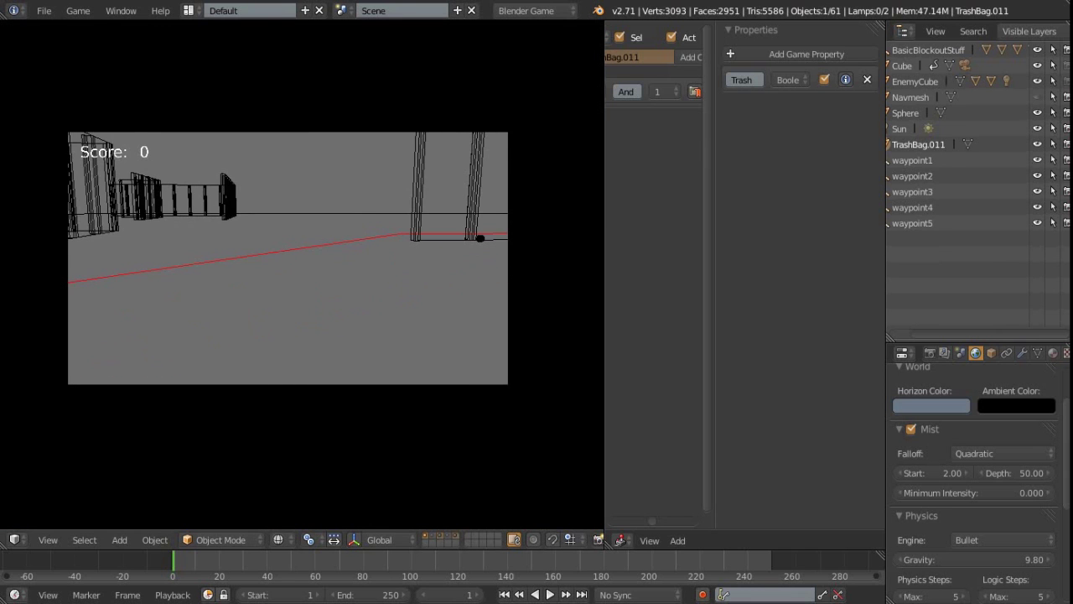
pyautogui.press('Escape')
# In the HUD scene, set the subject of the score number's Message sensor to point
pyautogui.click(342, 10)
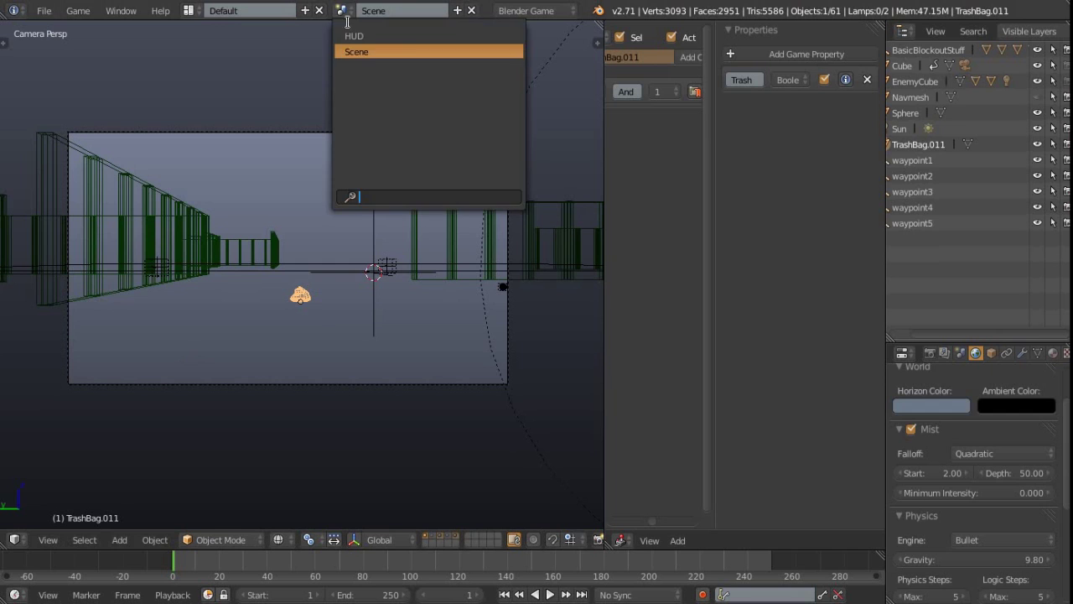
pyautogui.click(354, 33)
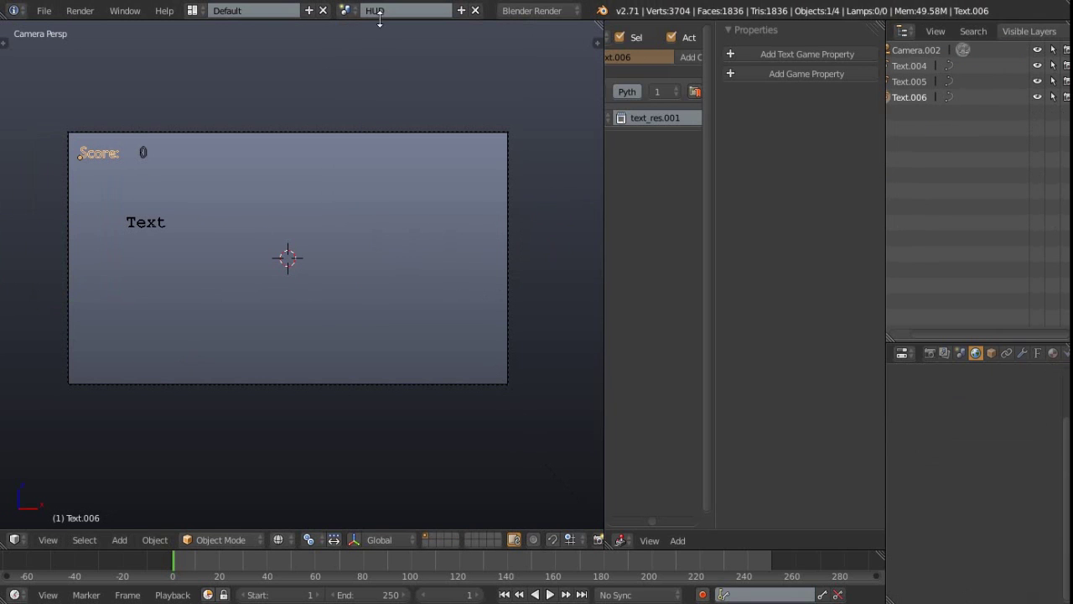
pyautogui.rightClick(141, 155)
pyautogui.hotkey('ctrl', 'Up')
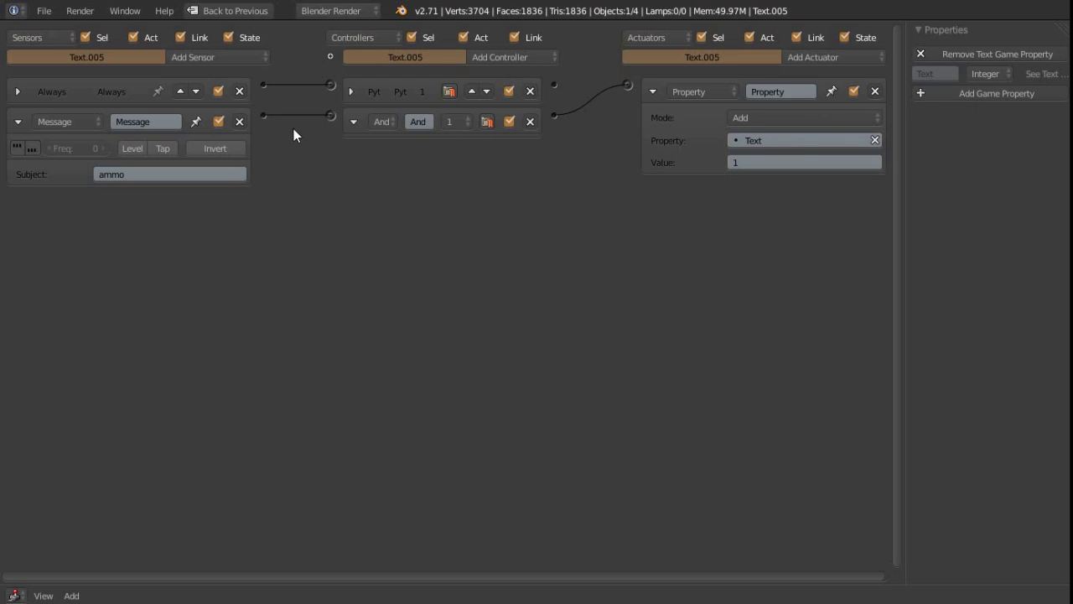
pyautogui.click(134, 174)
pyautogui.write('point')
pyautogui.press('Return')
pyautogui.hotkey('ctrl', 'Up')
# Return to the main level scene and playtest picking up the trash bag, walking forward and back before ending the game
pyautogui.click(346, 10)
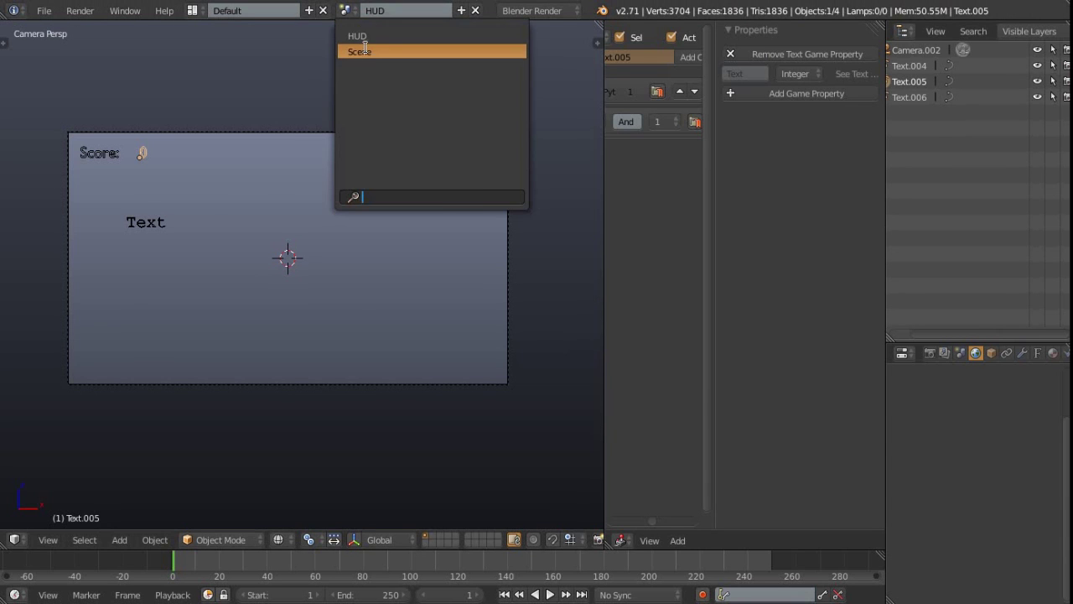
pyautogui.click(360, 51)
pyautogui.press('p')
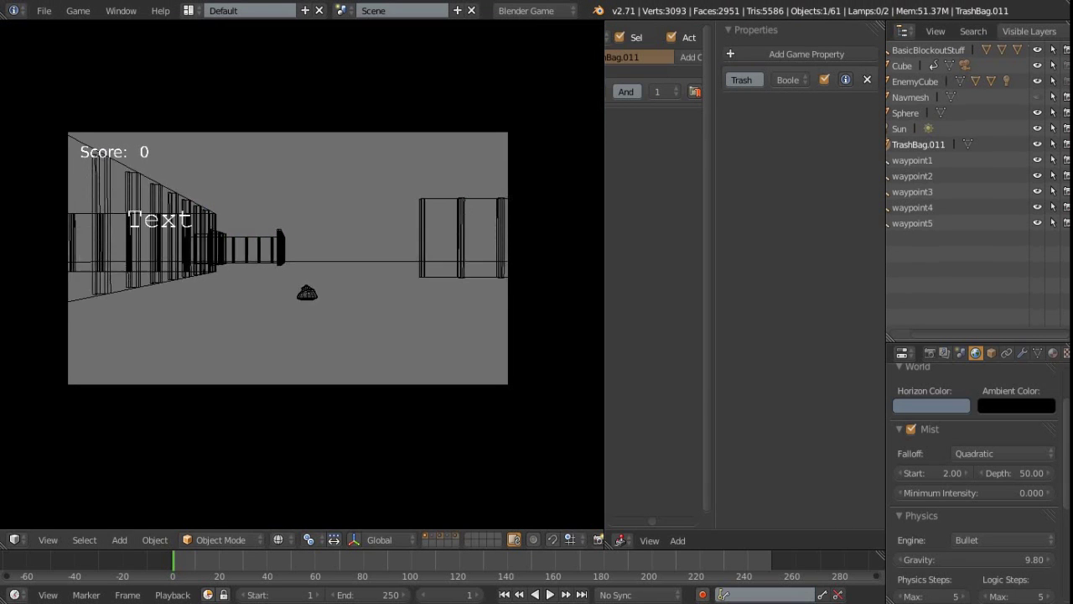
pyautogui.press('w')
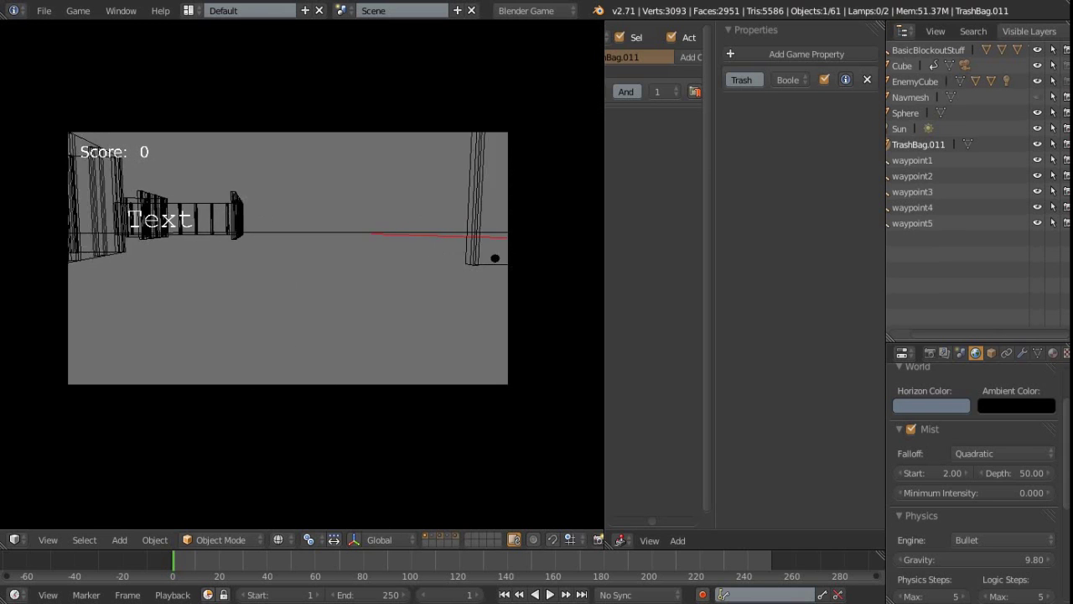
pyautogui.press('s')
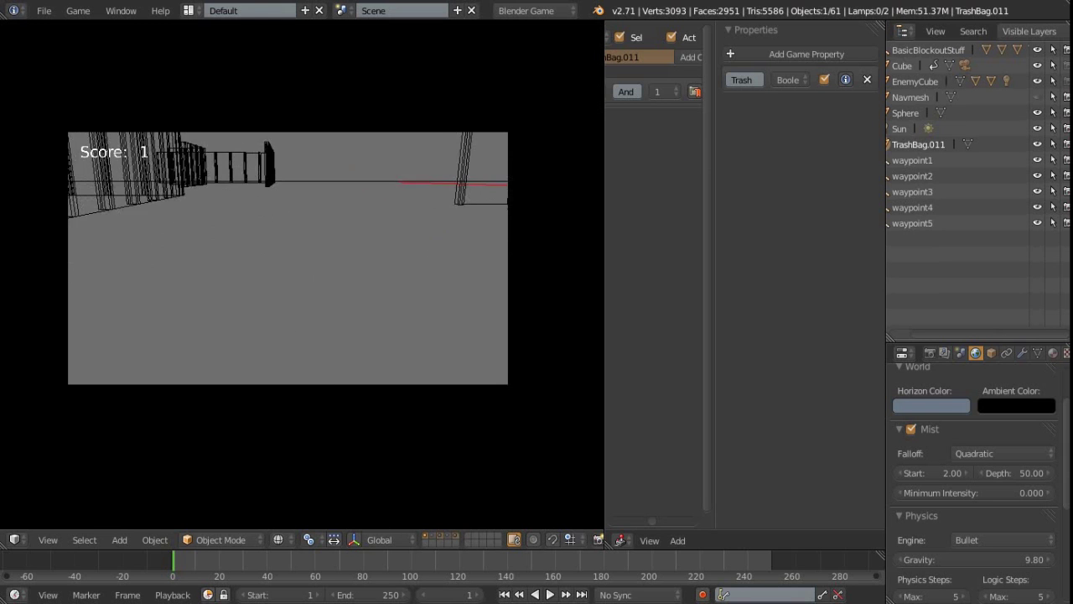
pyautogui.press('Escape')
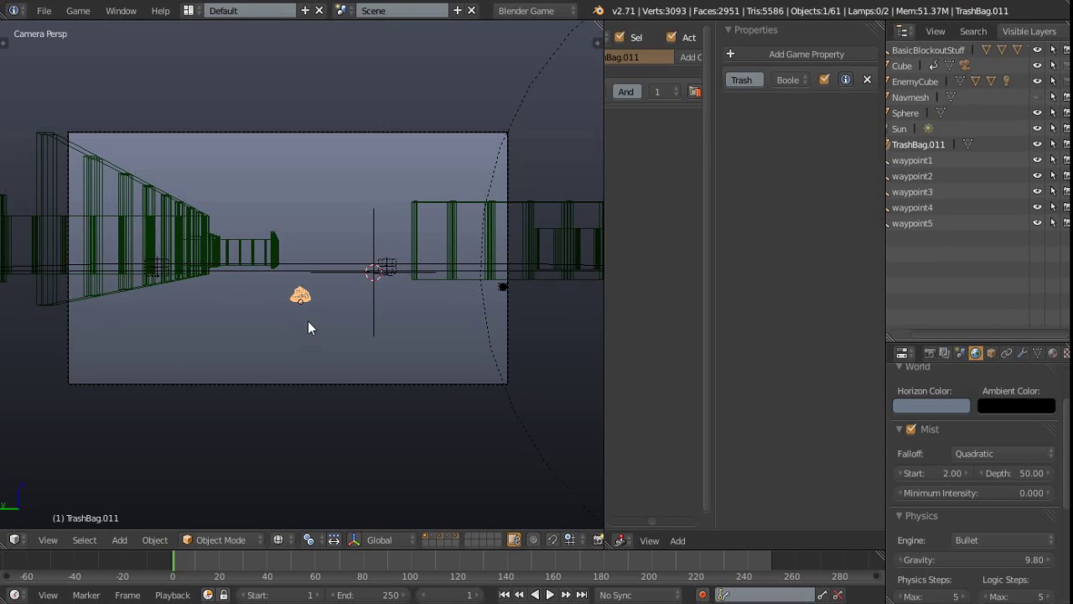
# Move the trash bag along the Y axis and place two duplicates of it in a spaced row across the camera view
pyautogui.press('g')
pyautogui.press('y')
pyautogui.click(222, 313)
pyautogui.hotkey('shift', 'd')
pyautogui.press('y')
pyautogui.click(351, 327)
pyautogui.hotkey('shift', 'd')
pyautogui.click(351, 330)
pyautogui.press('g')
pyautogui.press('y')
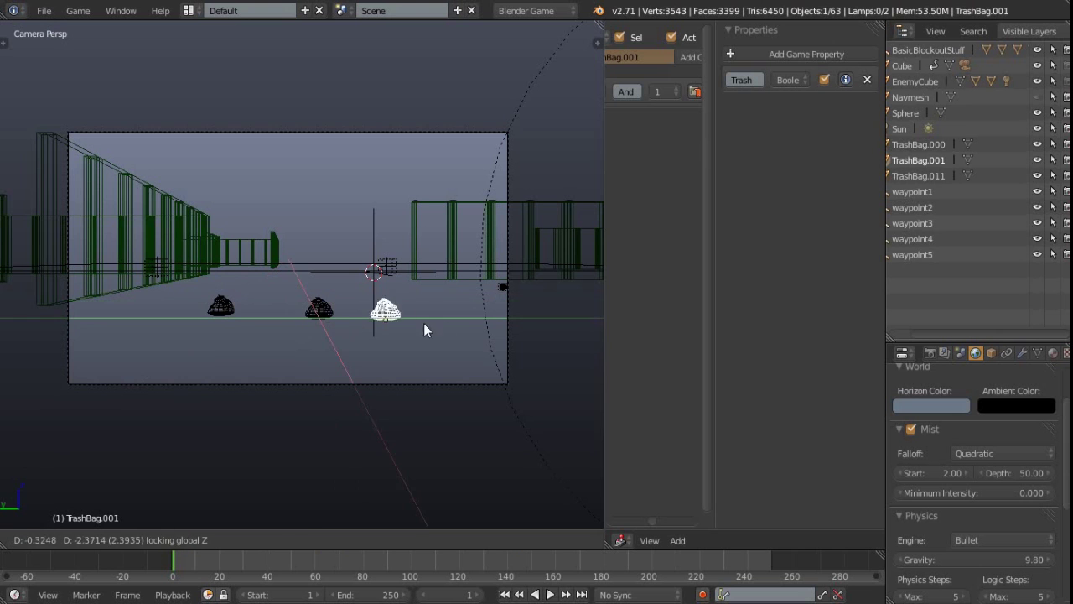
pyautogui.click(474, 317)
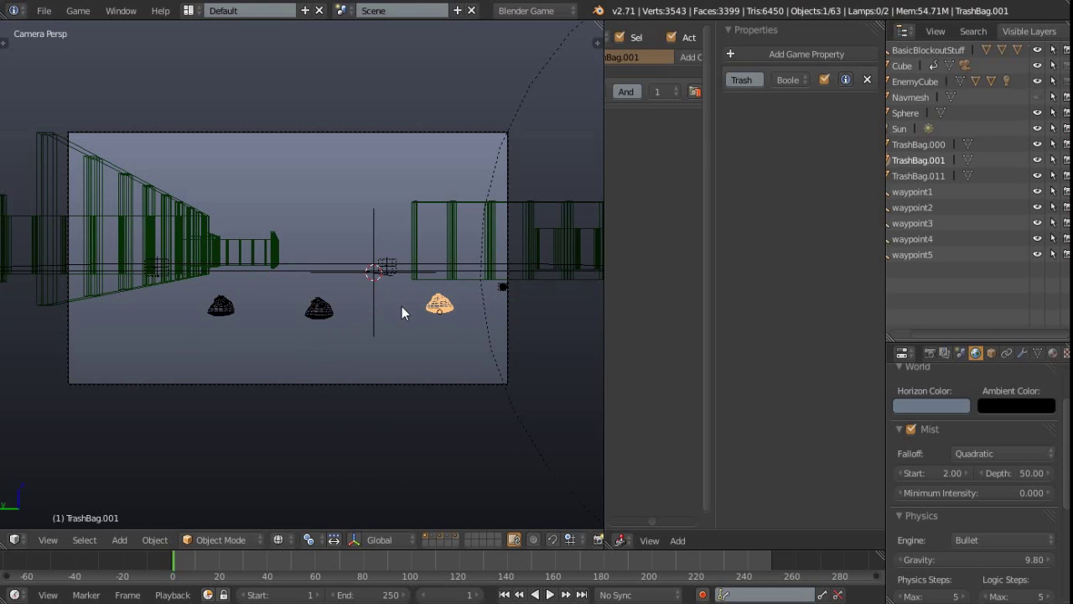
# Playtest the level by walking into all three trash bags to test the score counting, and end the game
pyautogui.press('p')
pyautogui.press('w')
pyautogui.press('w')
pyautogui.press('s')
pyautogui.press('w')
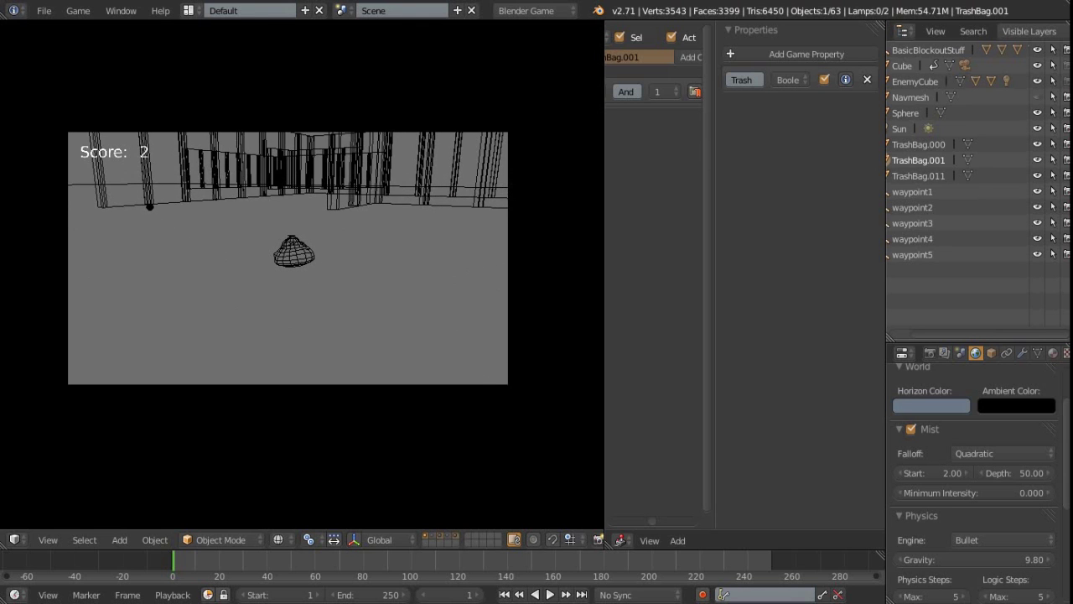
pyautogui.press('w')
pyautogui.press('w')
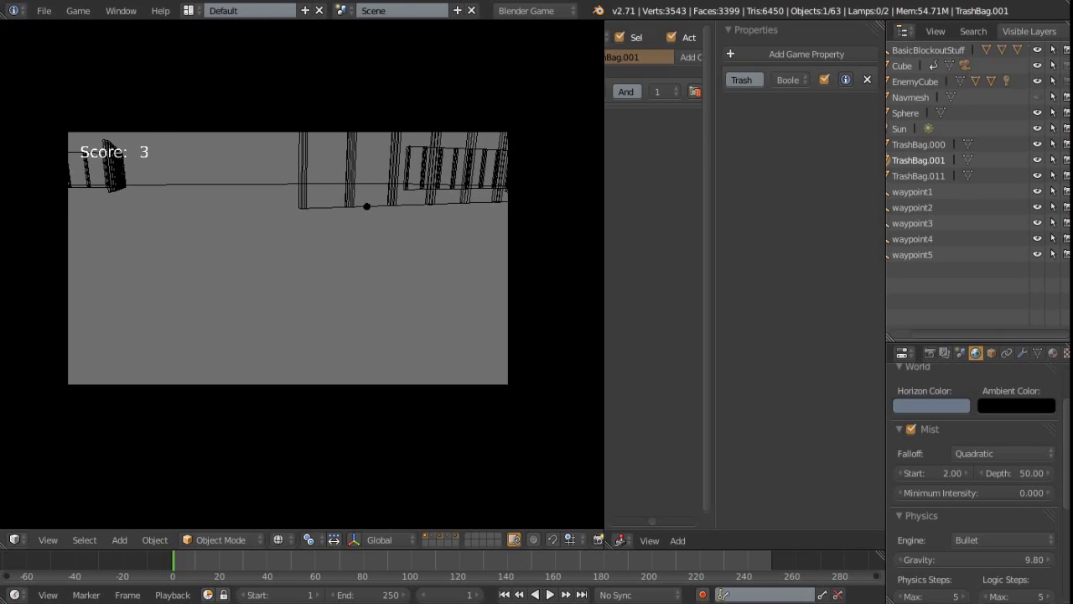
pyautogui.press('Escape')
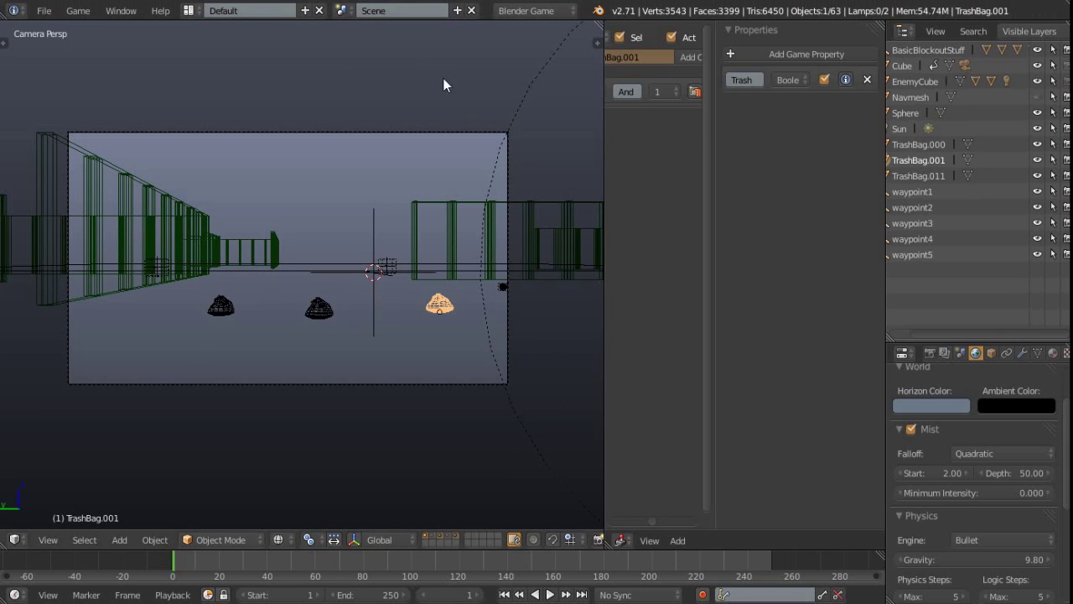
# In the HUD scene, add a Property sensor to the score number that checks whether Text is Equal to 3
pyautogui.click(344, 10)
pyautogui.click(357, 37)
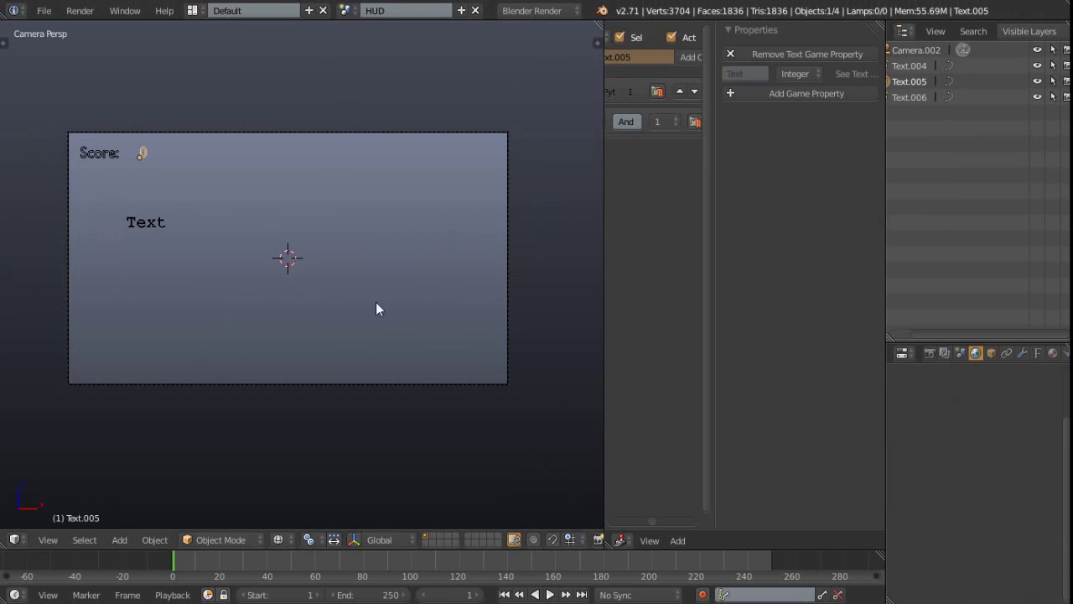
pyautogui.hotkey('ctrl', 'Up')
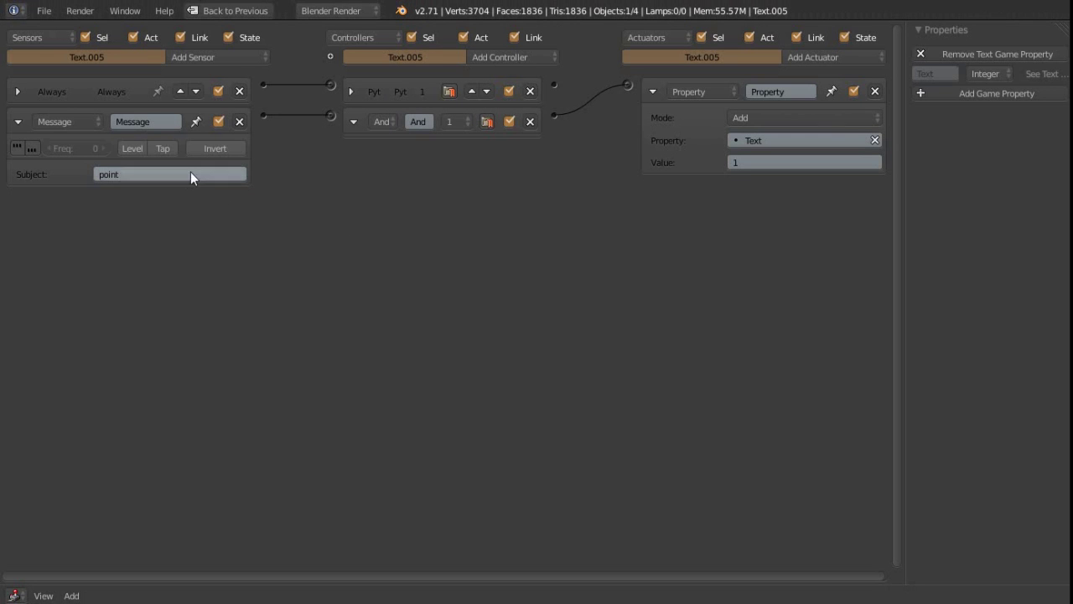
pyautogui.click(207, 57)
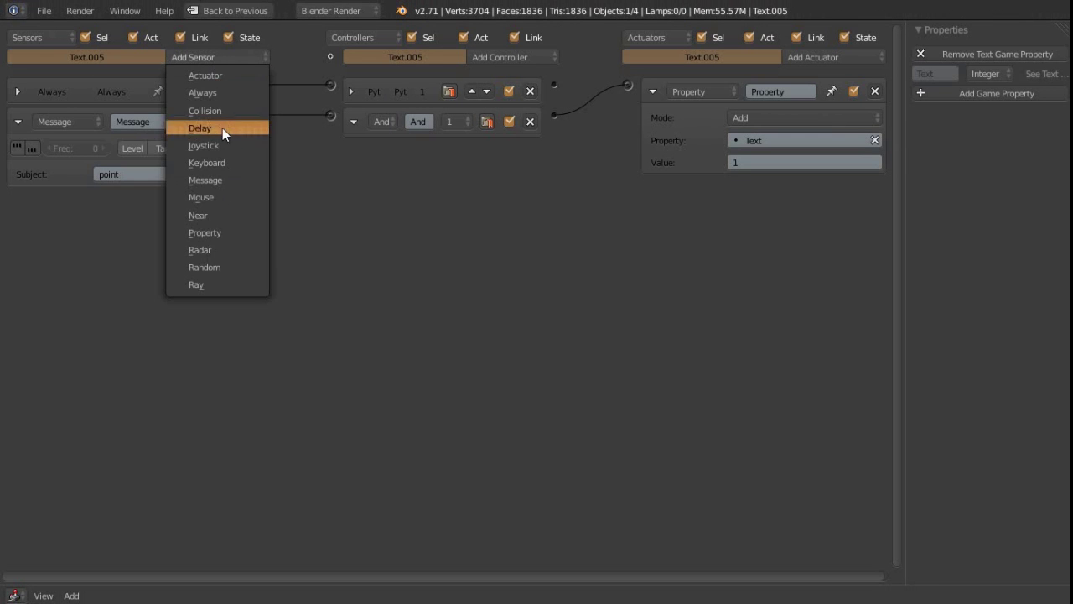
pyautogui.click(219, 228)
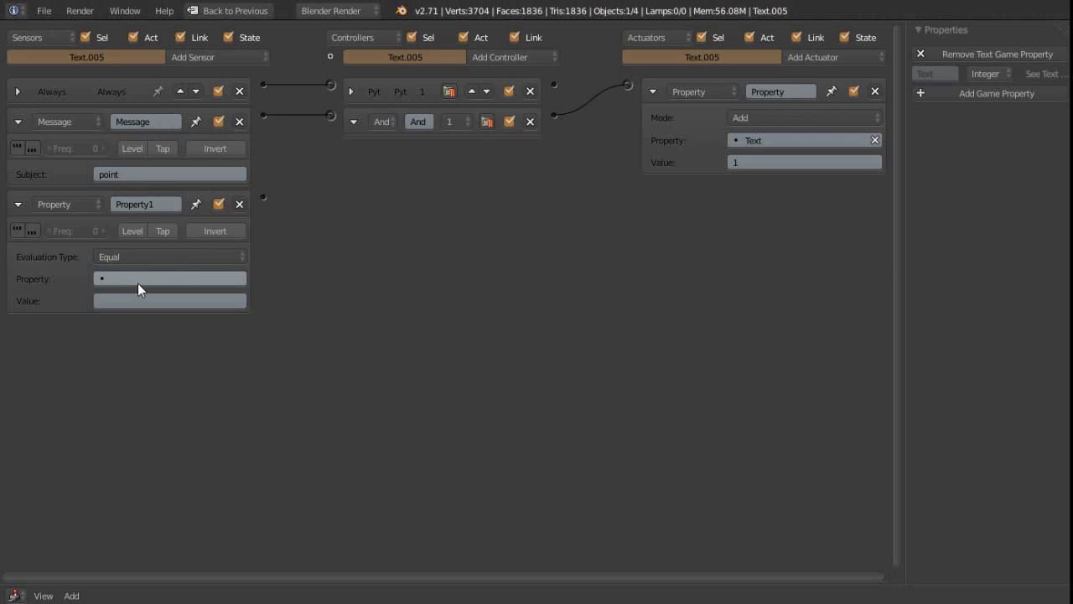
pyautogui.click(138, 278)
pyautogui.click(129, 300)
pyautogui.click(129, 302)
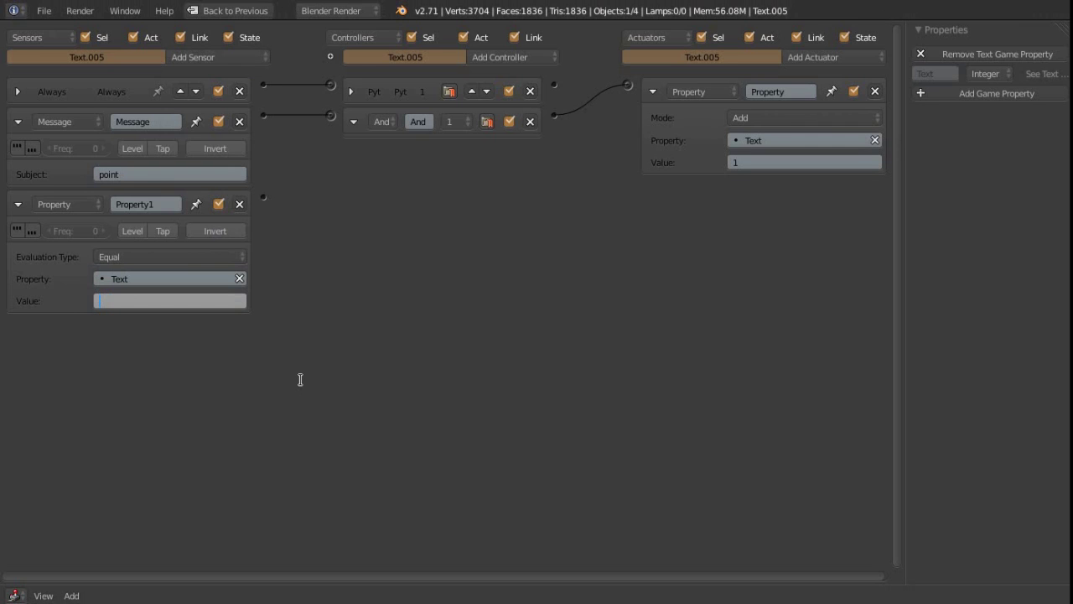
pyautogui.press('Return')
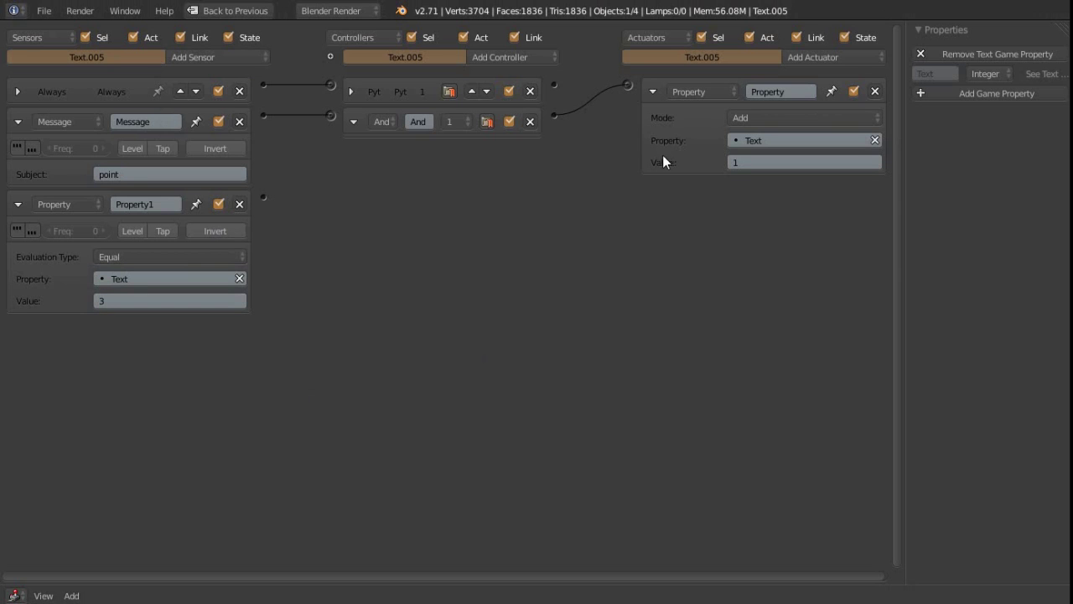
# Add a Scene actuator in Restart mode to the score number and link the new Property sensor to it through an And controller
pyautogui.click(825, 59)
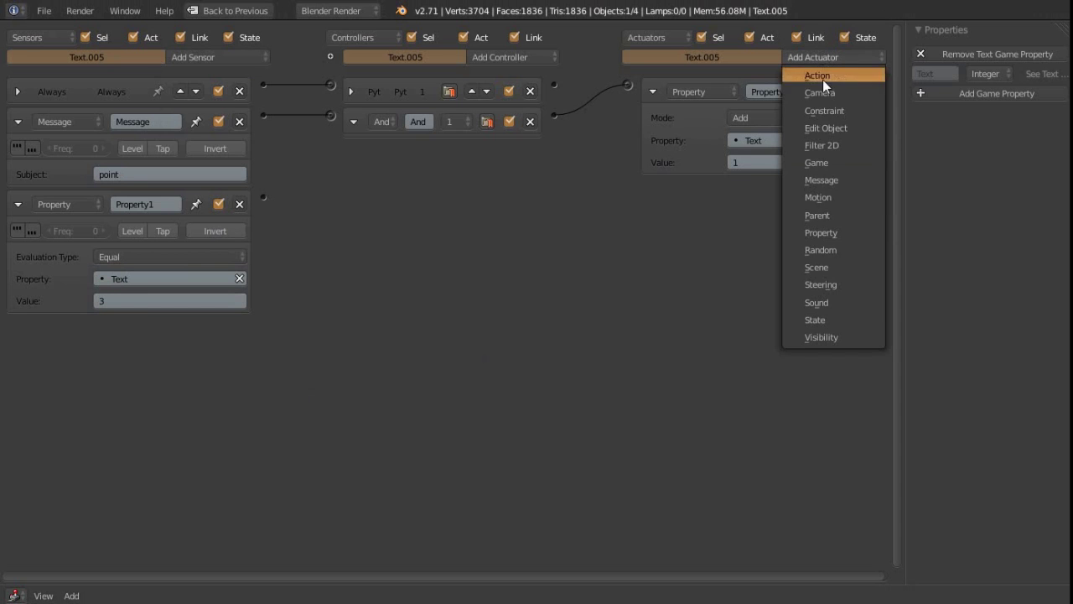
pyautogui.click(844, 268)
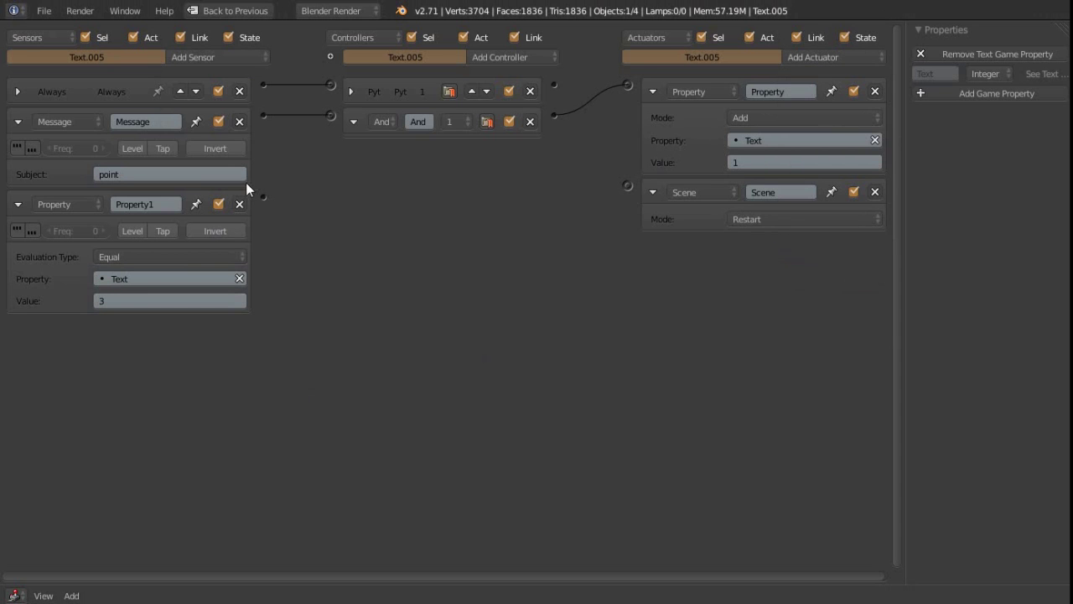
pyautogui.moveTo(263, 197); pyautogui.dragTo(629, 185)
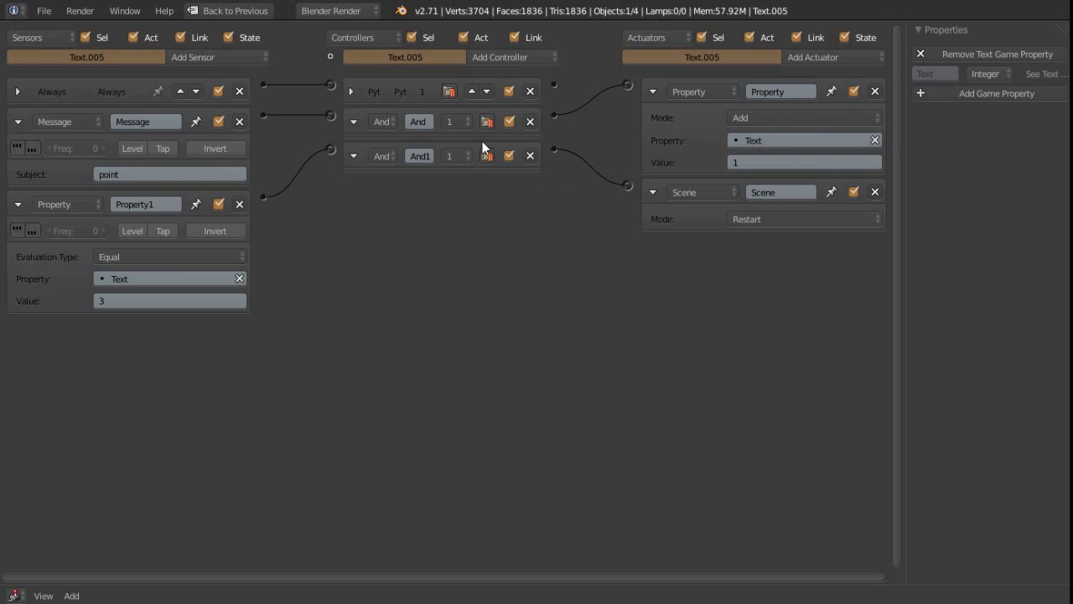
pyautogui.hotkey('ctrl', 'Up')
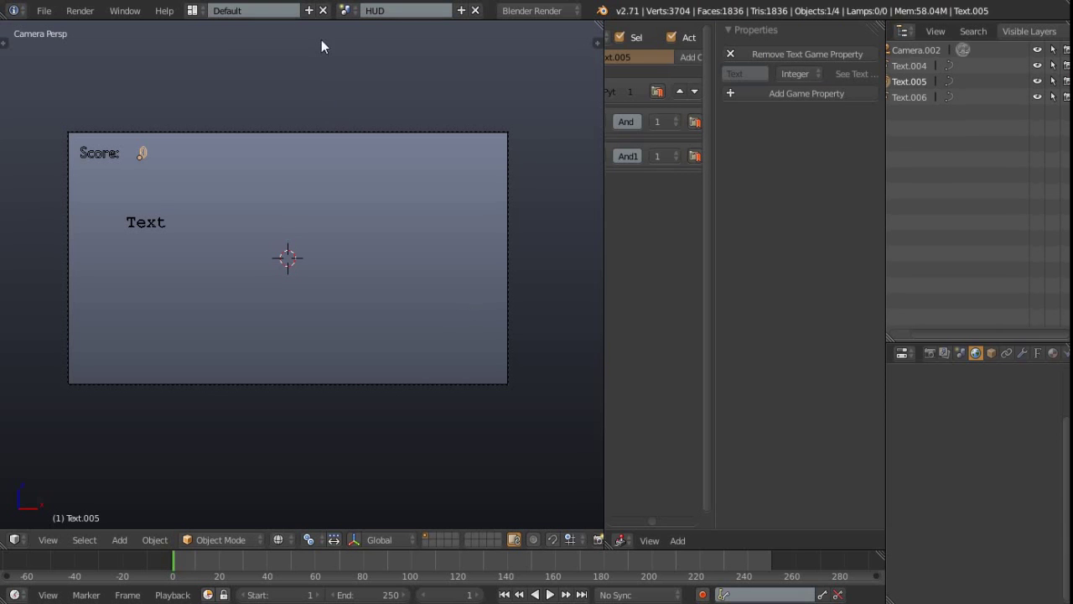
# Return to the main level scene and playtest collecting all three trash bags to test the restart, ending the game
pyautogui.click(355, 10)
pyautogui.click(361, 50)
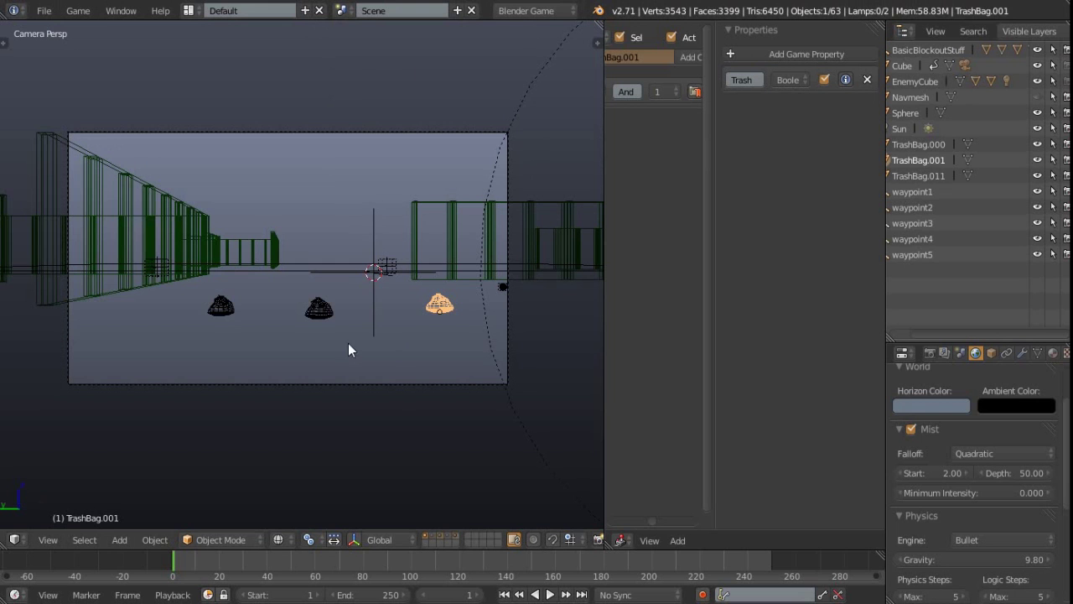
pyautogui.press('p')
pyautogui.press('w')
pyautogui.press('w')
pyautogui.press('w')
pyautogui.press('w')
pyautogui.press('w')
pyautogui.press('s')
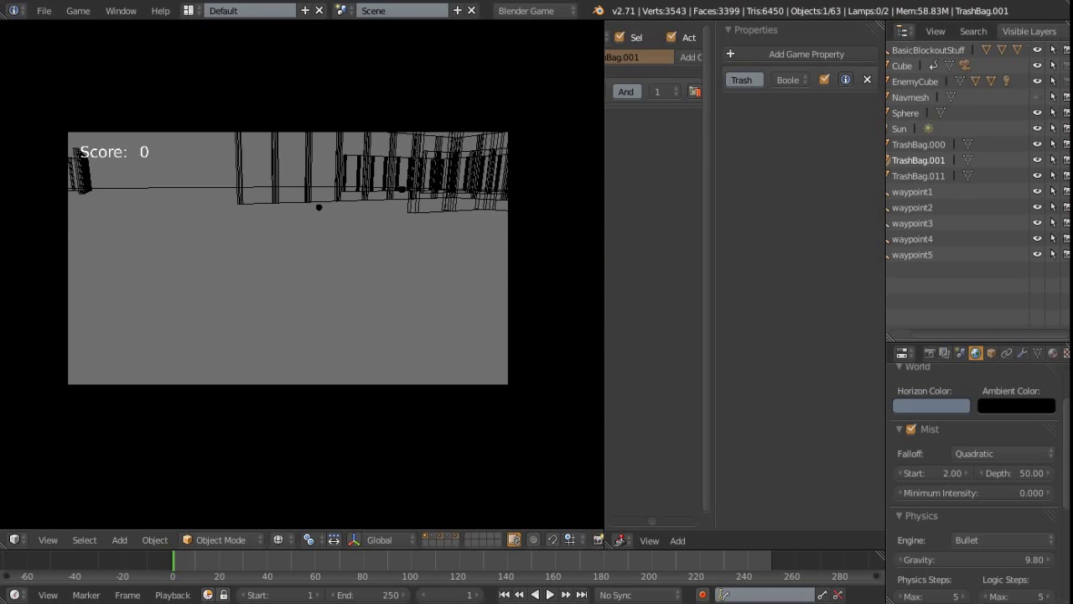
pyautogui.press('Escape')
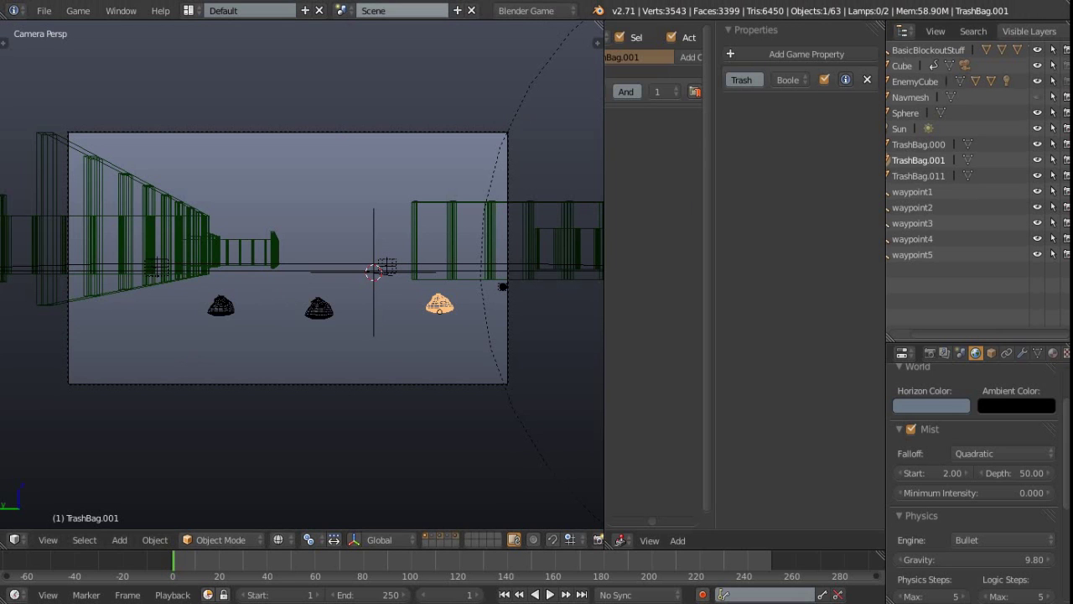
# In the HUD scene, add a Message actuator to the score number and link it to the And controller that triggers the scene restart
pyautogui.click(341, 10)
pyautogui.click(358, 36)
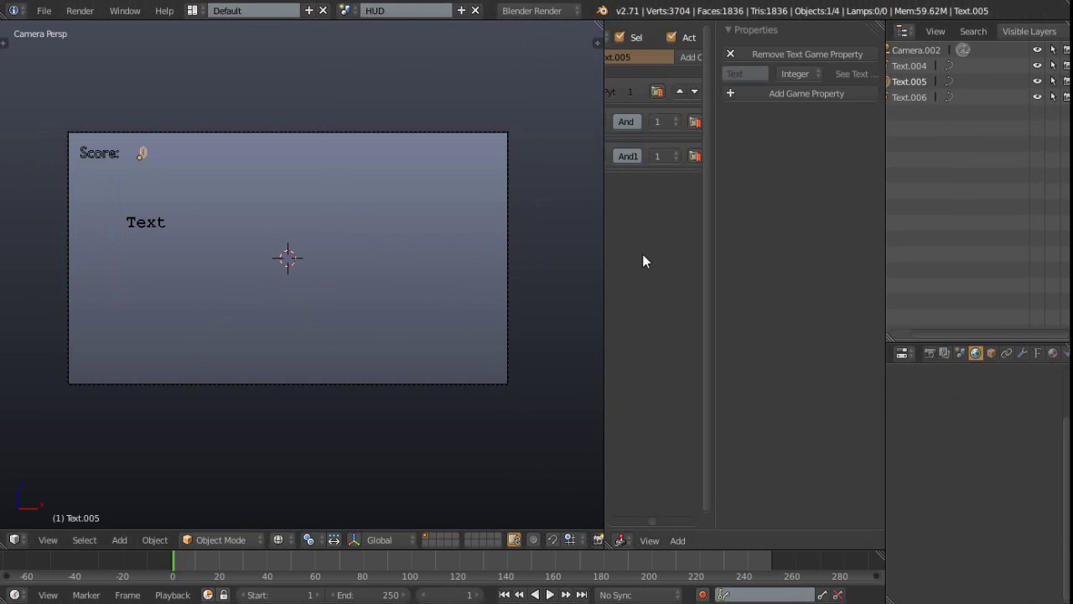
pyautogui.hotkey('ctrl', 'Up')
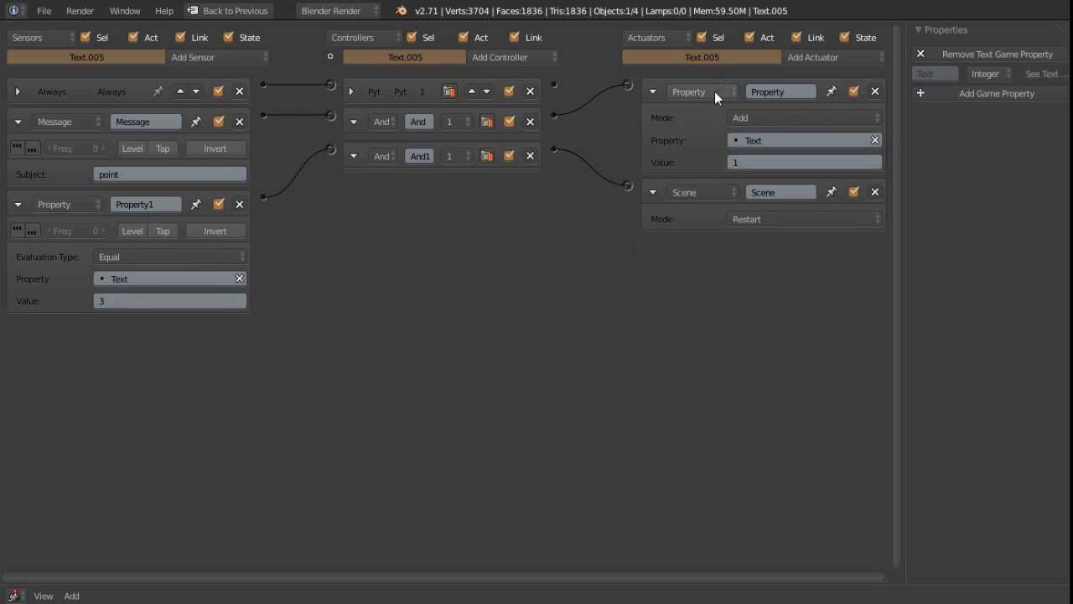
pyautogui.click(815, 60)
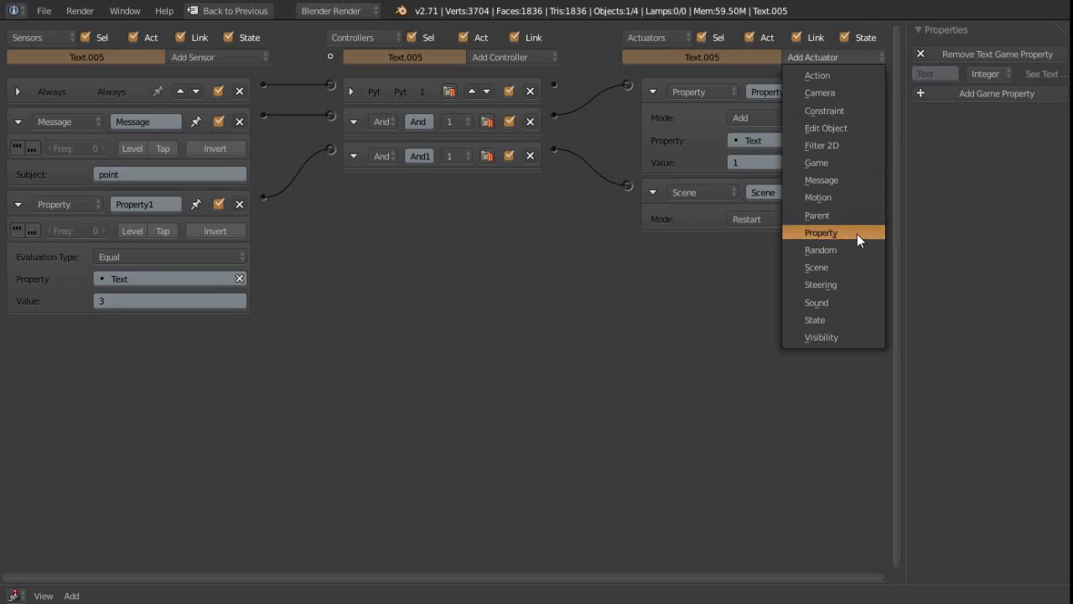
pyautogui.click(833, 181)
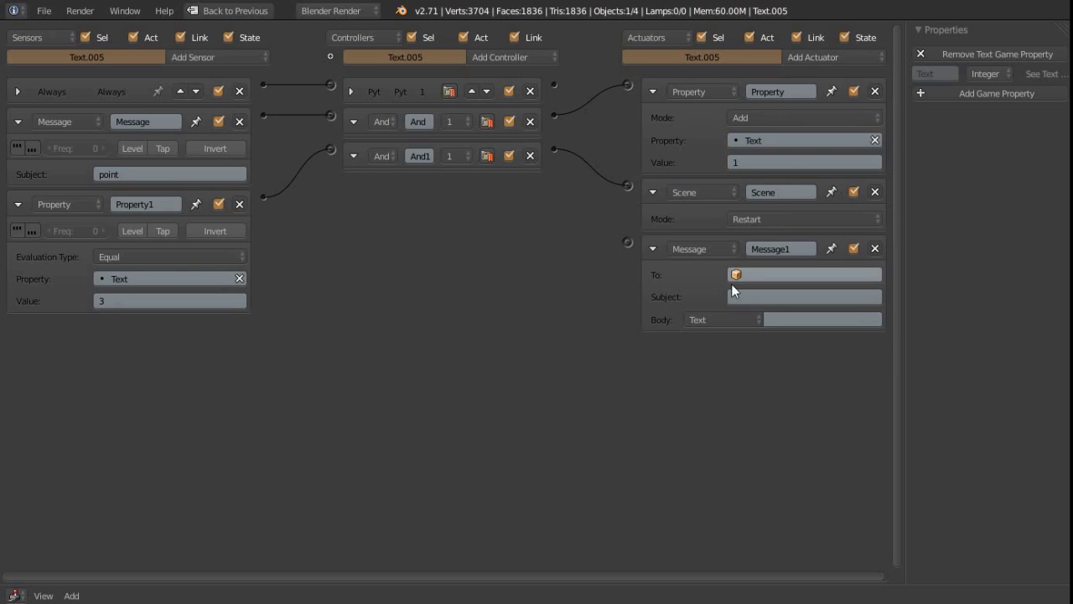
pyautogui.moveTo(571, 185); pyautogui.dragTo(627, 244)
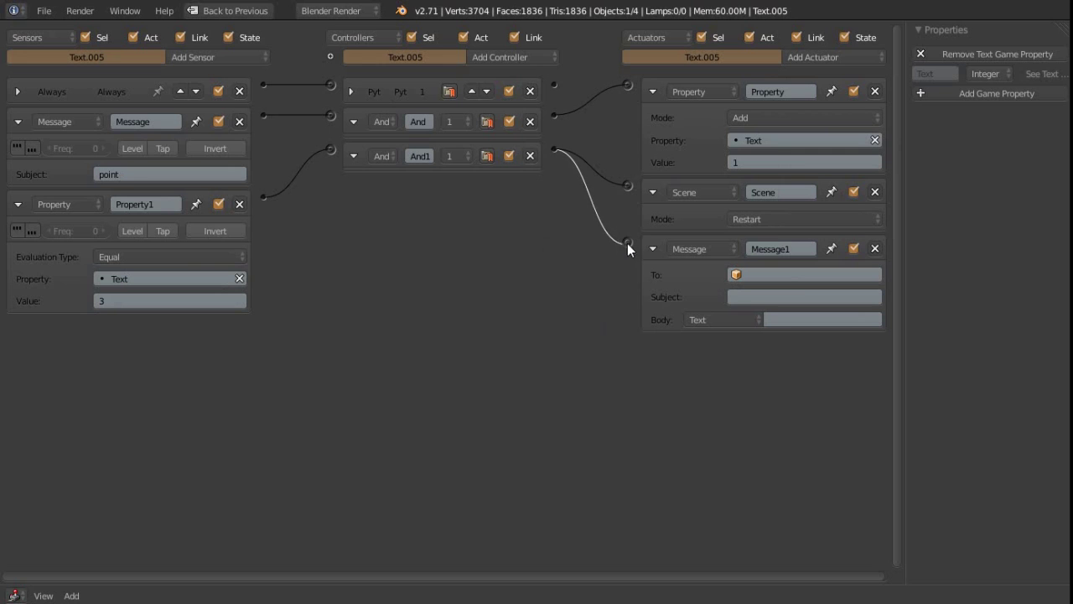
# Address the score number's new Message actuator to Cube with the subject "win"
pyautogui.click(743, 275)
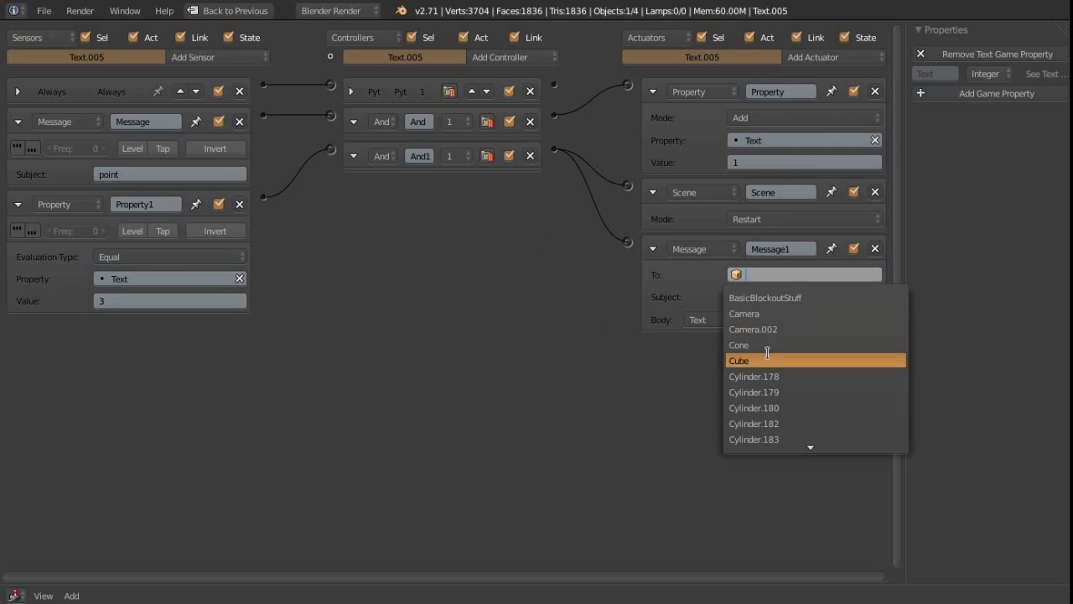
pyautogui.click(768, 359)
pyautogui.click(761, 296)
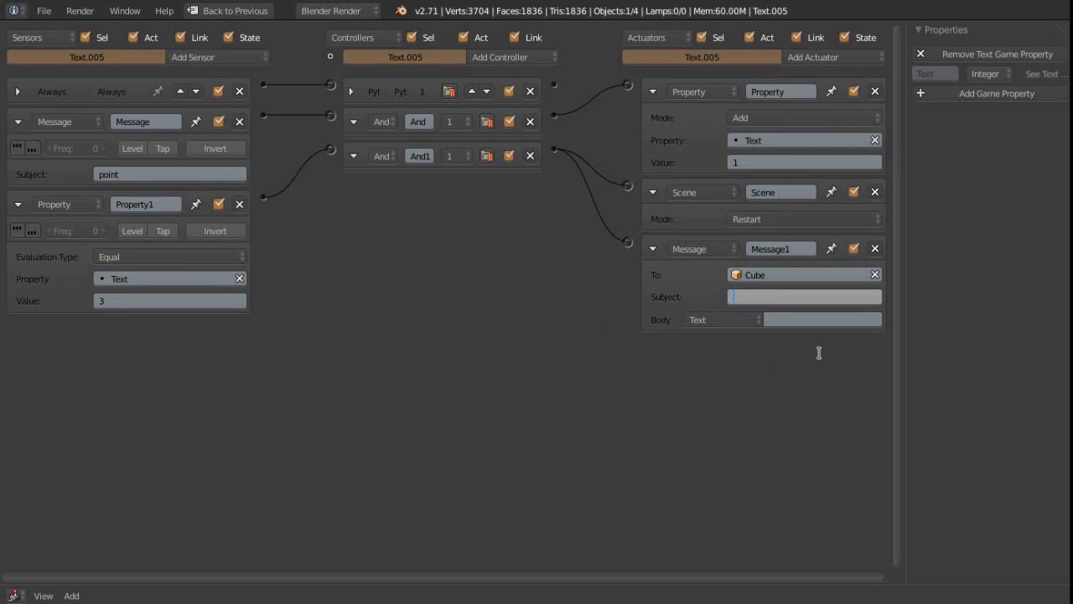
pyautogui.write('win')
pyautogui.press('Return')
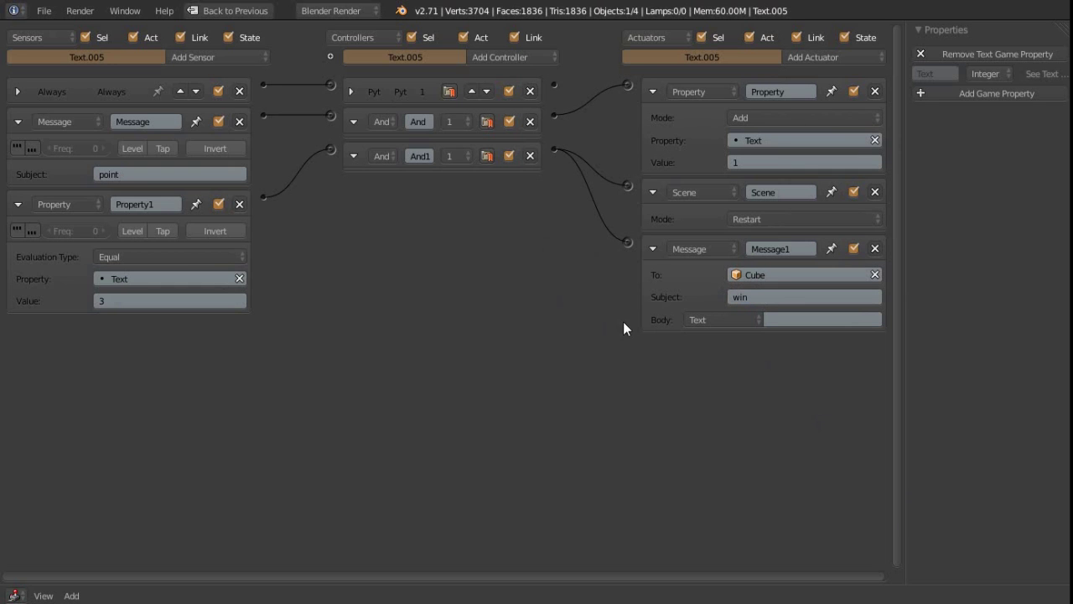
pyautogui.hotkey('ctrl', 'Up')
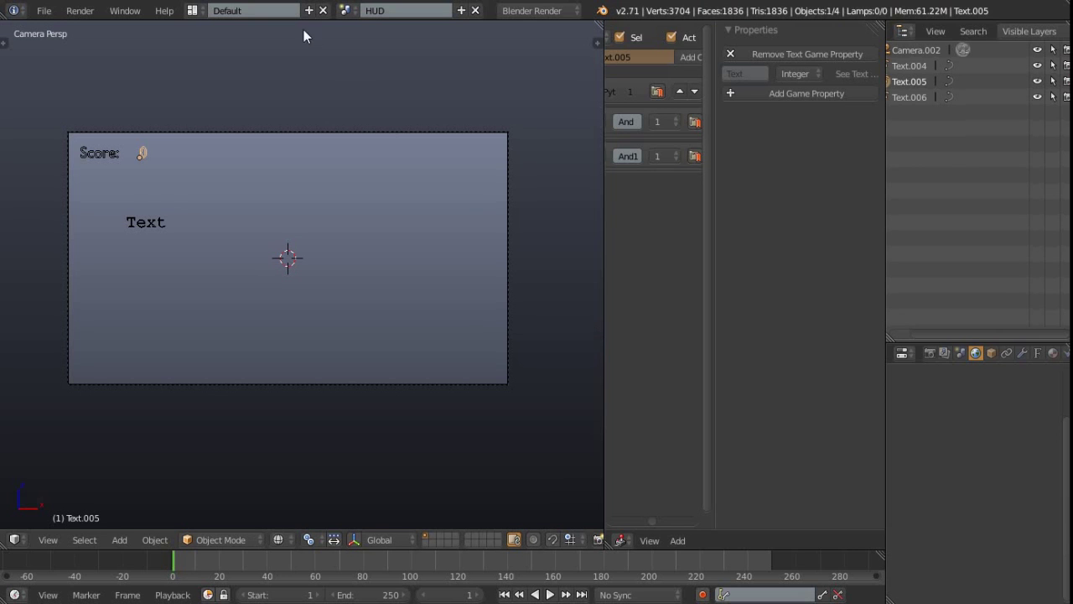
# In the main level scene, add a Message sensor with the subject "win" to the player Cube
pyautogui.click(345, 10)
pyautogui.click(360, 51)
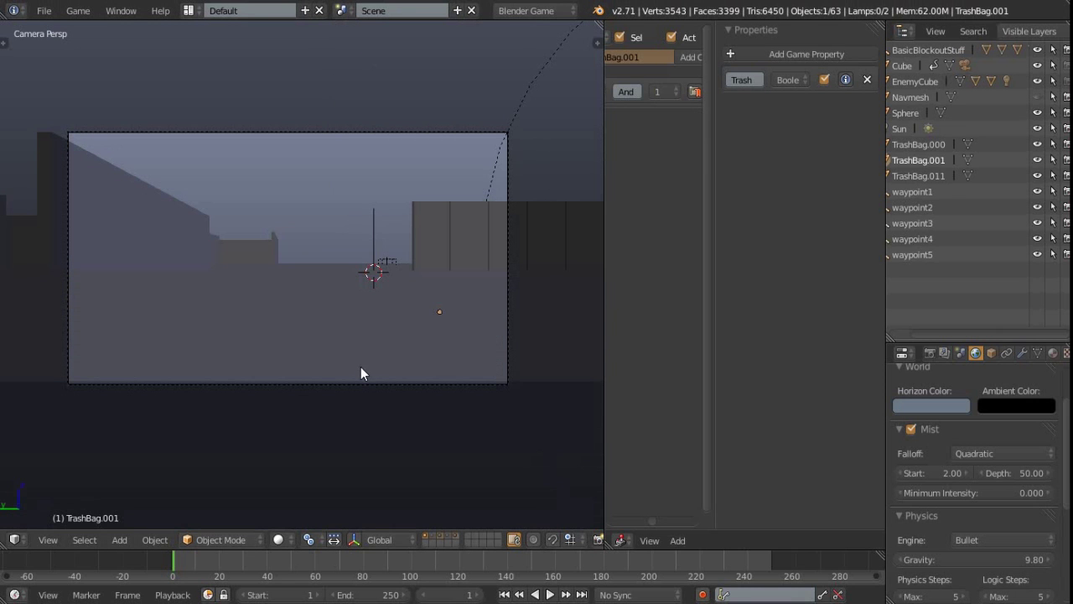
pyautogui.rightClick(366, 350)
pyautogui.hotkey('ctrl', 'Up')
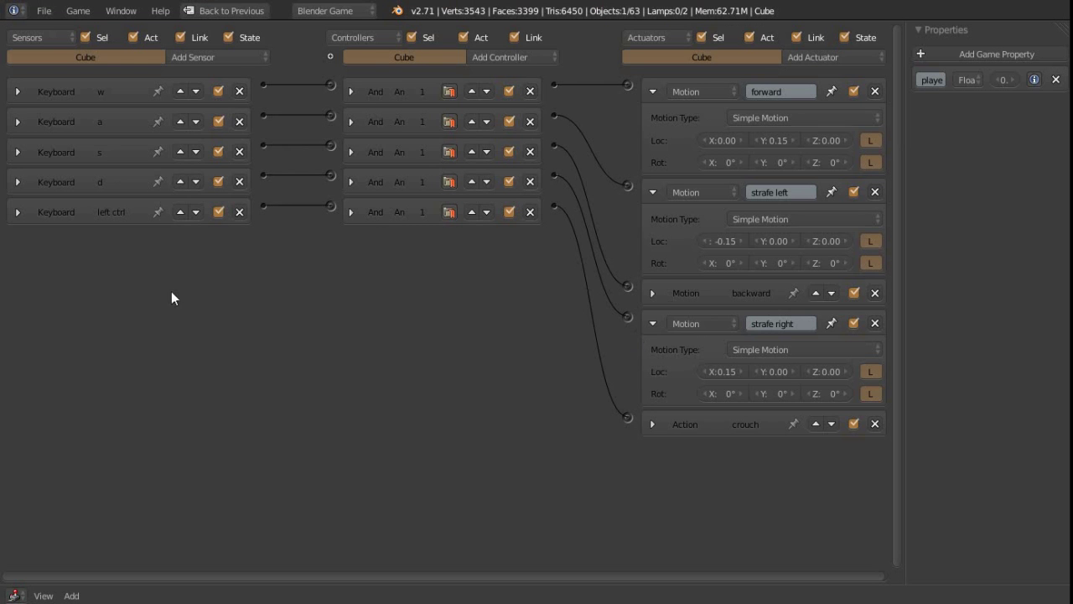
pyautogui.click(212, 55)
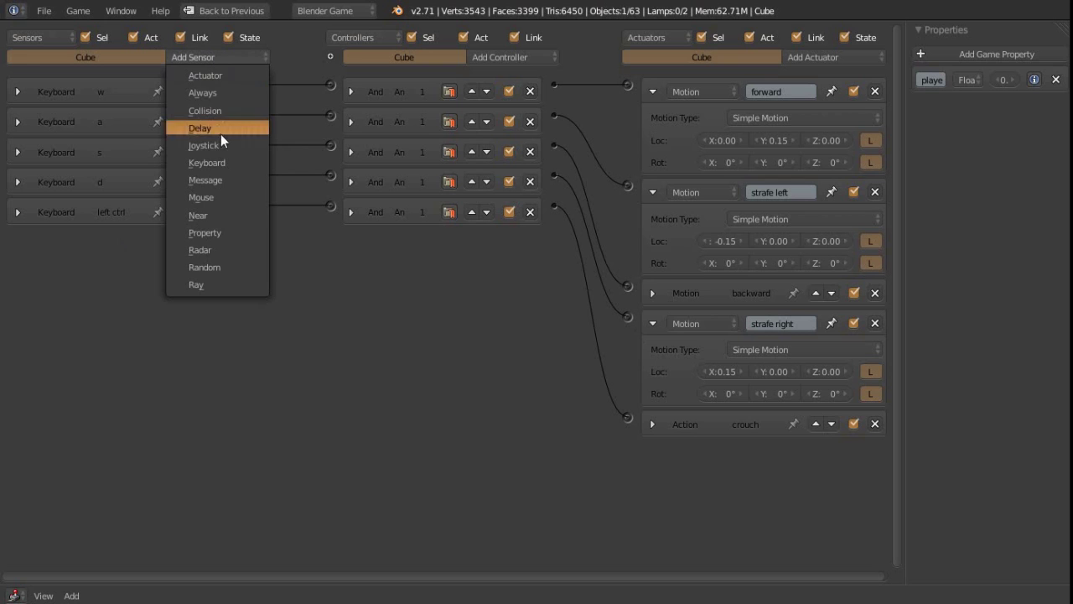
pyautogui.click(228, 179)
pyautogui.click(154, 296)
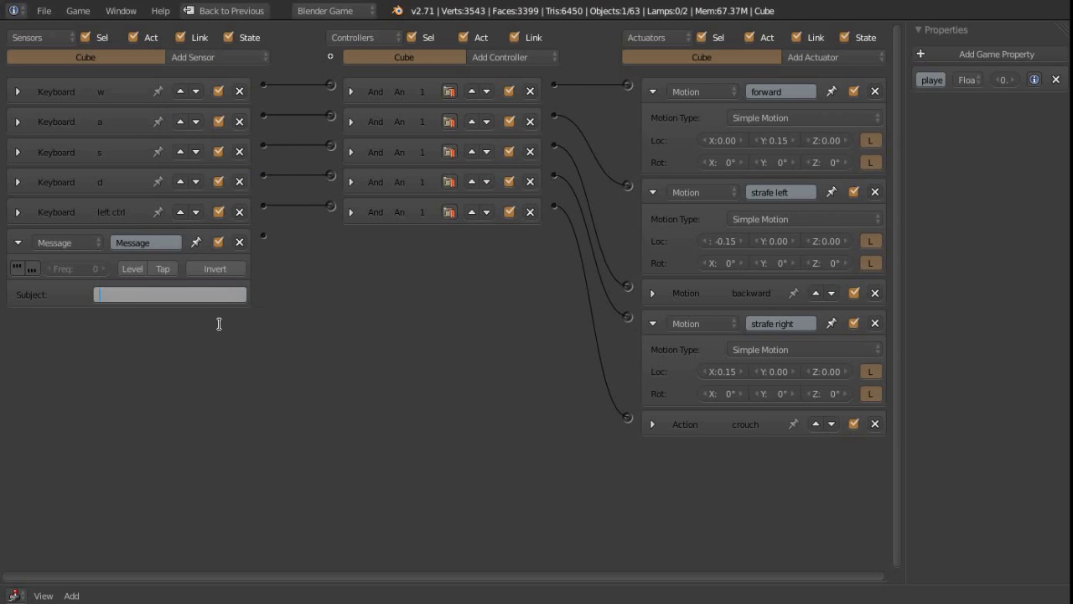
pyautogui.write('win')
pyautogui.press('Return')
# Add a Scene actuator in Restart mode to the player Cube and link the "win" Message sensor to it through an And controller
pyautogui.click(818, 60)
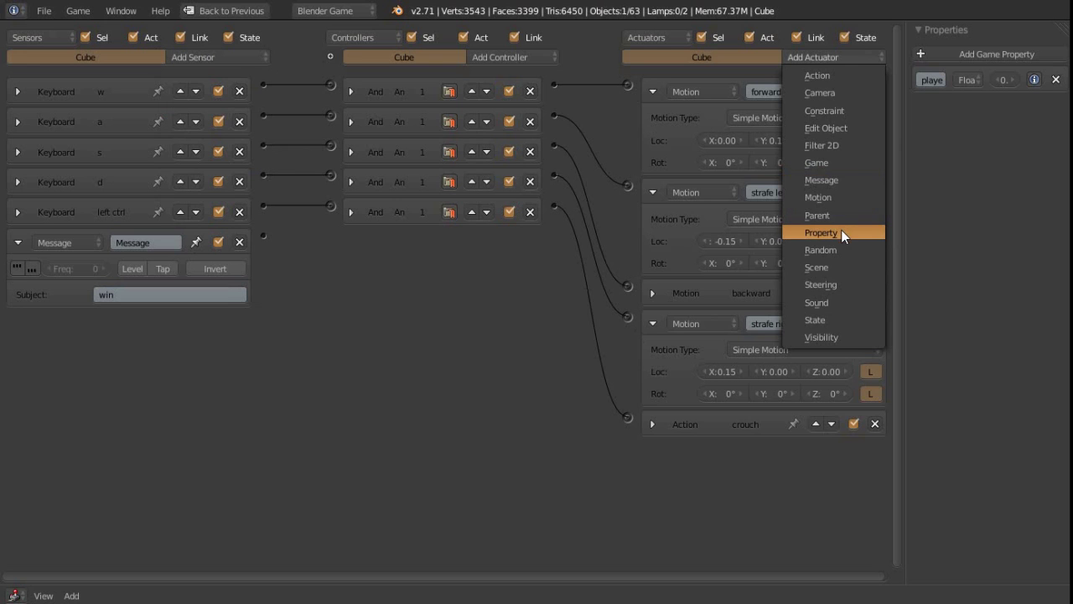
pyautogui.click(839, 267)
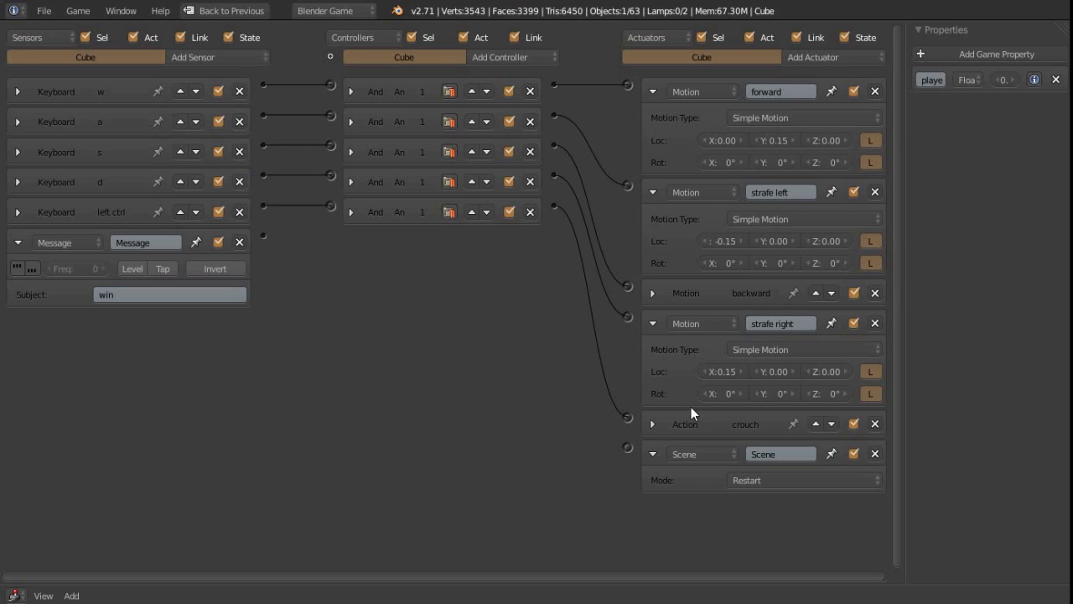
pyautogui.moveTo(263, 235); pyautogui.dragTo(628, 448)
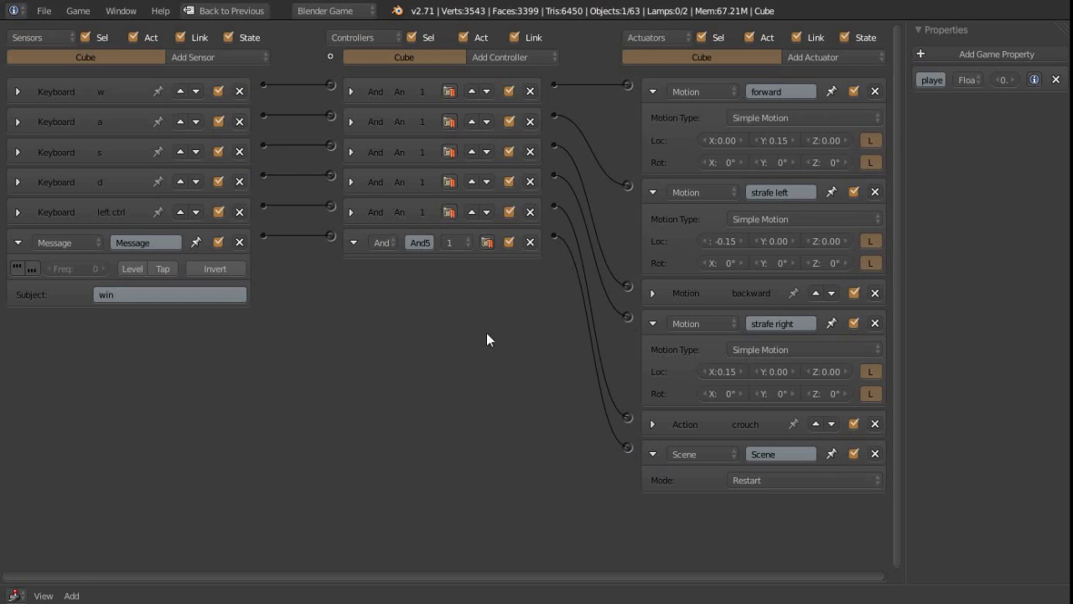
pyautogui.hotkey('ctrl', 'Up')
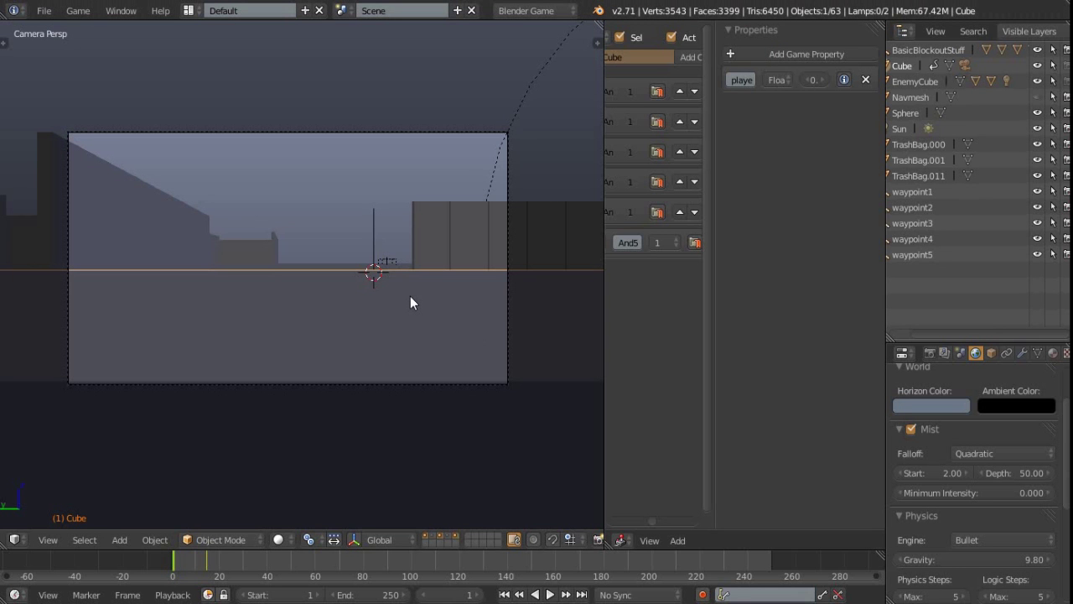
# Playtest the level in textured view, walking toward the trash bags to test the restart of the main scene
pyautogui.press('p')
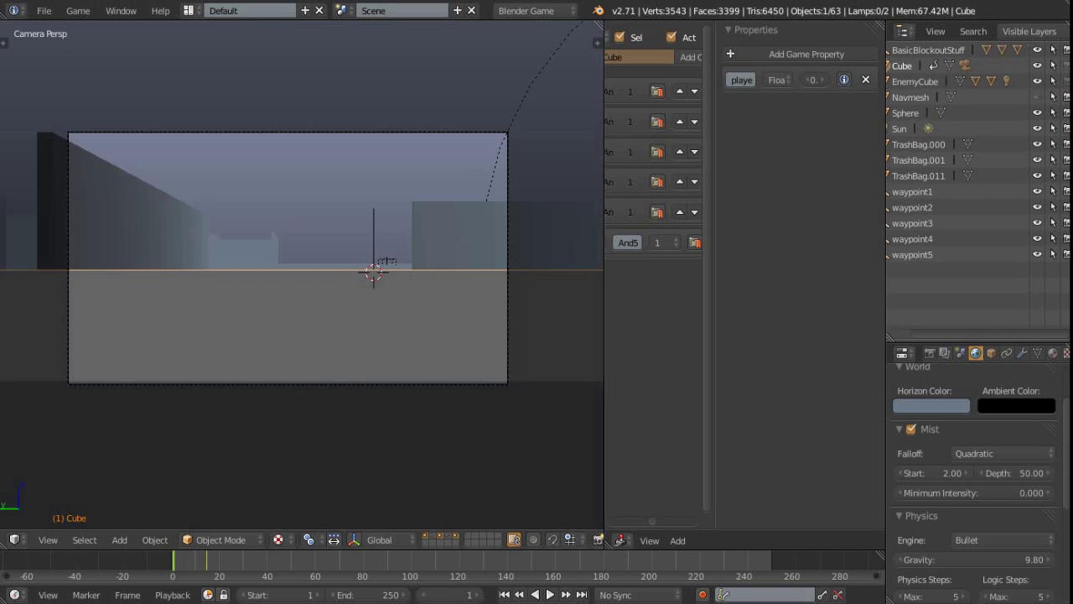
pyautogui.press('w')
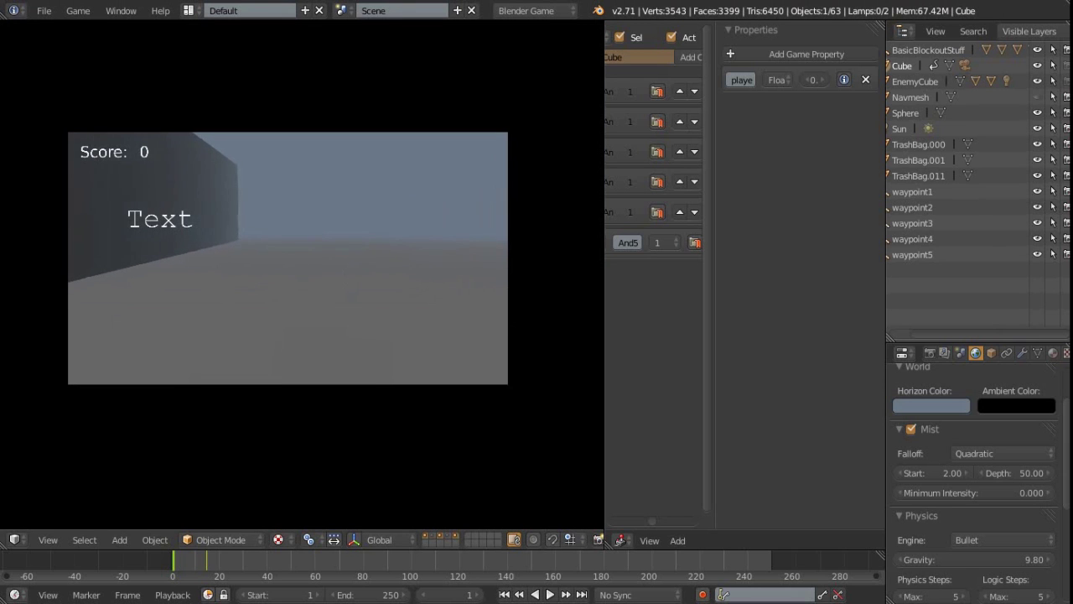
pyautogui.press('w')
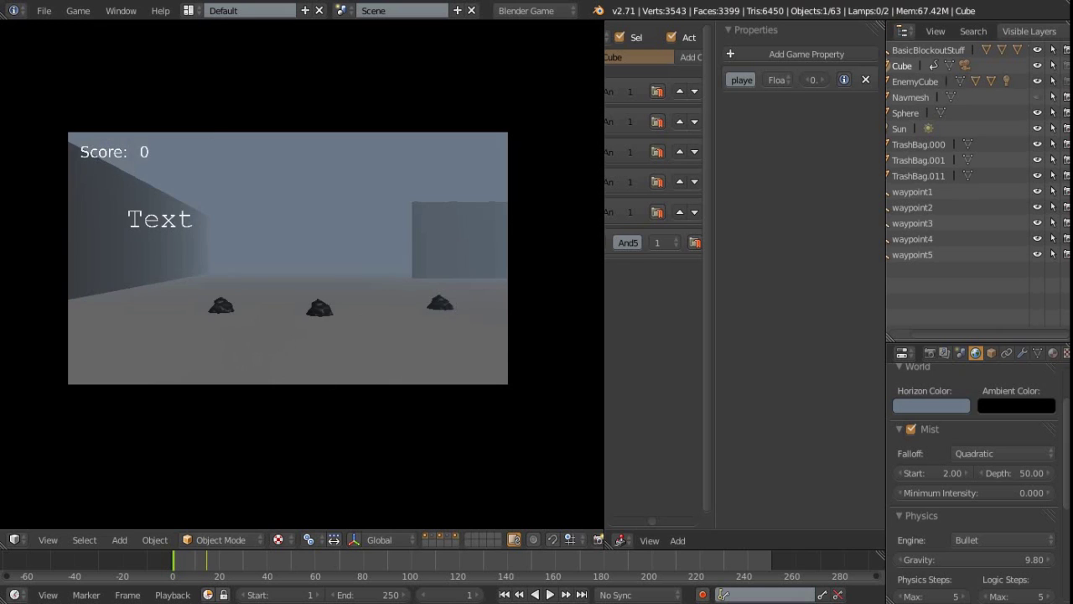
pyautogui.press('d')
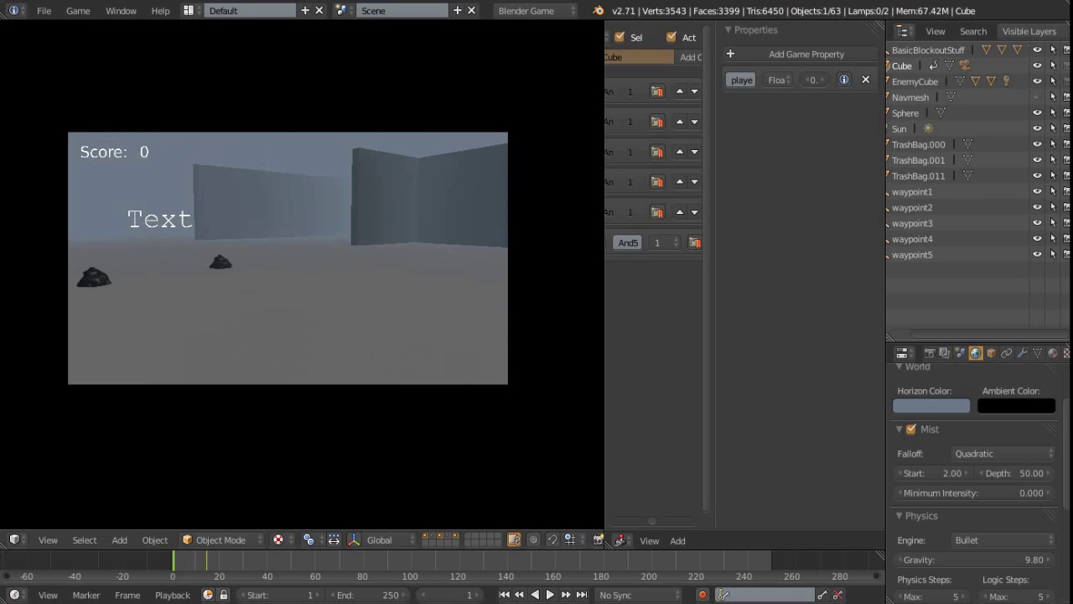
pyautogui.press('w')
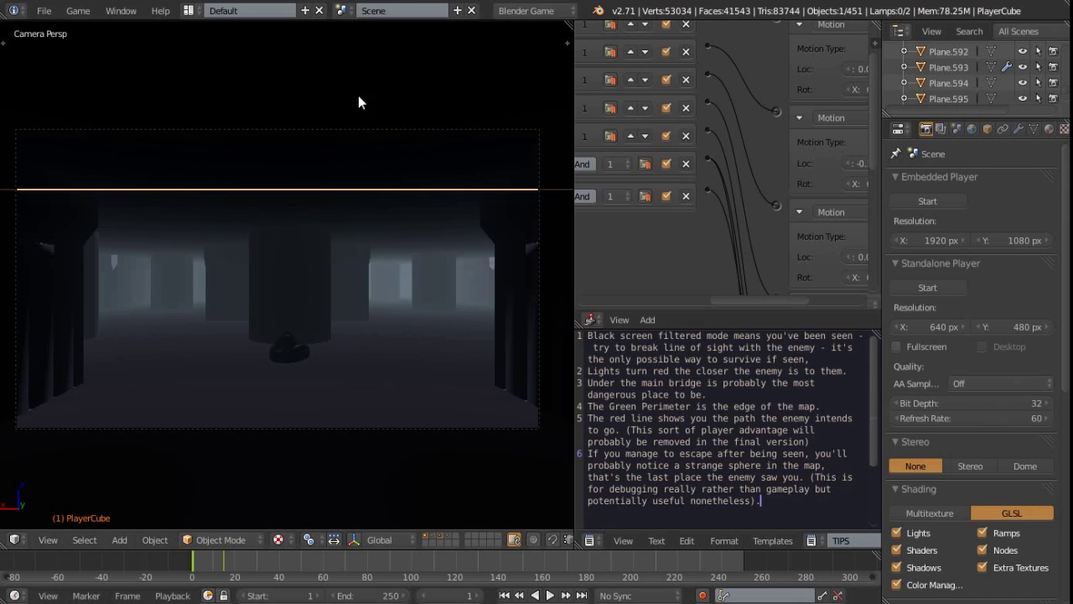
# In the finished game file, deselect everything and read through the HOW THE GAME WORKS text, including the pickups and waypoints sections
pyautogui.press('a')
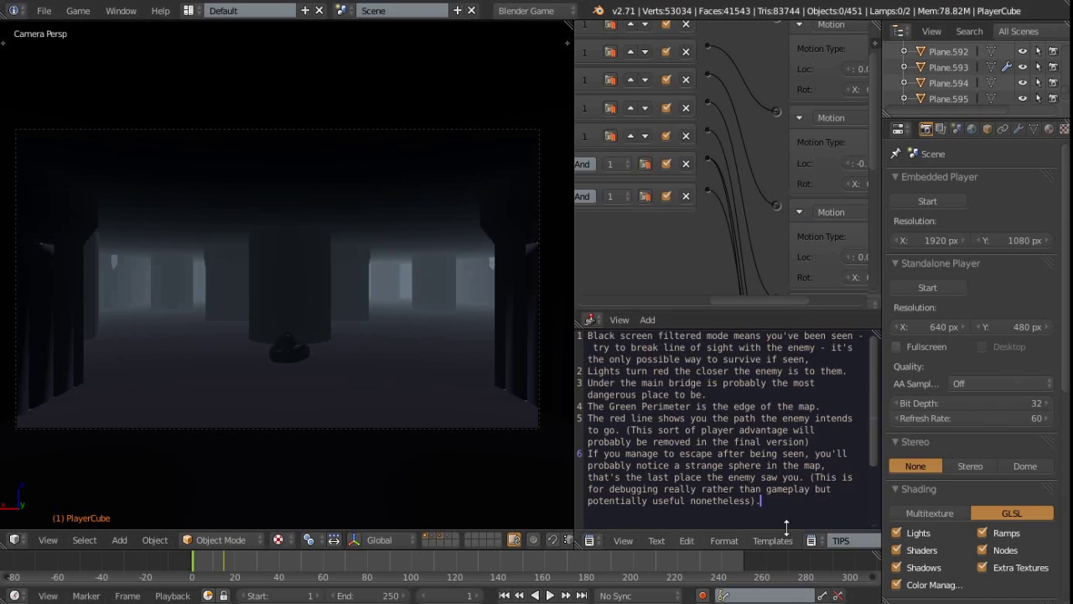
pyautogui.click(812, 542)
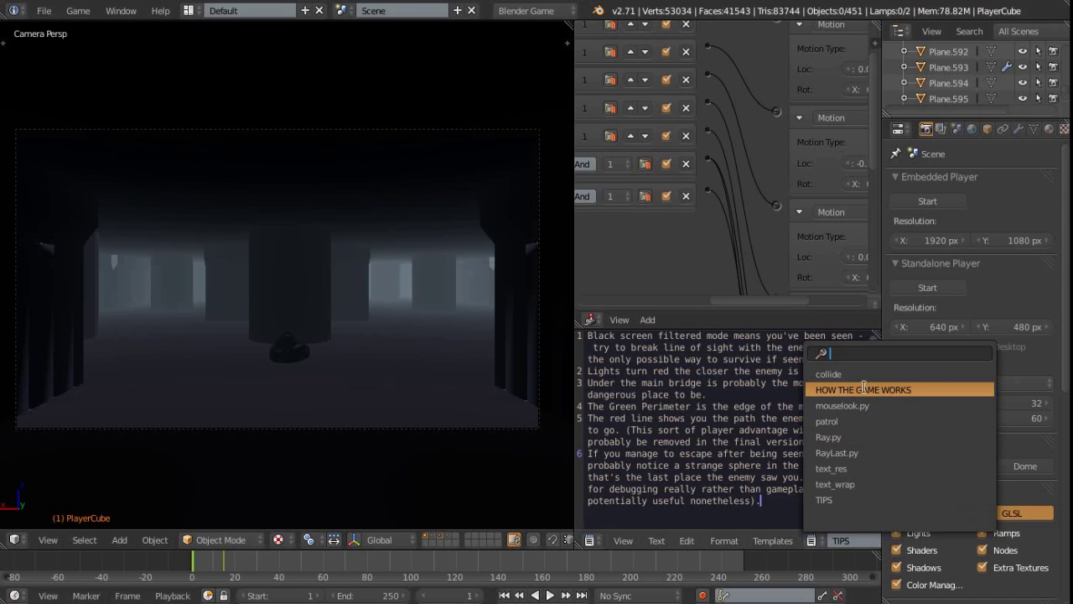
pyautogui.click(907, 389)
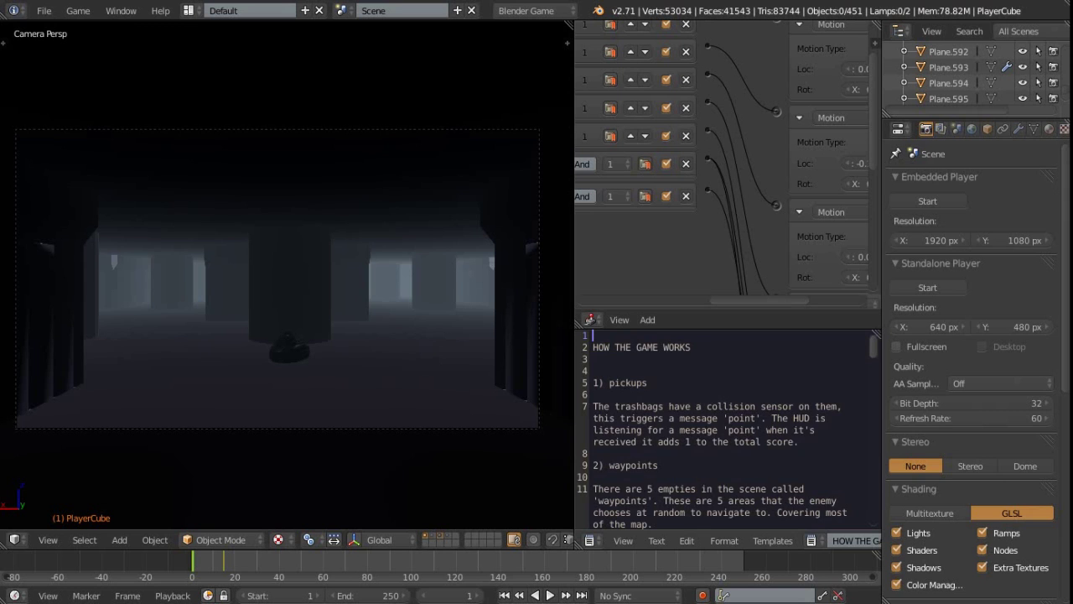
pyautogui.scroll(-4, 704, 422)
pyautogui.scroll(1, 703, 422)
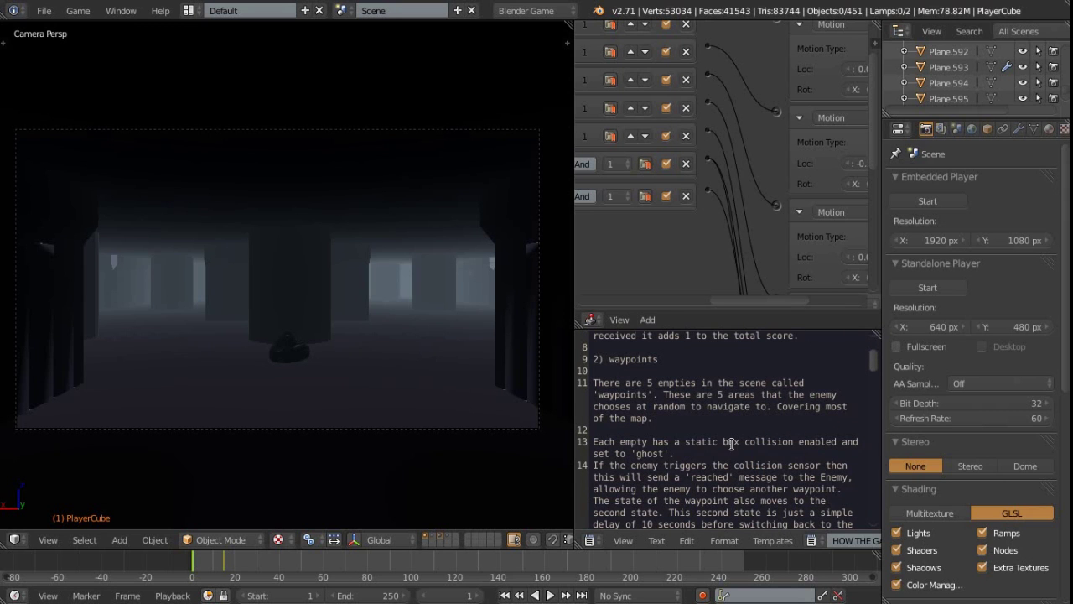
pyautogui.scroll(-10, 726, 444)
pyautogui.scroll(-9, 726, 444)
pyautogui.scroll(18, 726, 443)
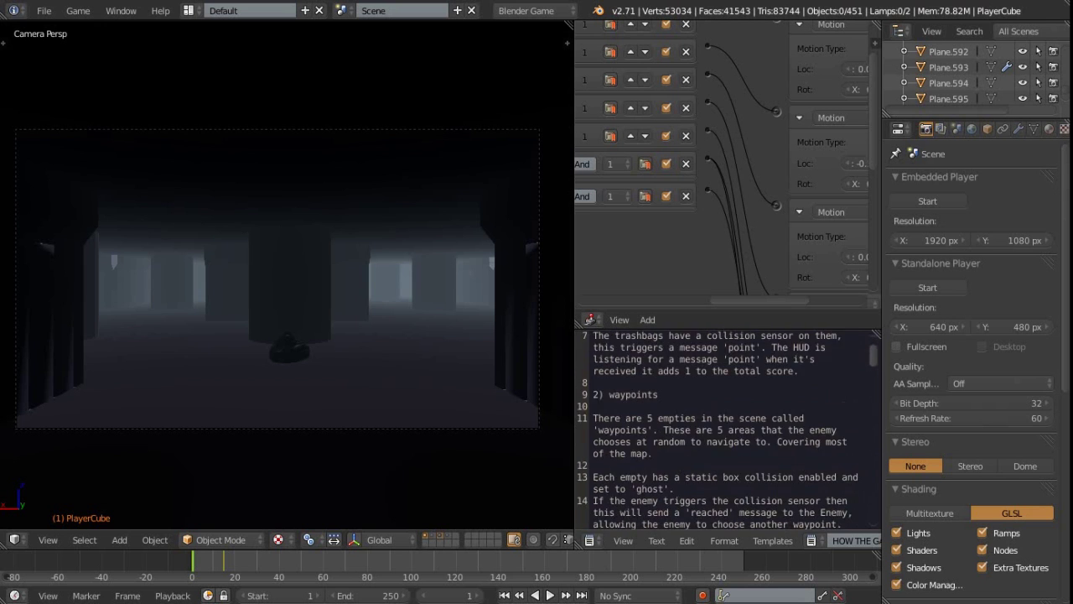
pyautogui.scroll(3, 739, 424)
# Show the TIPS text in the text editor again, with the trash bag in the camera view
pyautogui.click(811, 541)
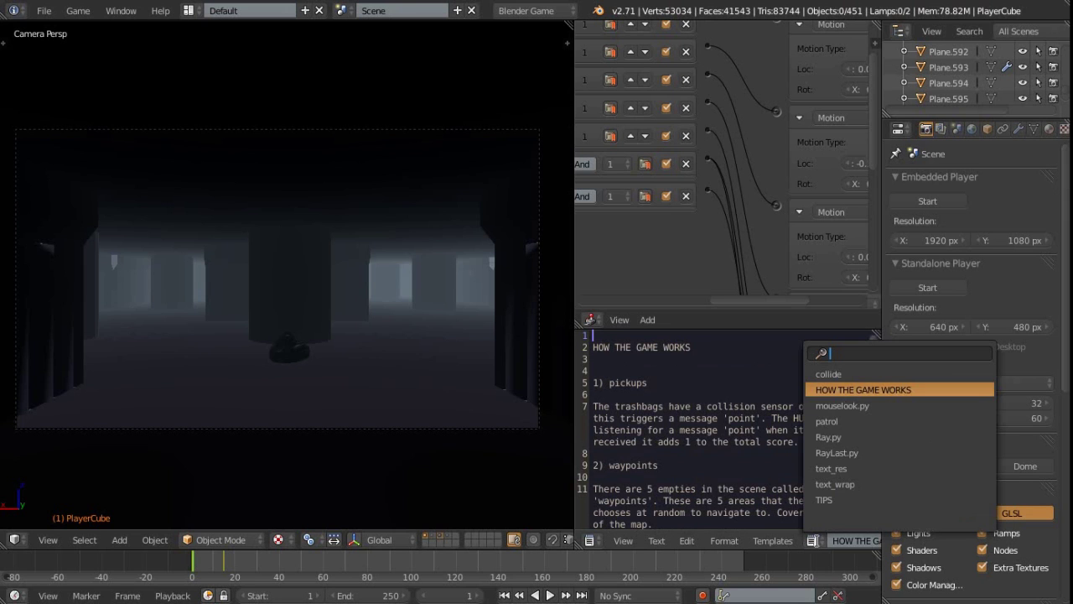
pyautogui.click(832, 500)
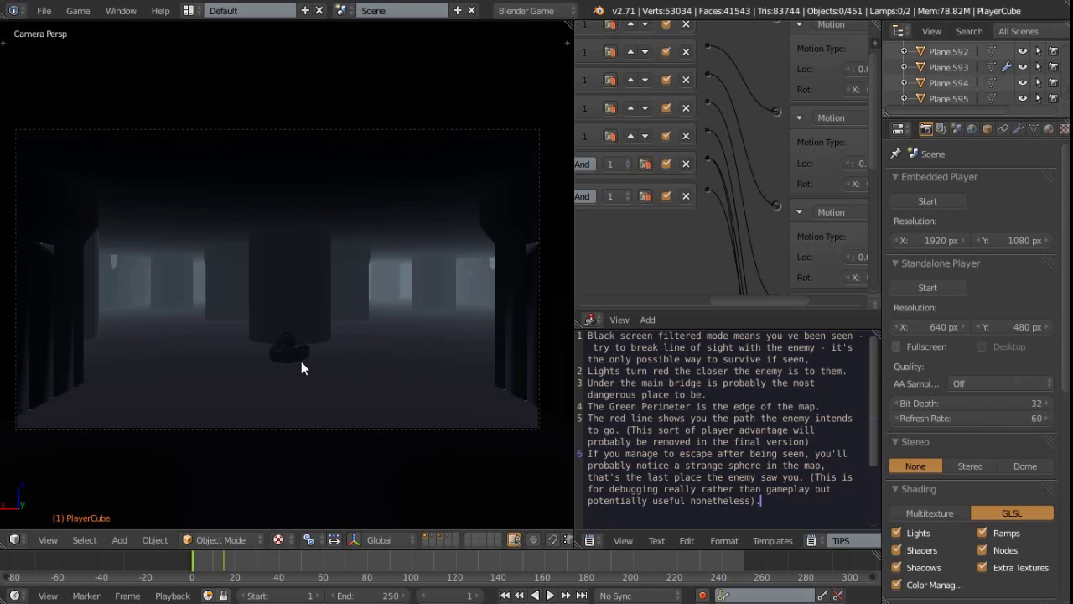
pyautogui.keyDown('shift'); pyautogui.moveTo(280, 361); pyautogui.dragTo(288, 365, button='middle'); pyautogui.keyUp('shift')
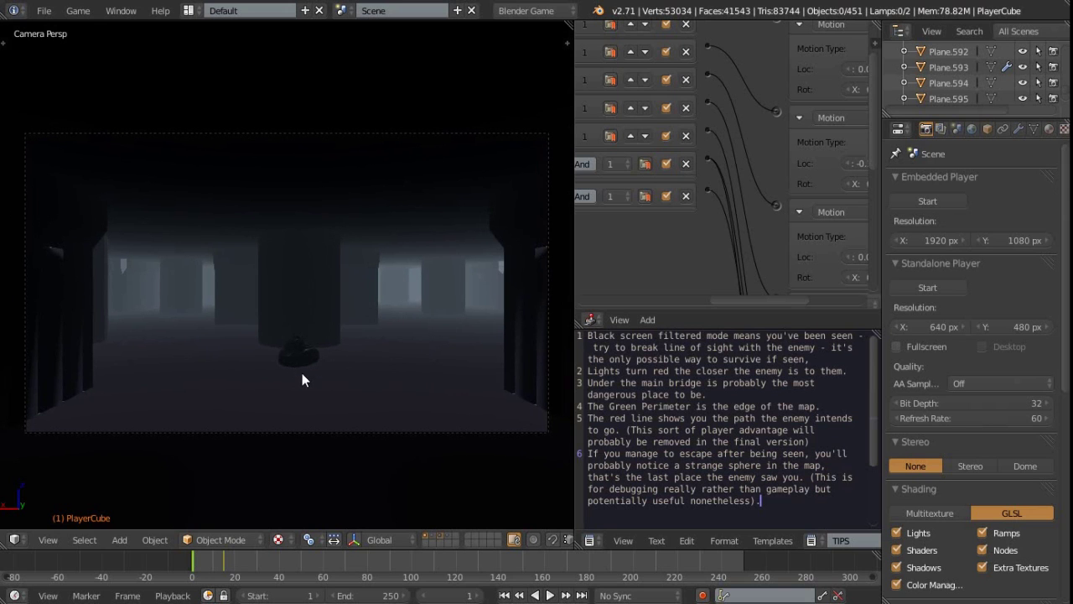